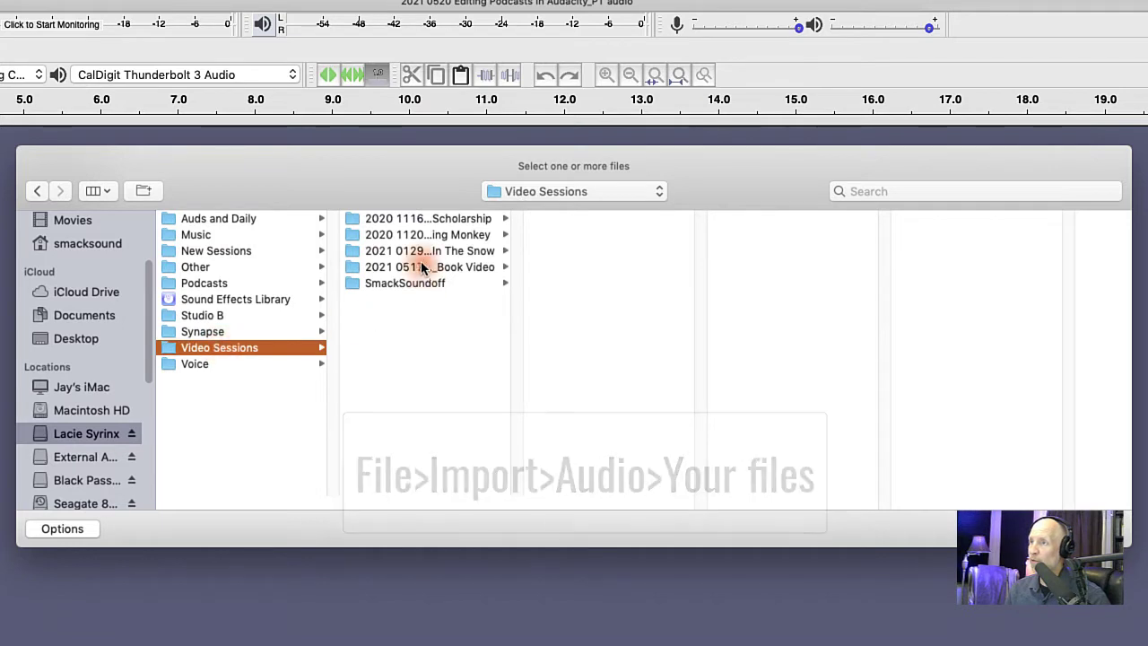
Import 01-Audio Track.mp3 and 02-Audio Track.mp3 from the Podcast dialogue folder in the SmackSoundoff video session
click(426, 282)
click(621, 314)
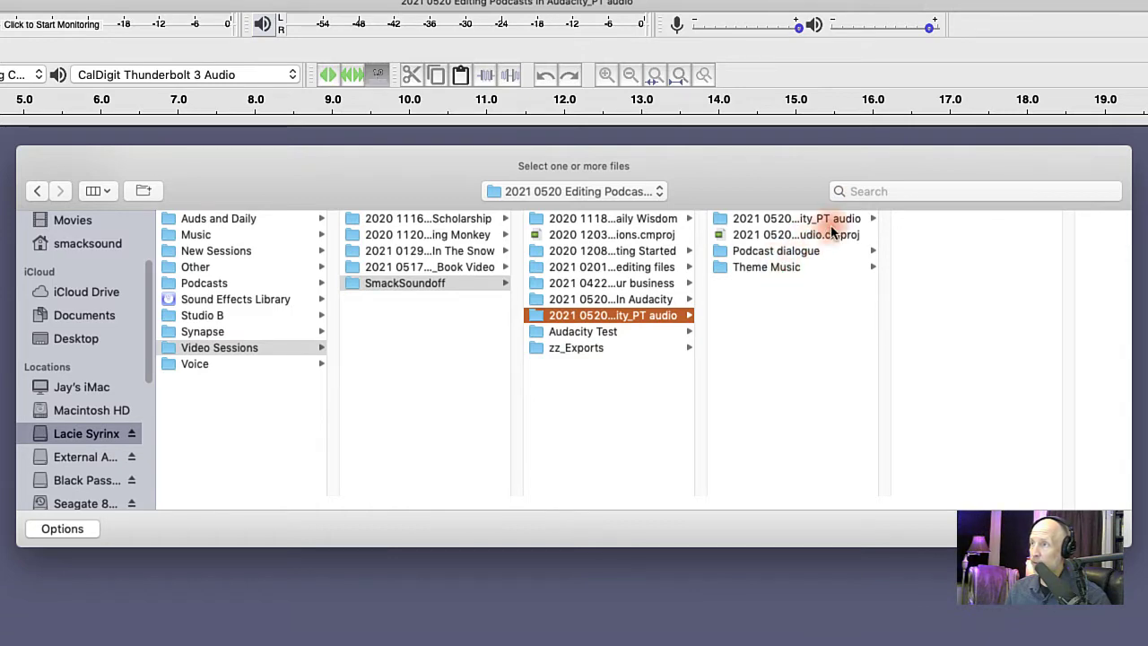
click(803, 250)
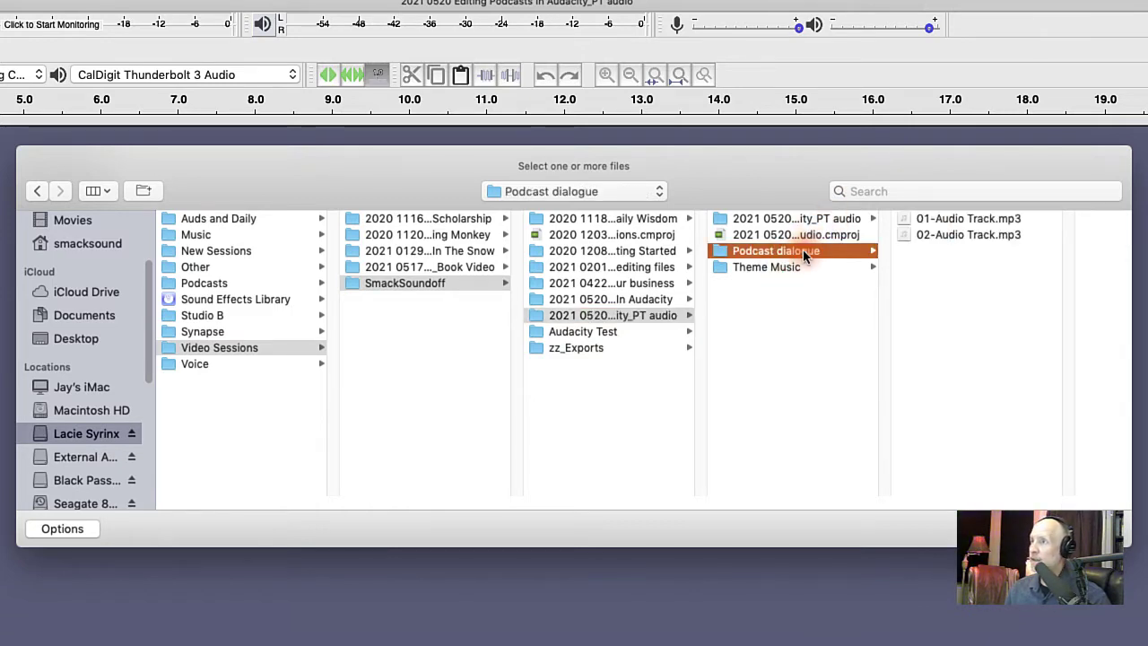
click(949, 220)
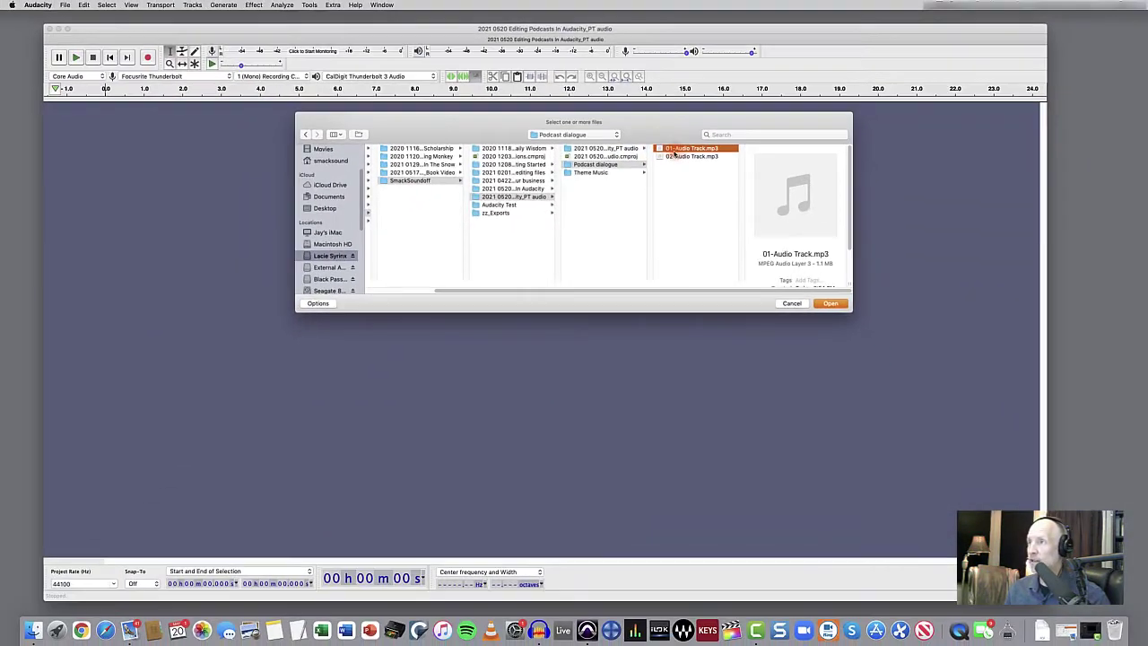
shift+click(677, 156)
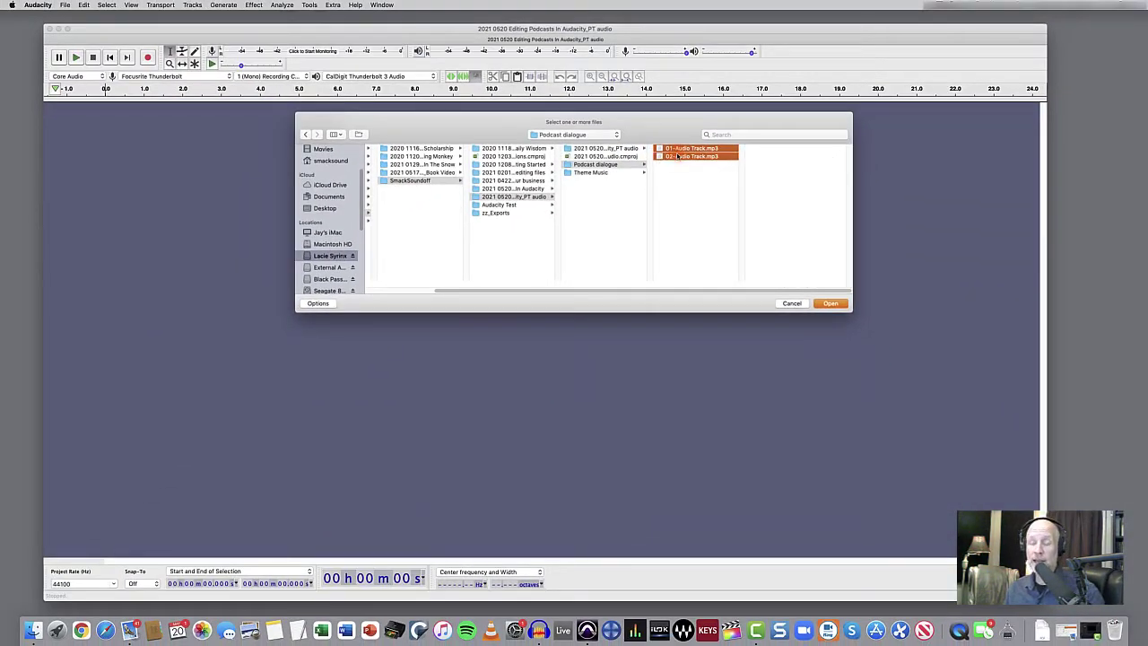
click(826, 304)
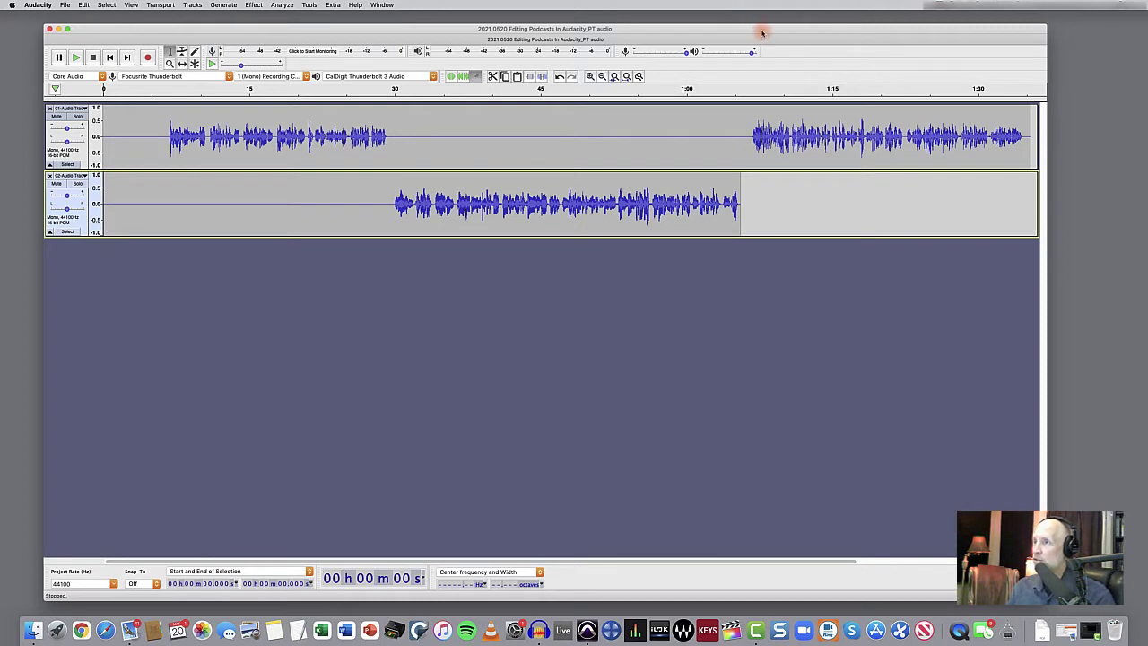
click(65, 5)
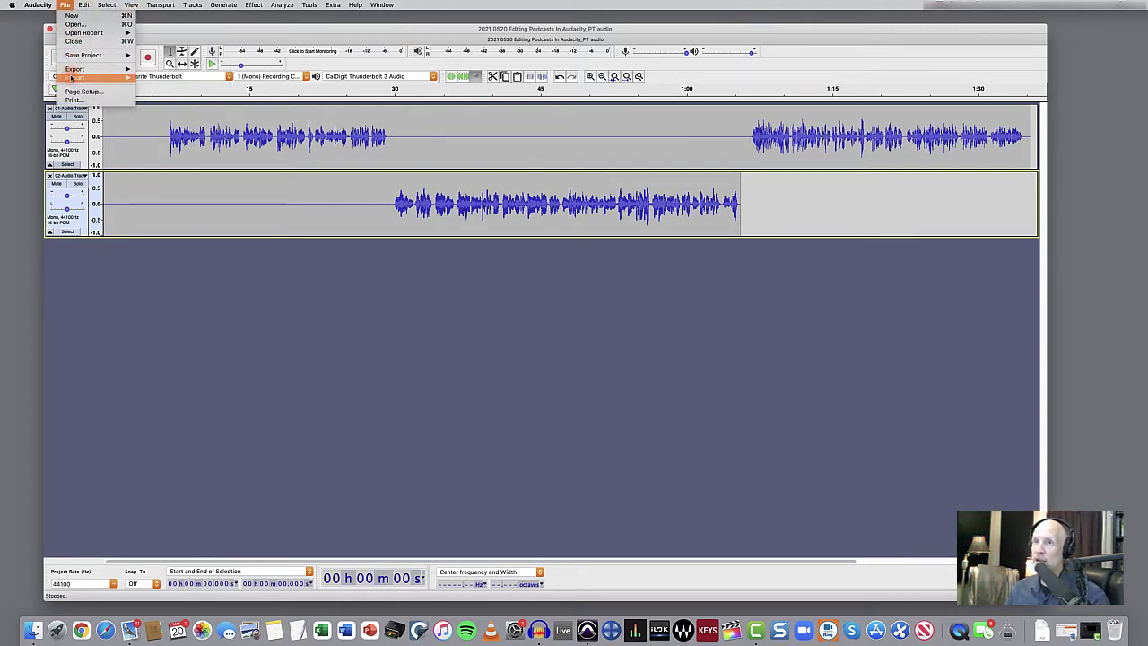
mouse_move(71, 78)
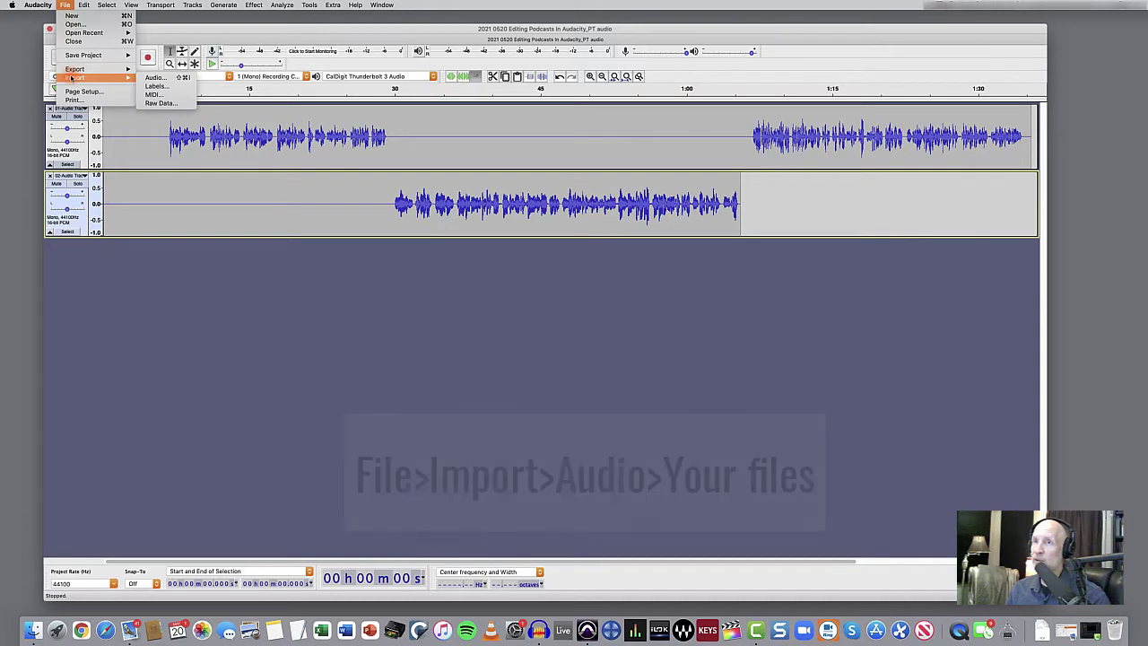
click(157, 78)
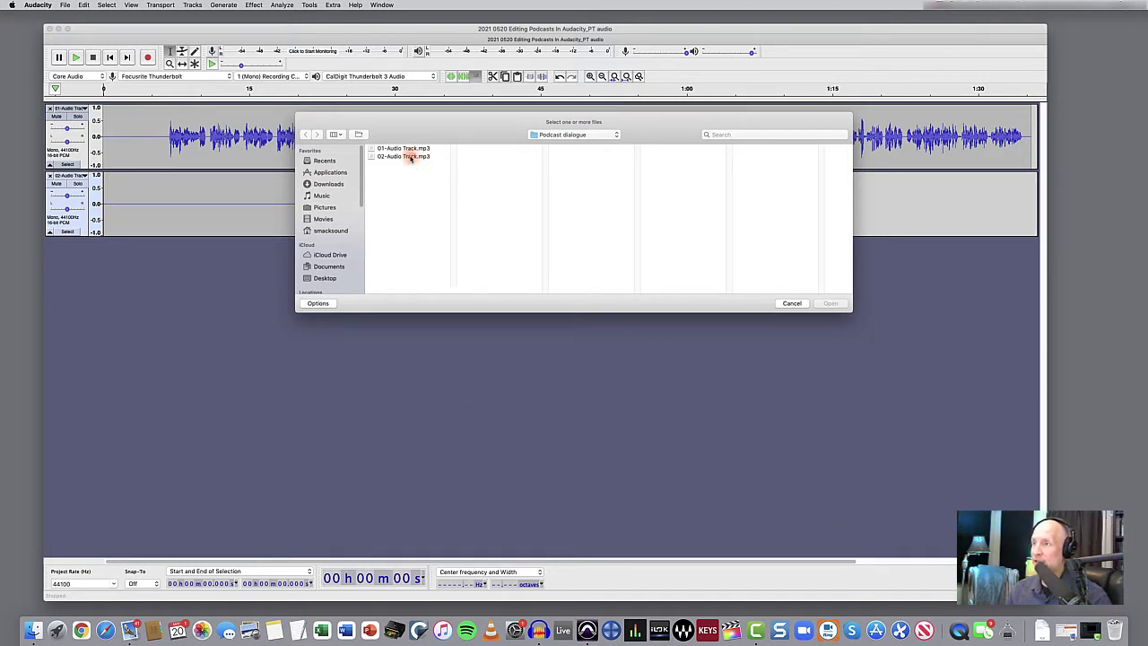
click(791, 303)
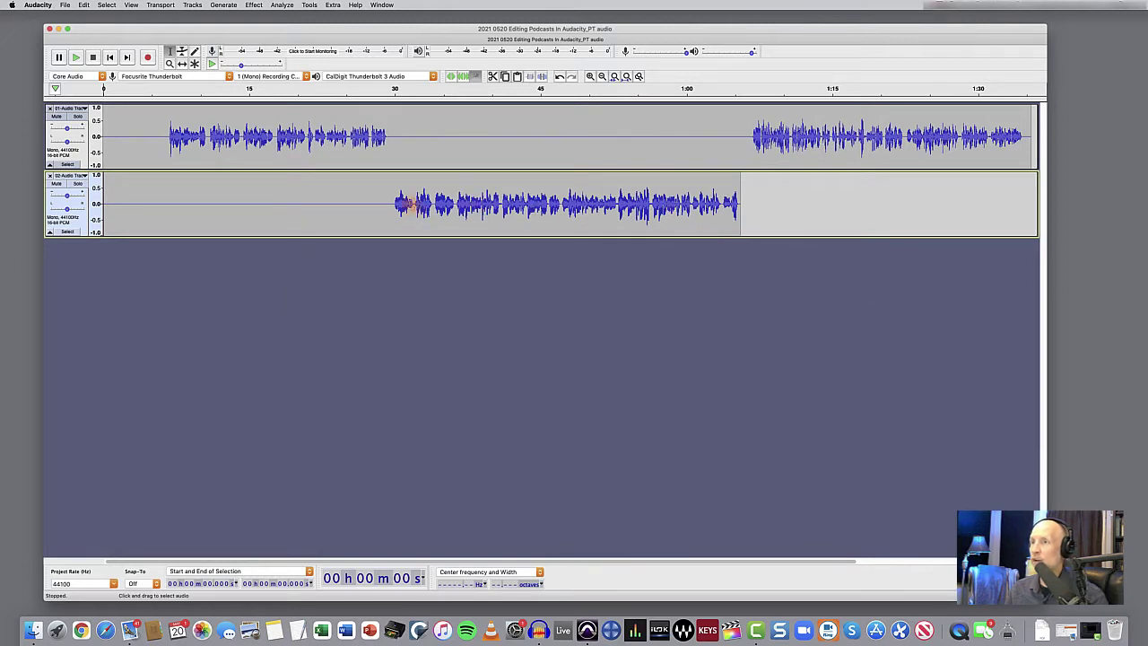
Listen to the start of the guest speech in 02-Audio Track, playing from about 30.6 s and again from about 28.2 s
click(401, 199)
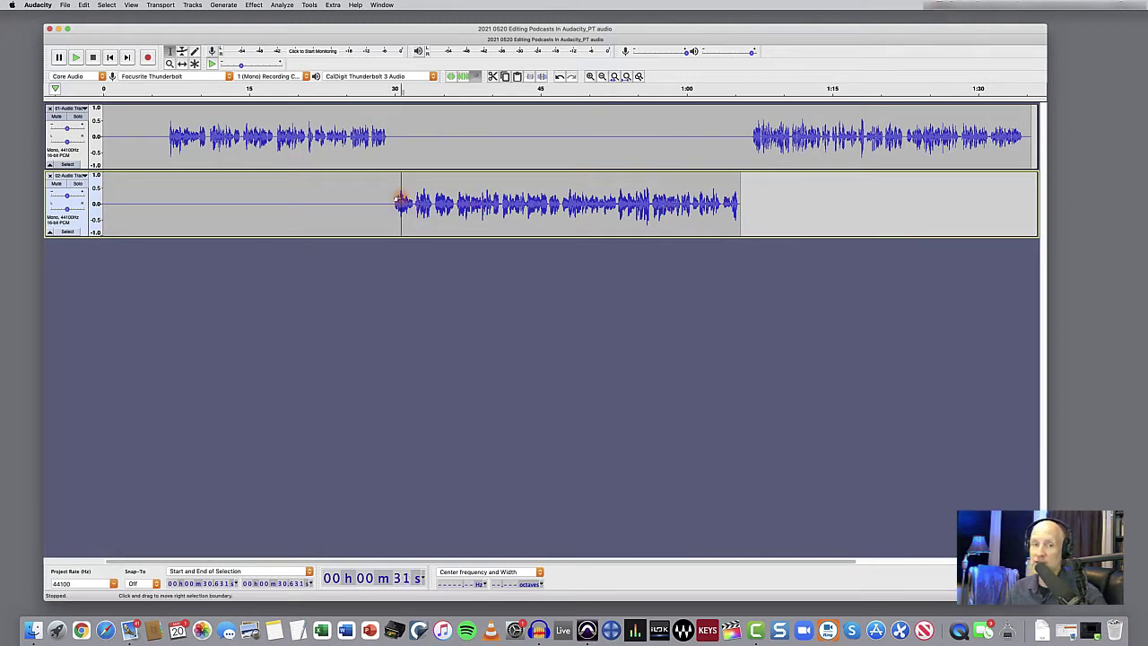
key(space)
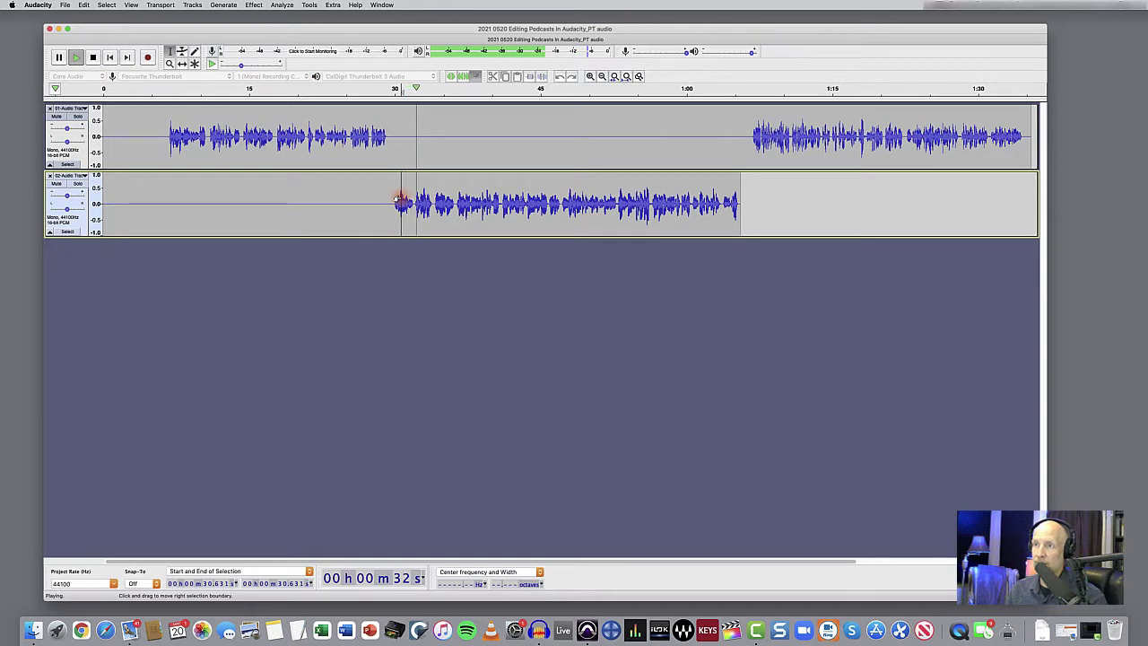
key(space)
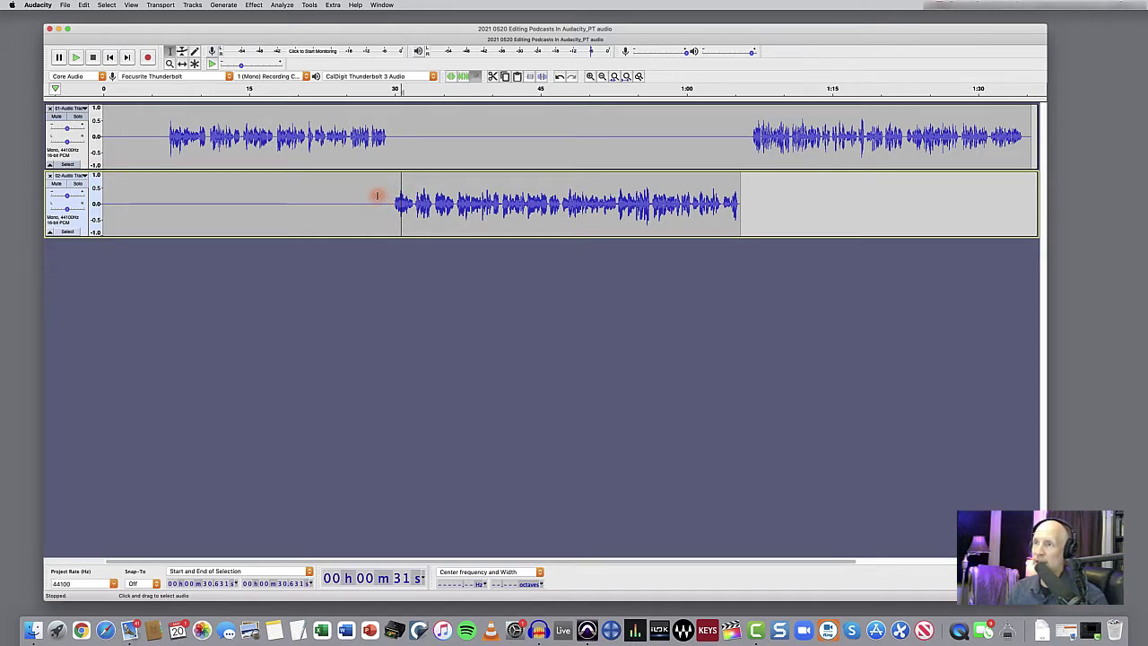
click(377, 197)
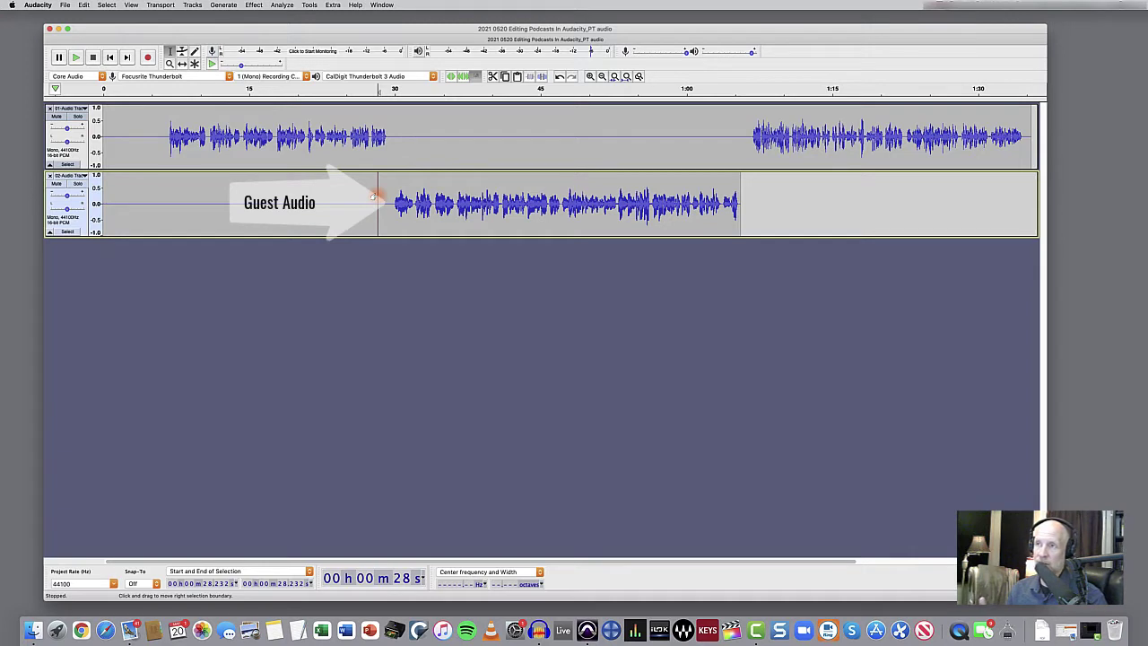
key(space)
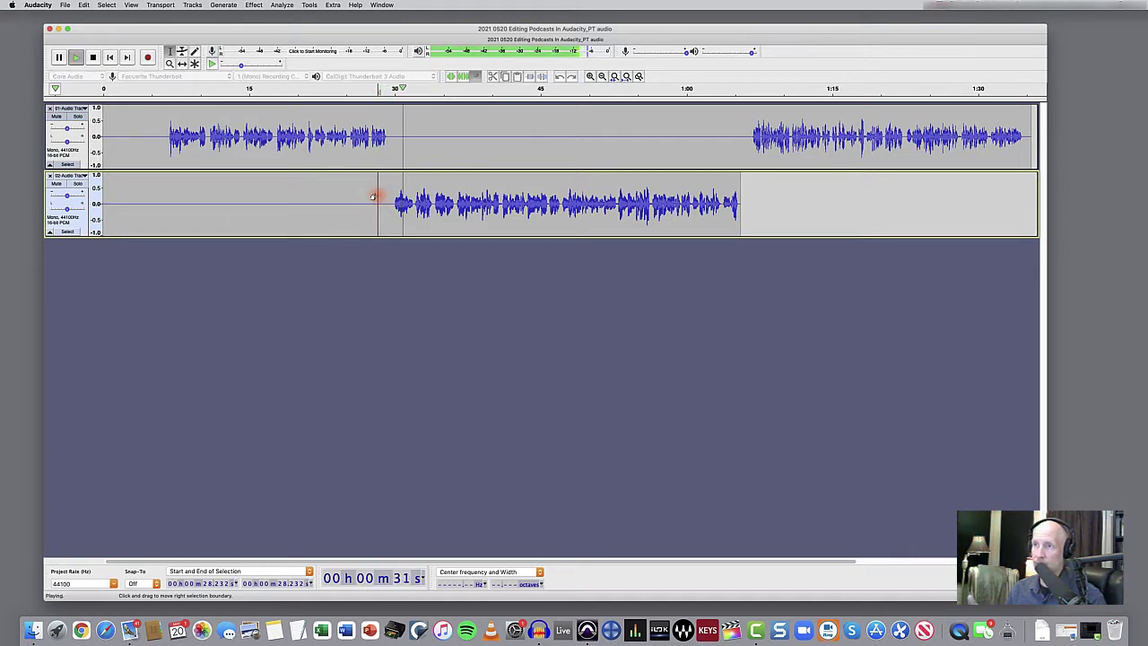
key(space)
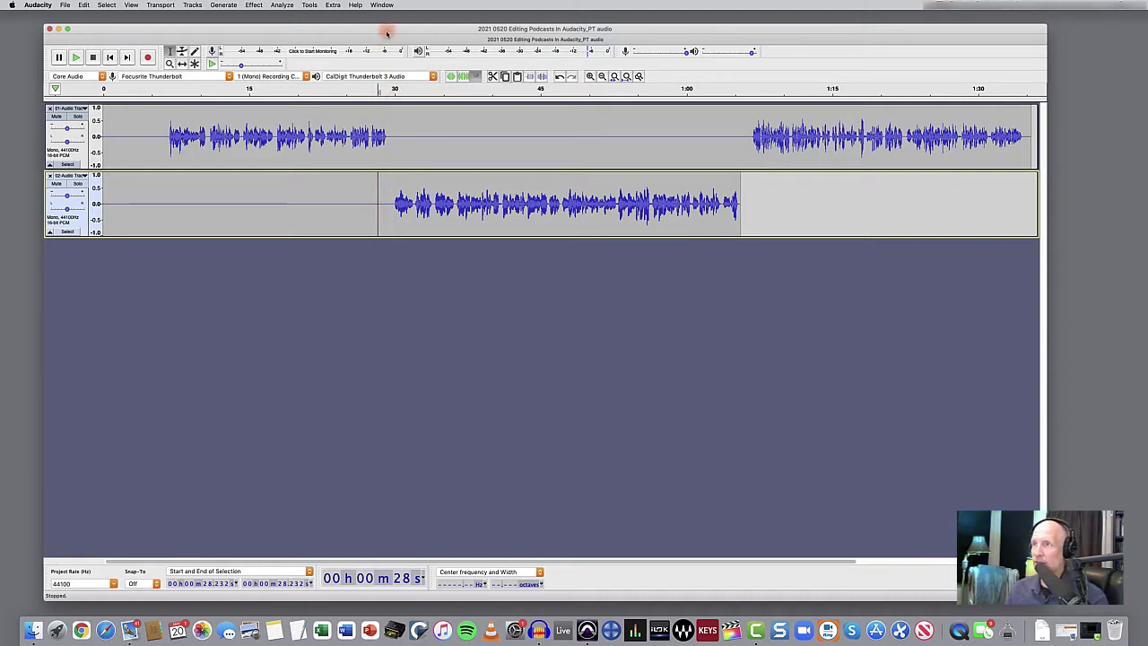
Import GoodEyePodcast_Intro.mp3 and the matching Outro MP3 from the session's Theme Music folder
click(64, 6)
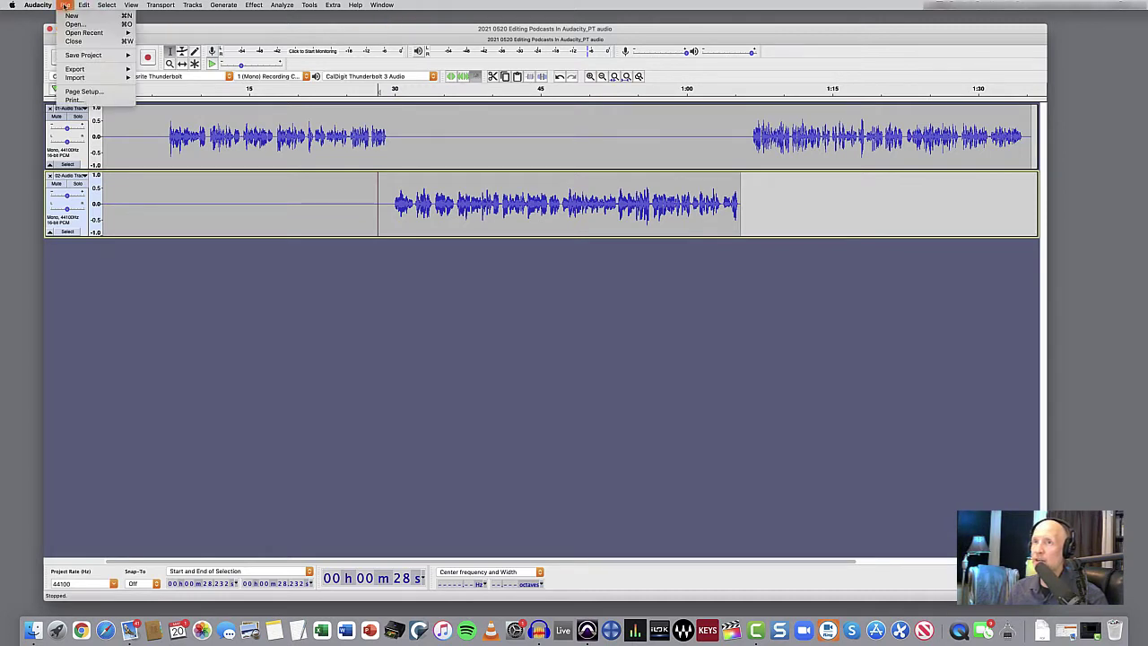
mouse_move(98, 77)
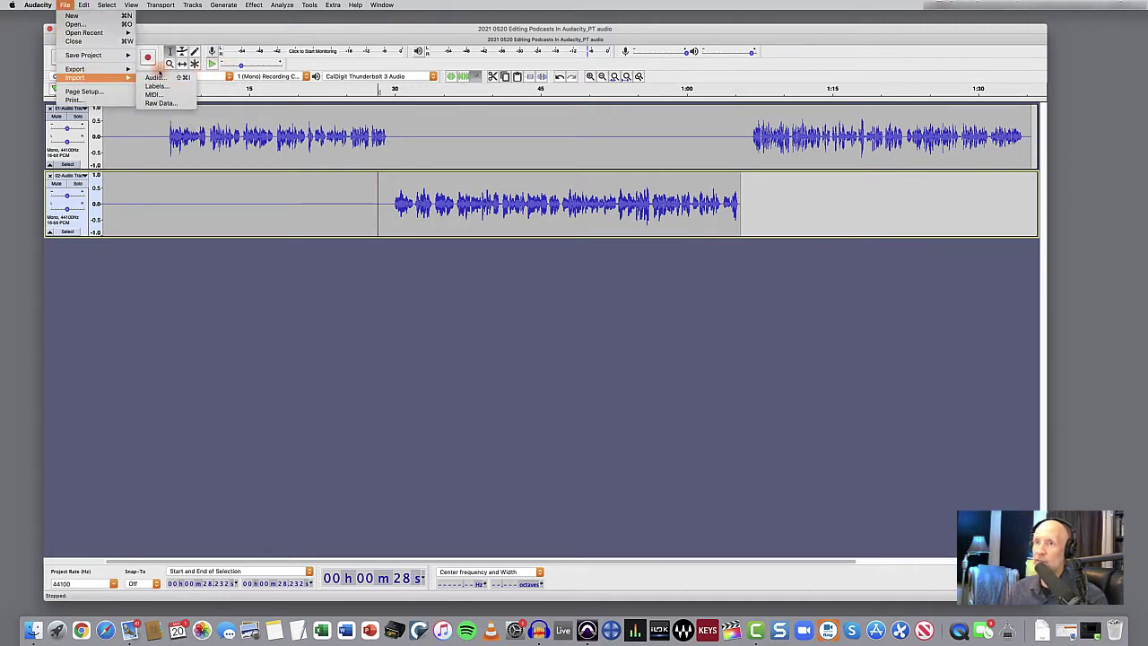
click(154, 77)
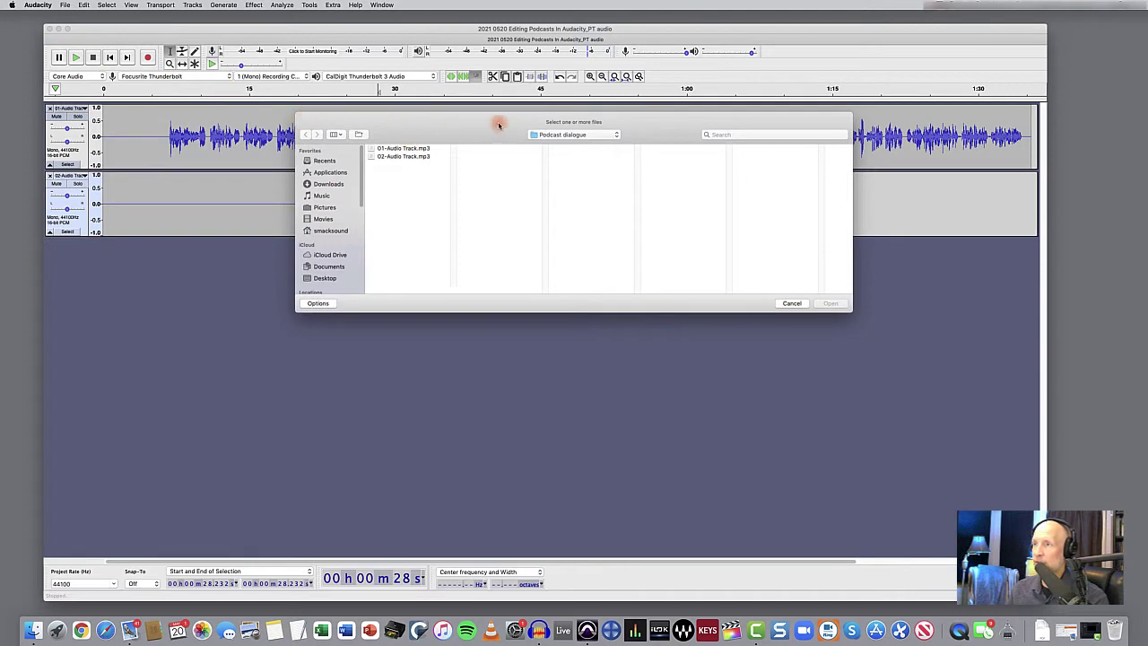
click(561, 135)
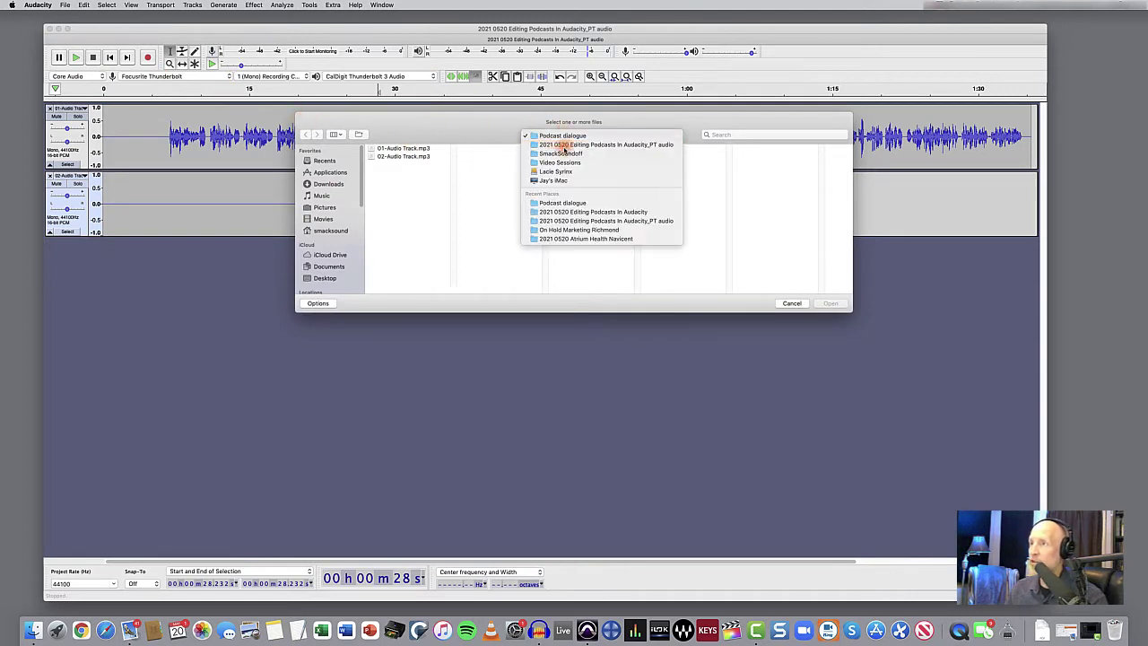
click(563, 144)
click(668, 172)
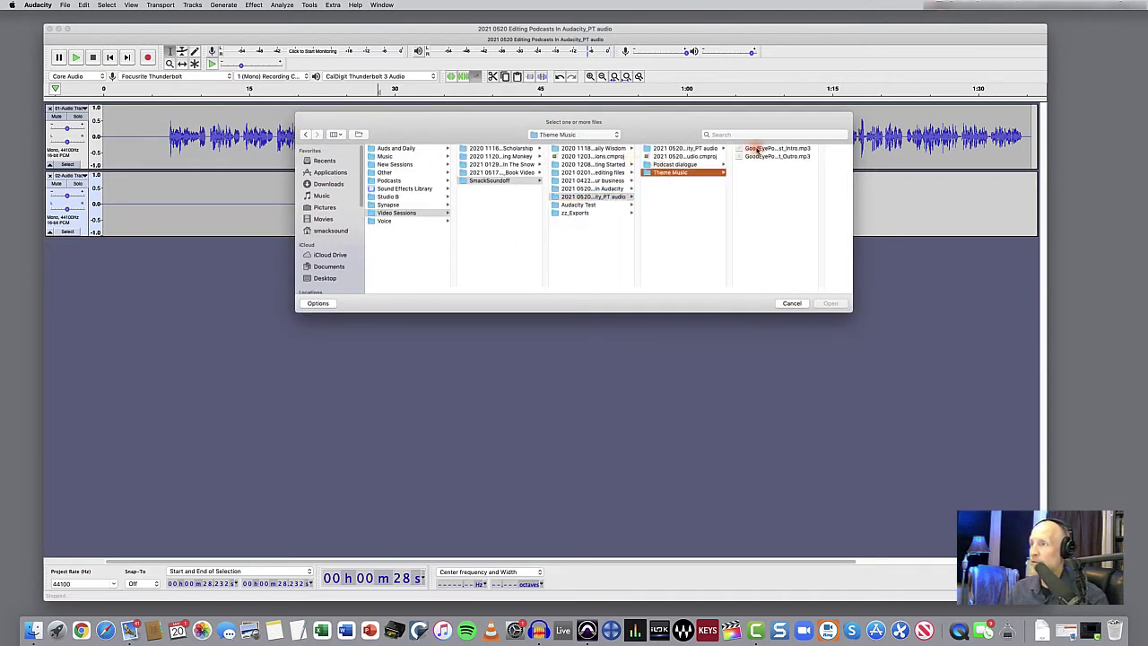
click(758, 150)
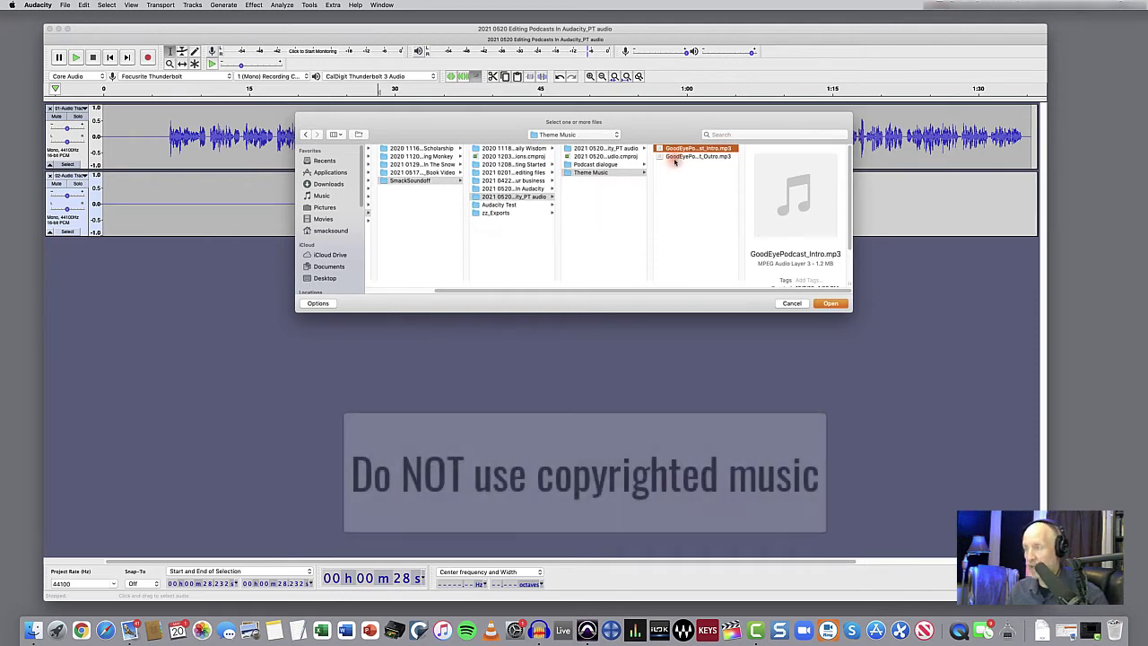
shift+click(676, 157)
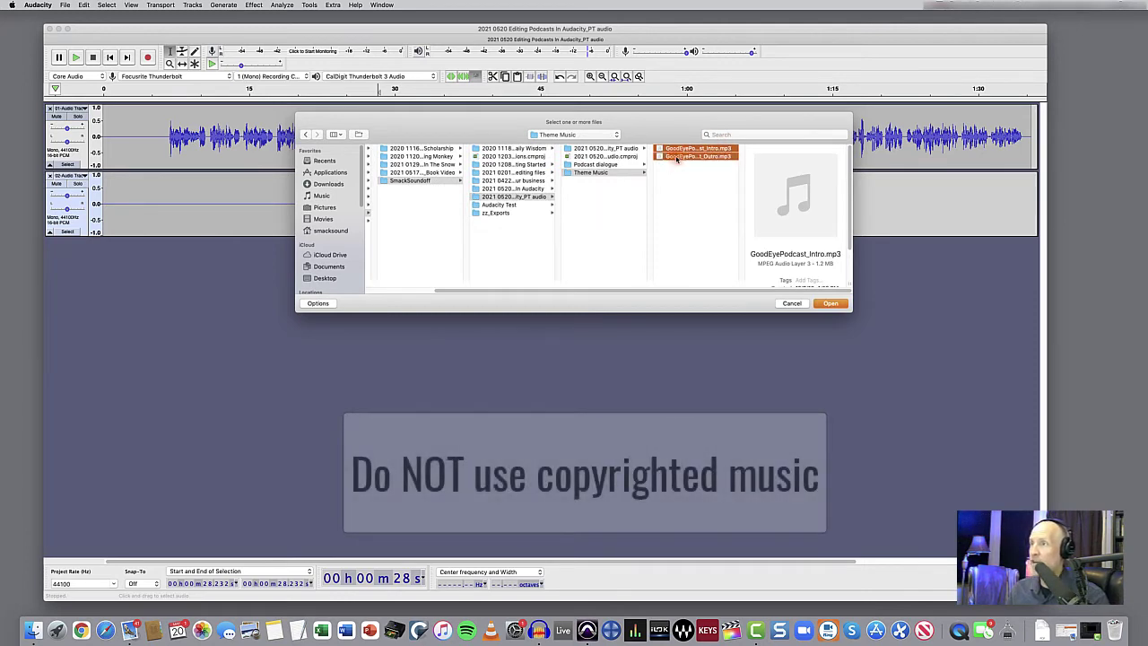
click(827, 304)
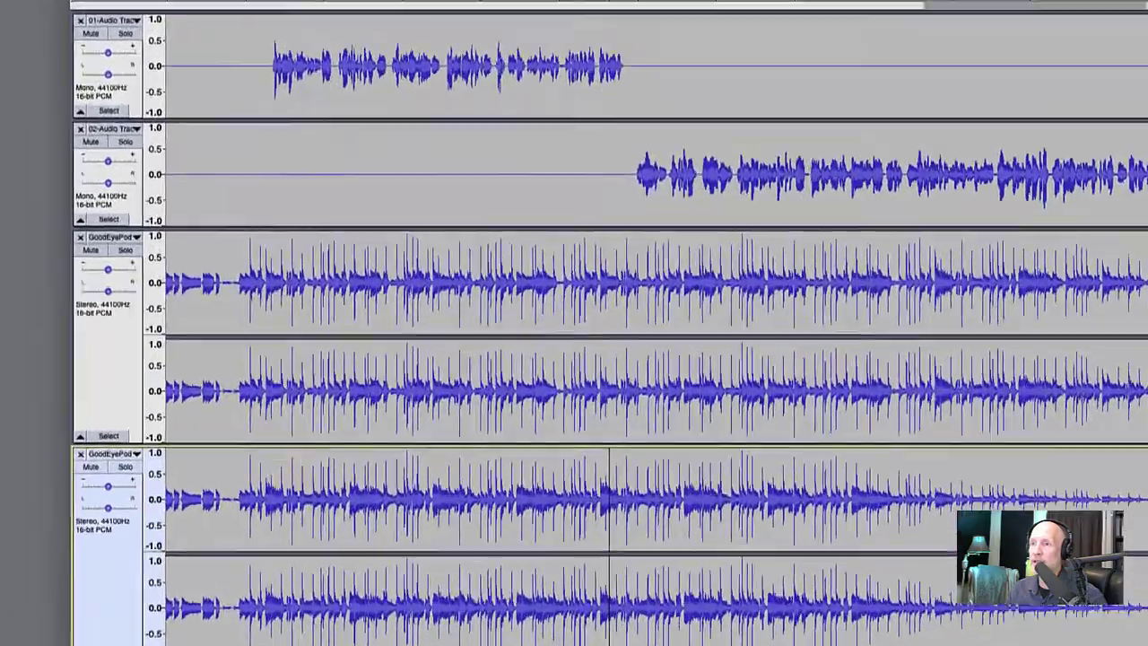
Mute both stereo theme music tracks
click(90, 250)
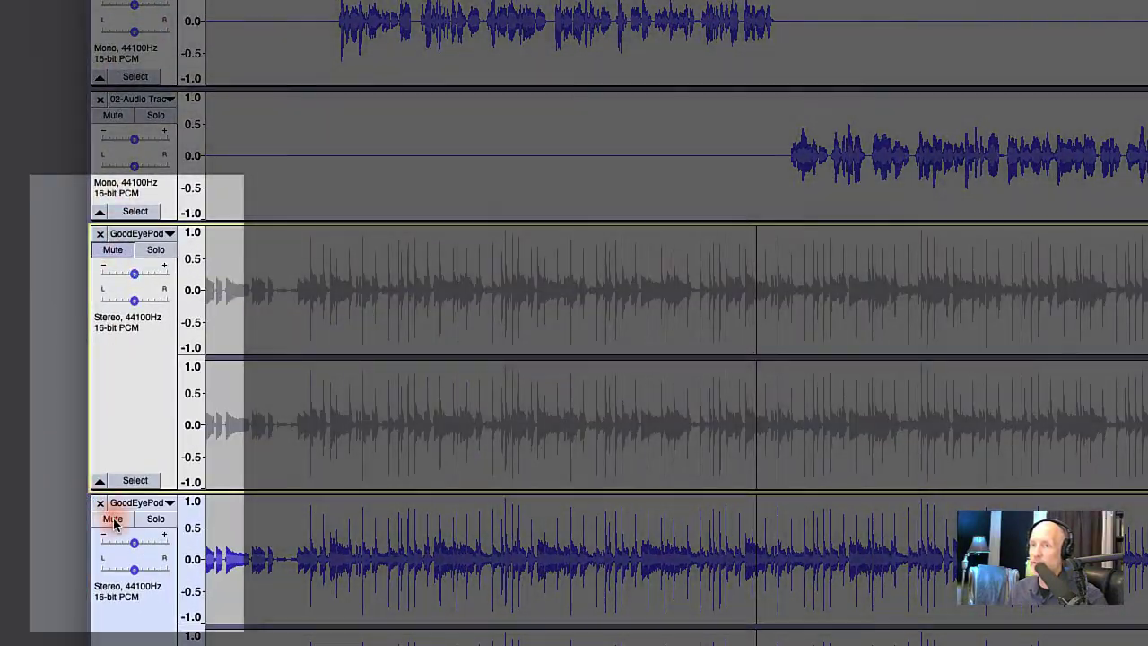
click(112, 519)
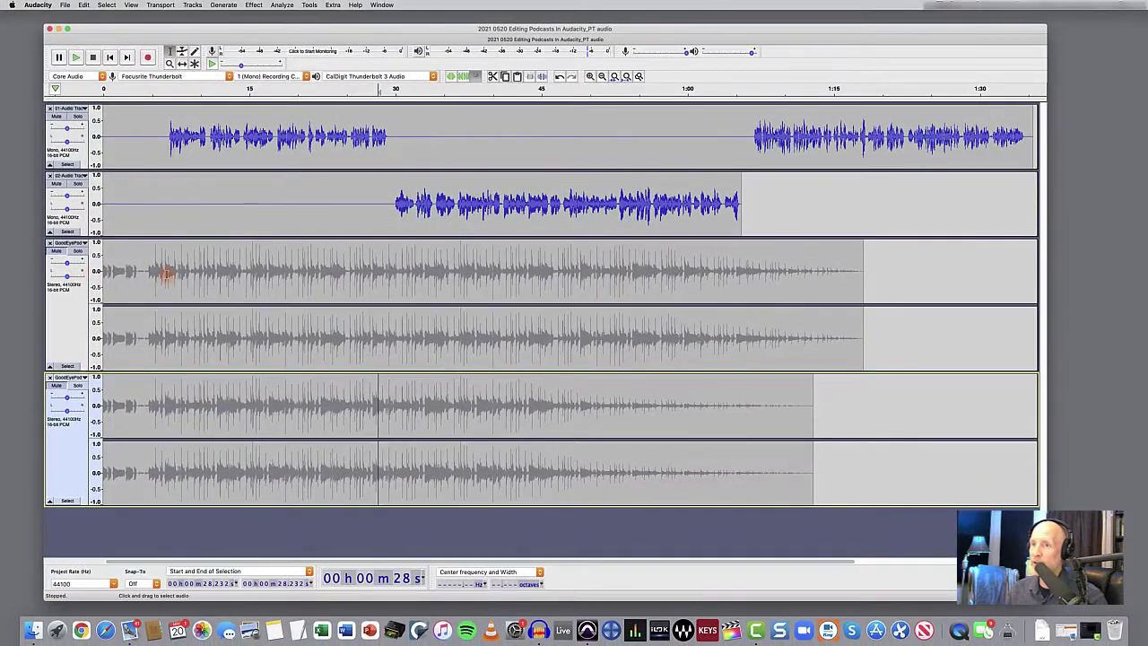
drag(331, 305, 607, 310)
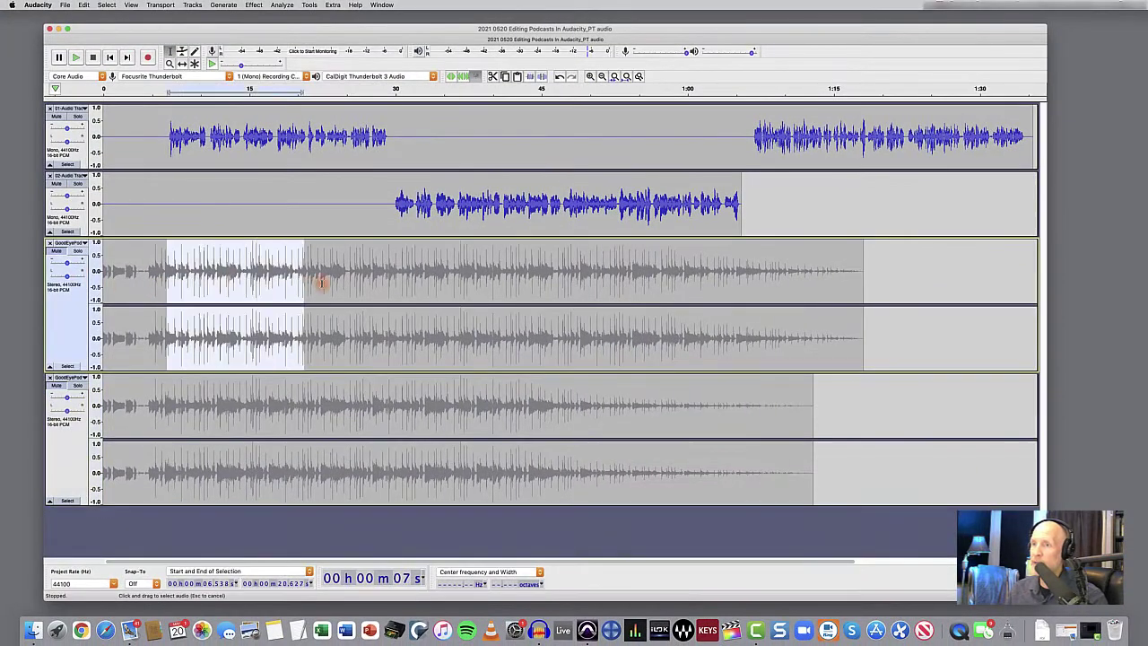
drag(321, 284, 397, 269)
click(356, 211)
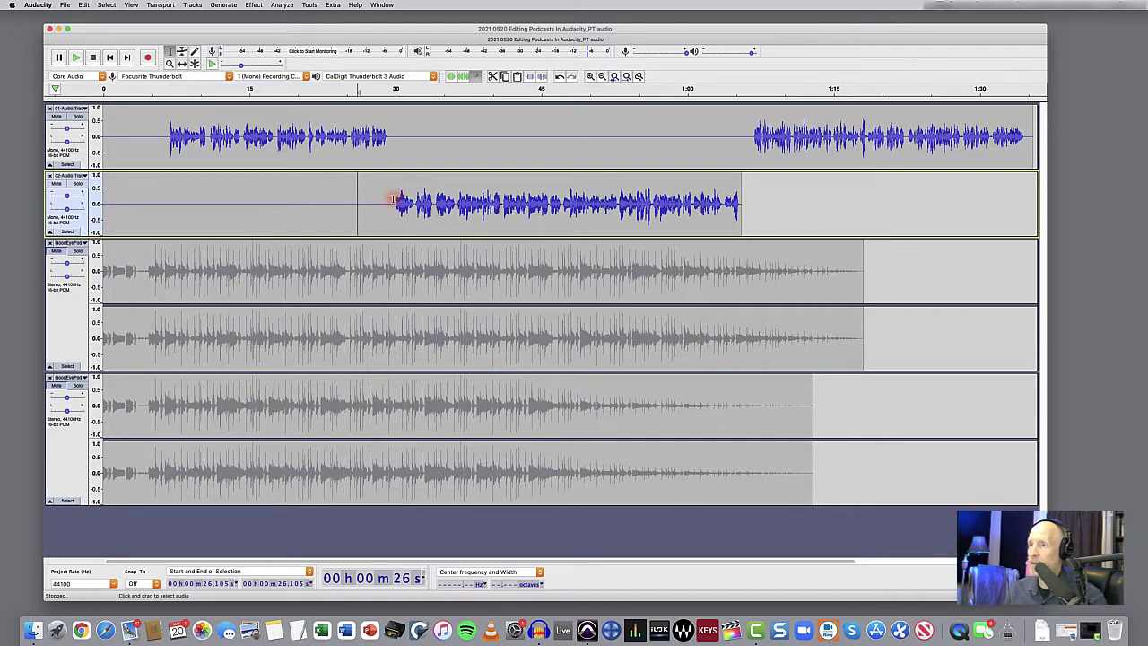
Try deleting the first 29.3 s of silence in 02-Audio Track, and shift the remaining clip back to start at about 29.5 s
drag(390, 199, 89, 213)
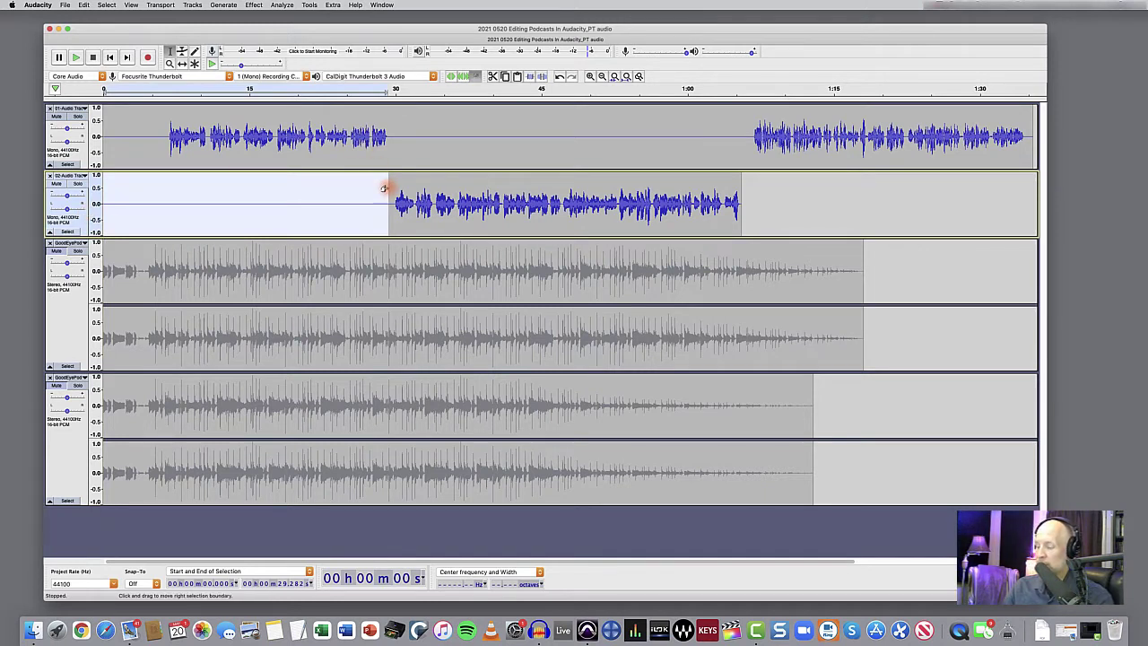
key(BackSpace)
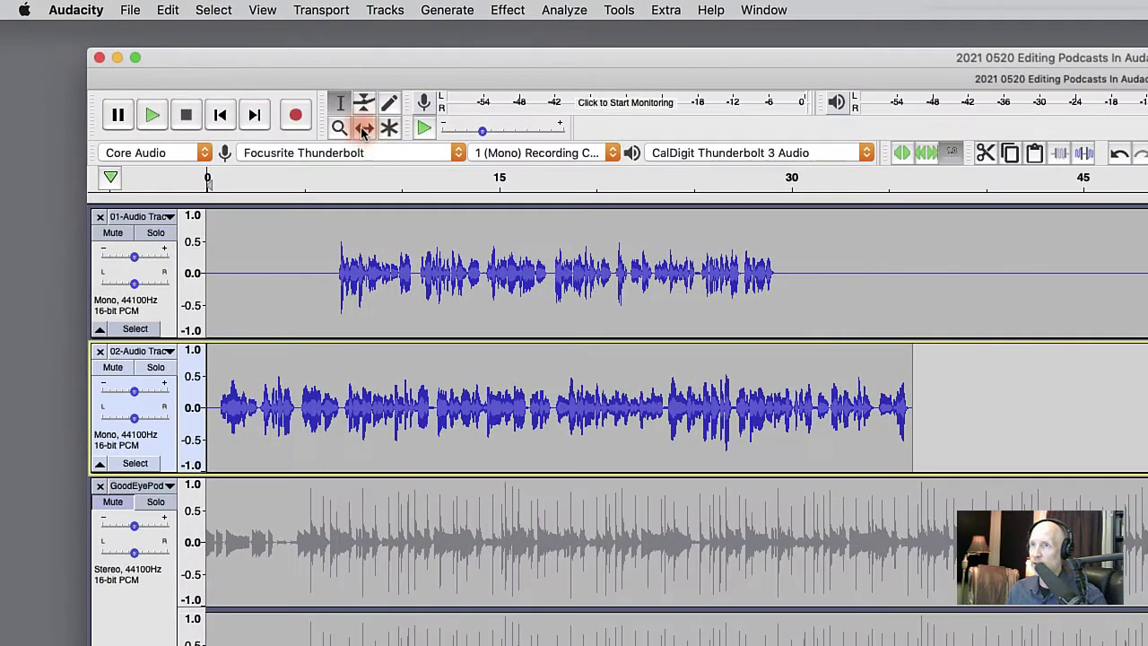
click(362, 129)
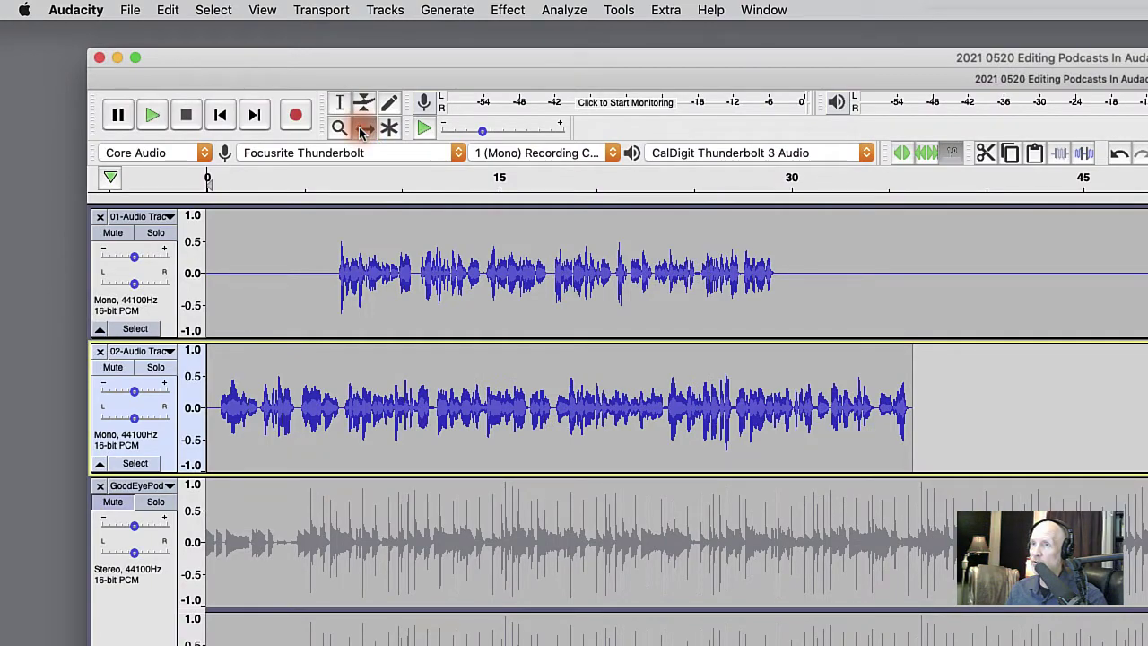
drag(381, 403, 959, 427)
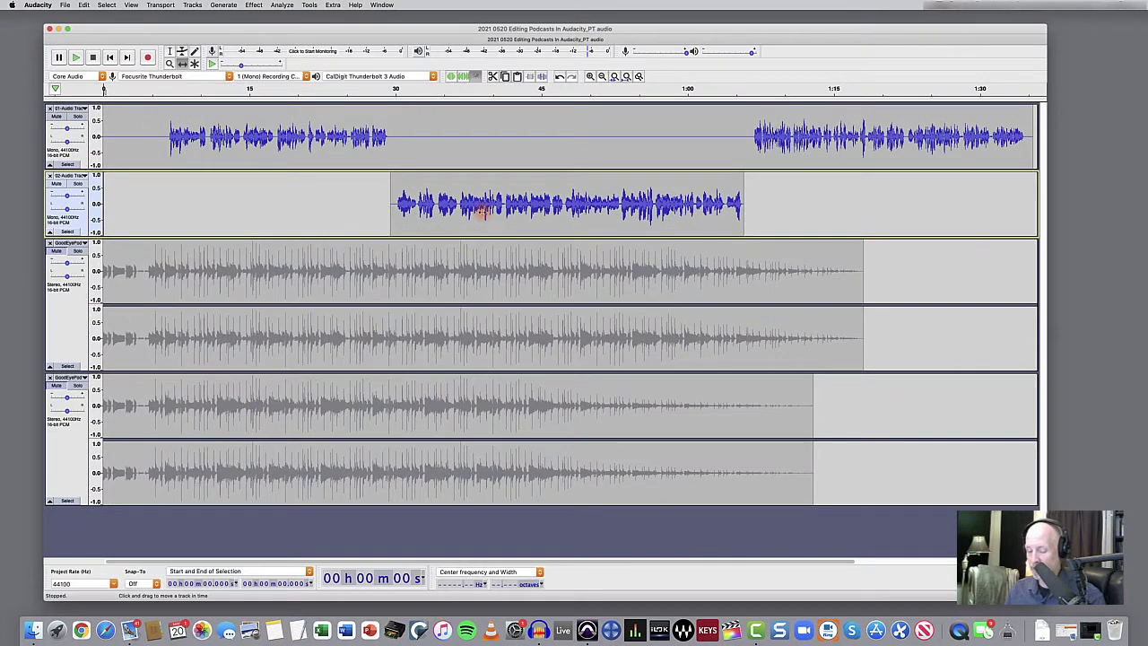
Undo the clip shift and the silence deletion in 02-Audio Track, keeping both muted theme music tracks imported
key(super+z)
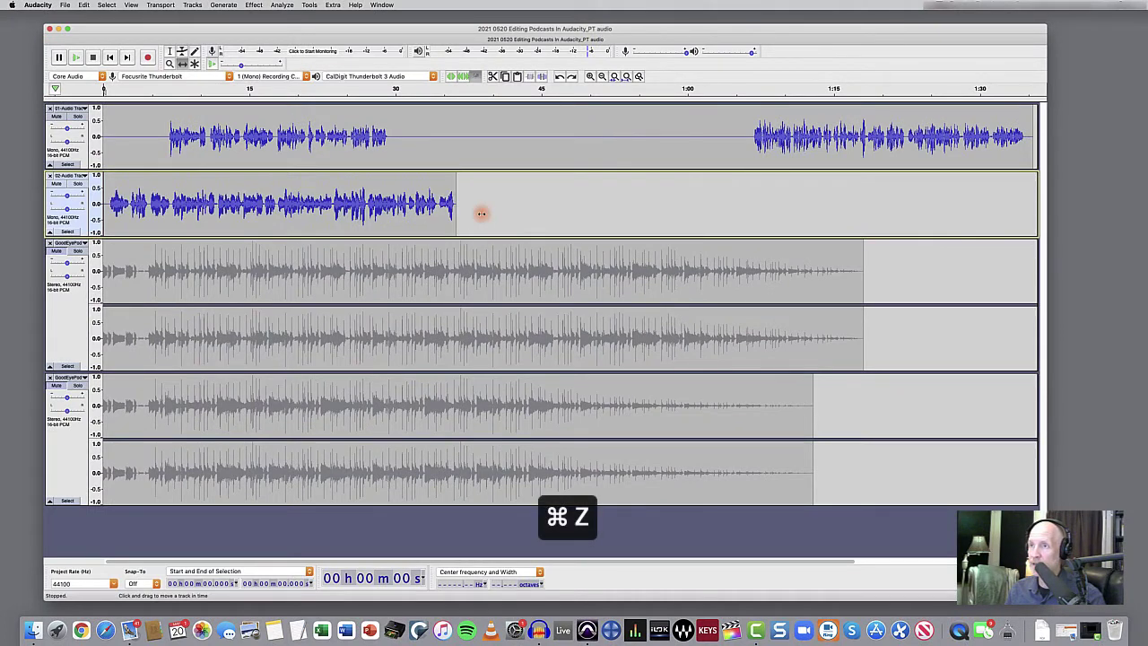
key(super+z)
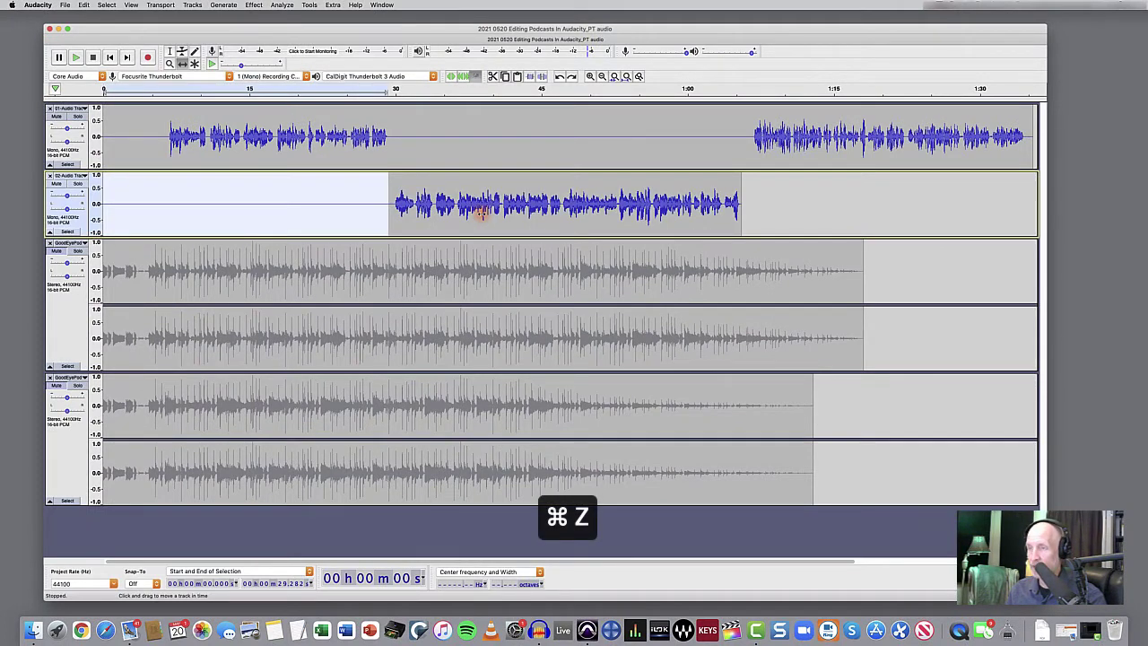
key(super+z)
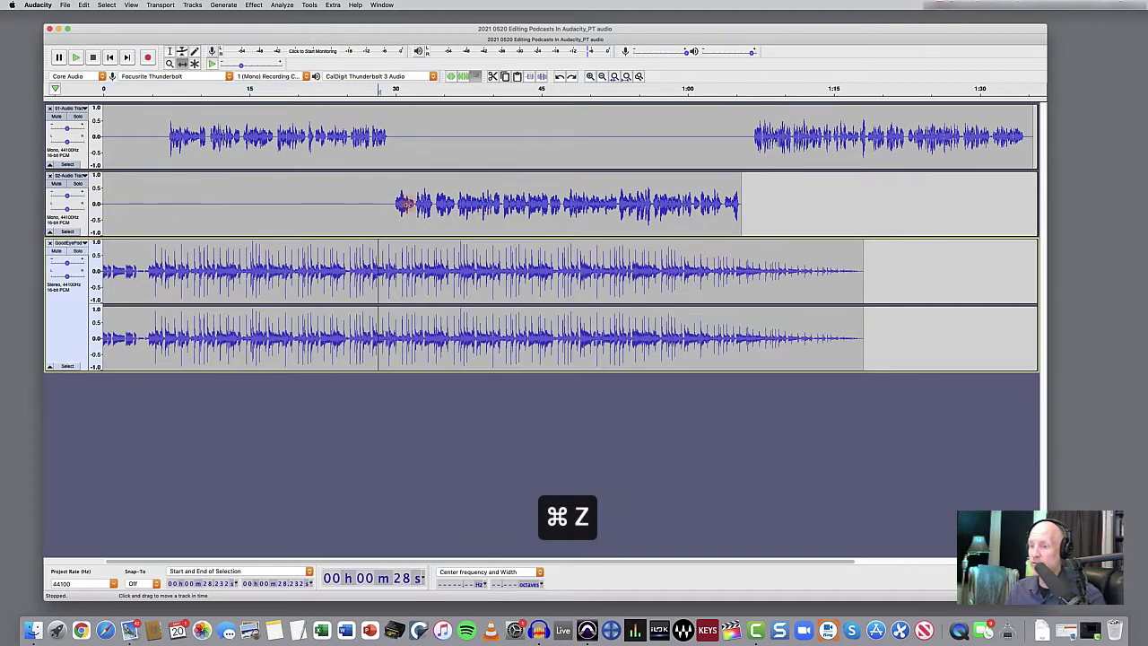
key(shift+super+z)
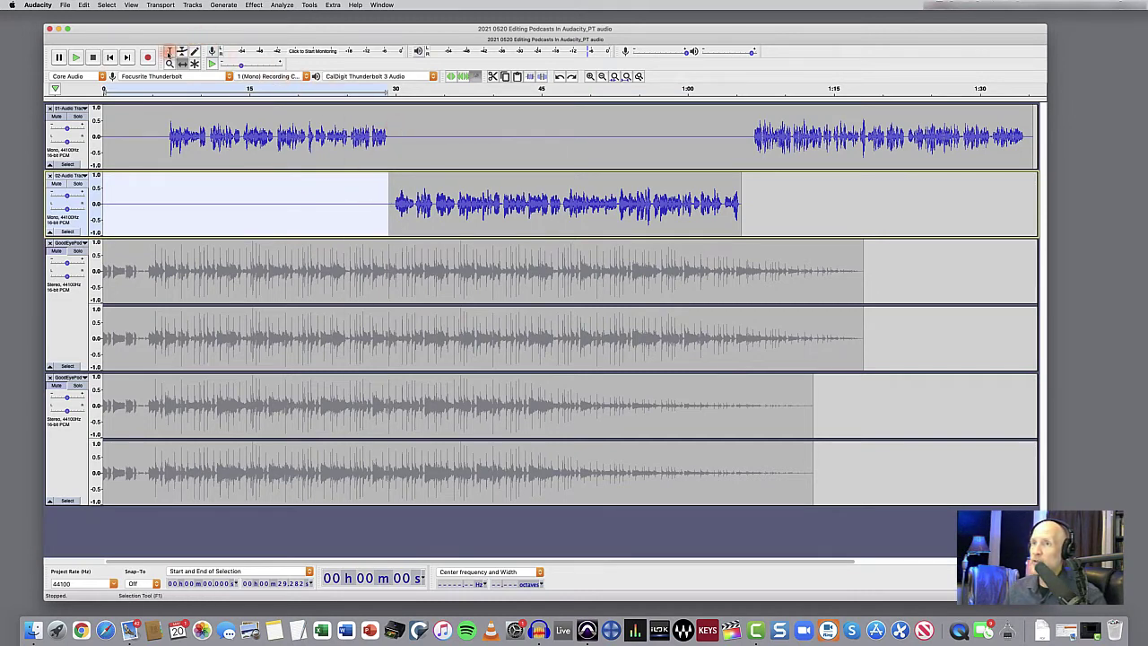
Try deleting the silence between the two speech sections of 01-Audio Track, from about 29.7 s to 1:06.3, and undo the deletion
click(304, 185)
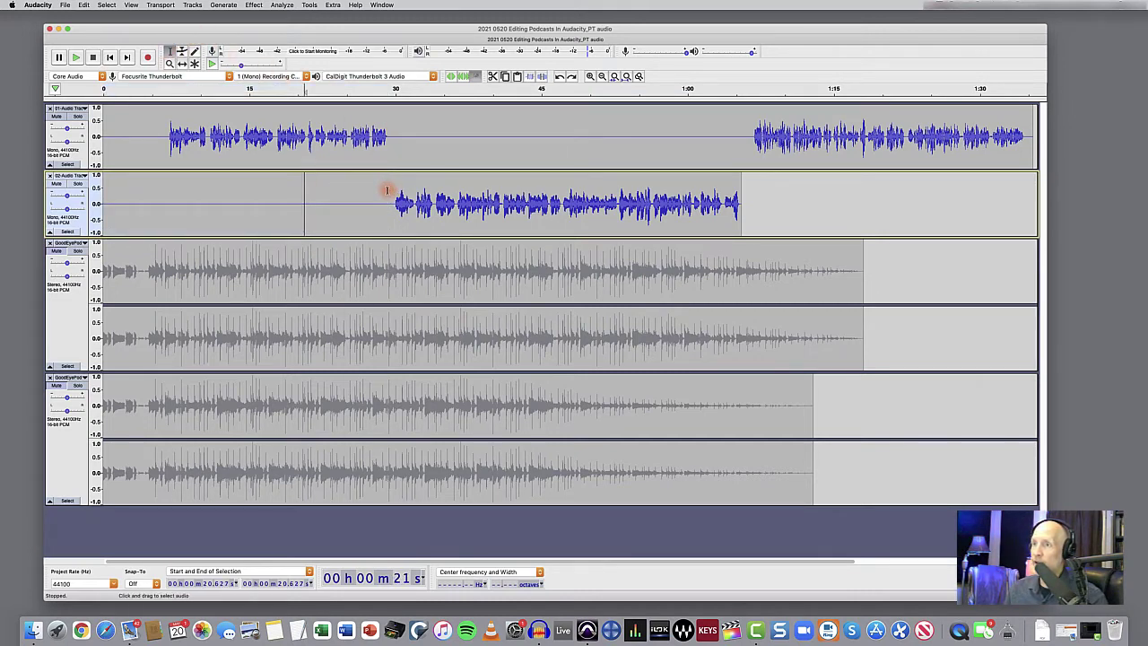
drag(387, 190, 15, 212)
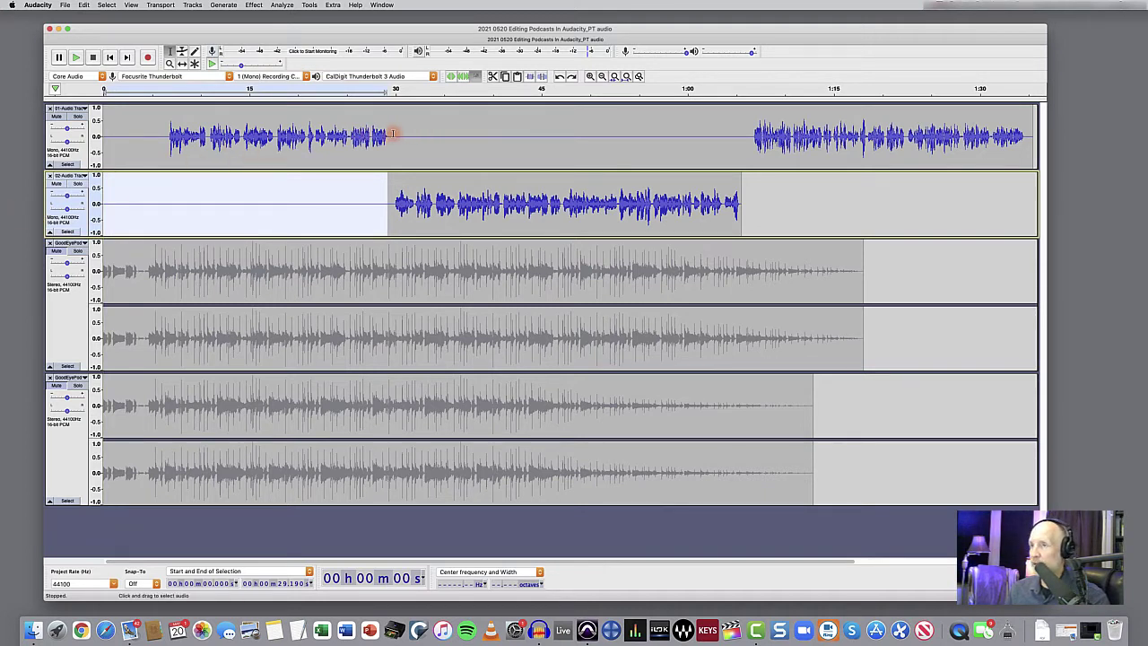
drag(393, 134, 744, 129)
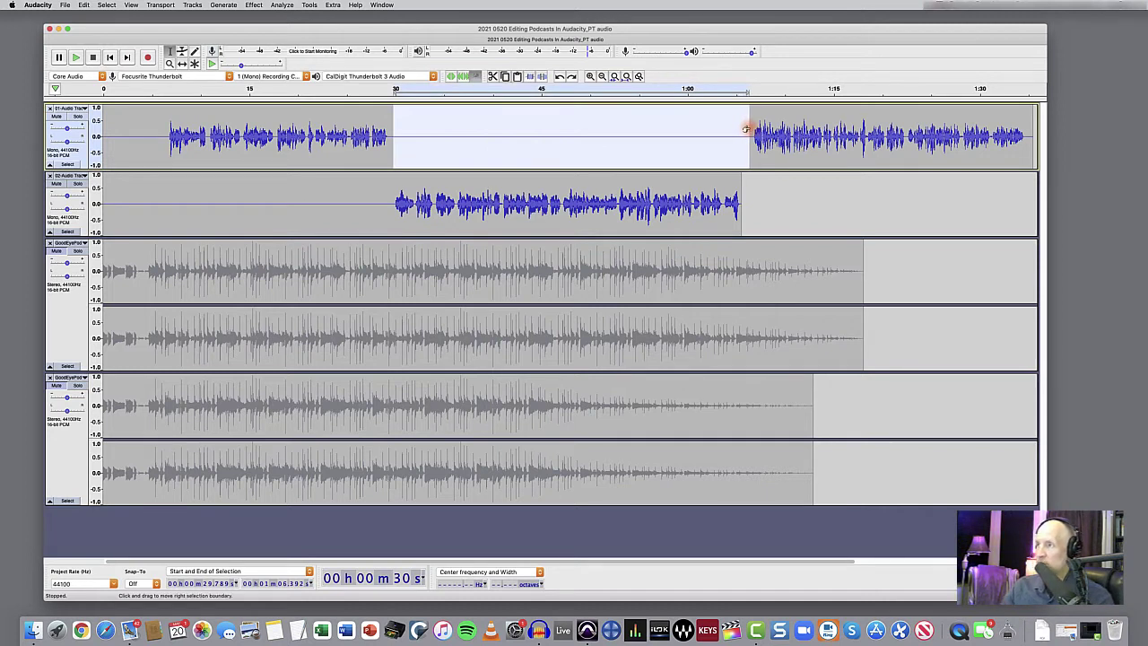
drag(784, 133, 841, 132)
drag(750, 130, 675, 106)
drag(765, 101, 749, 112)
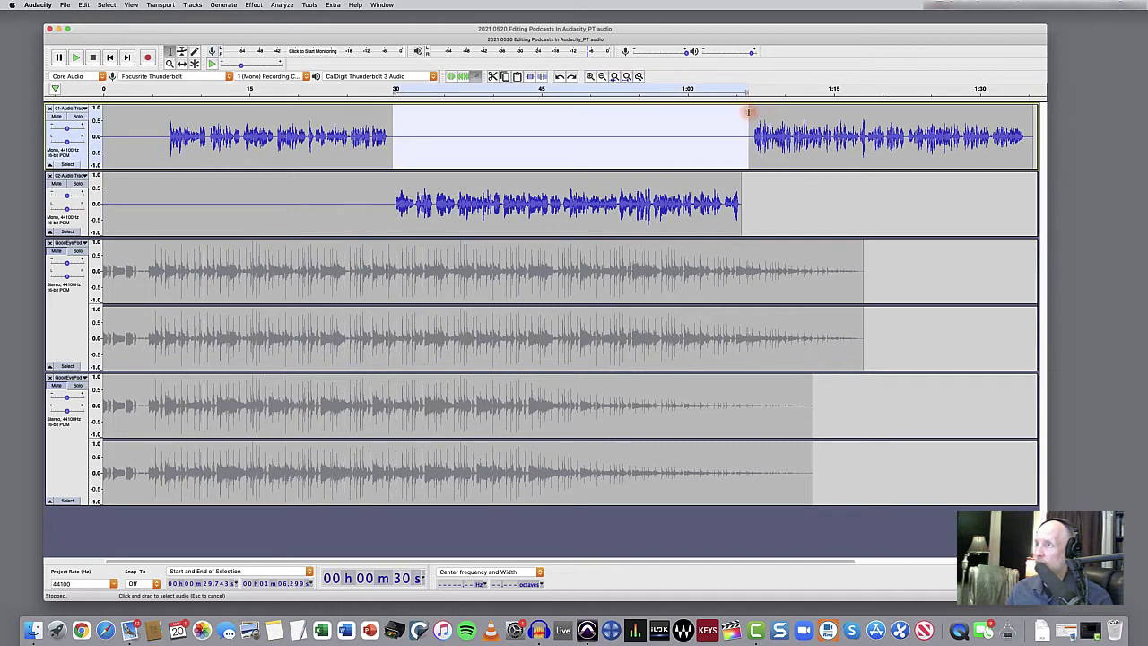
key(Delete)
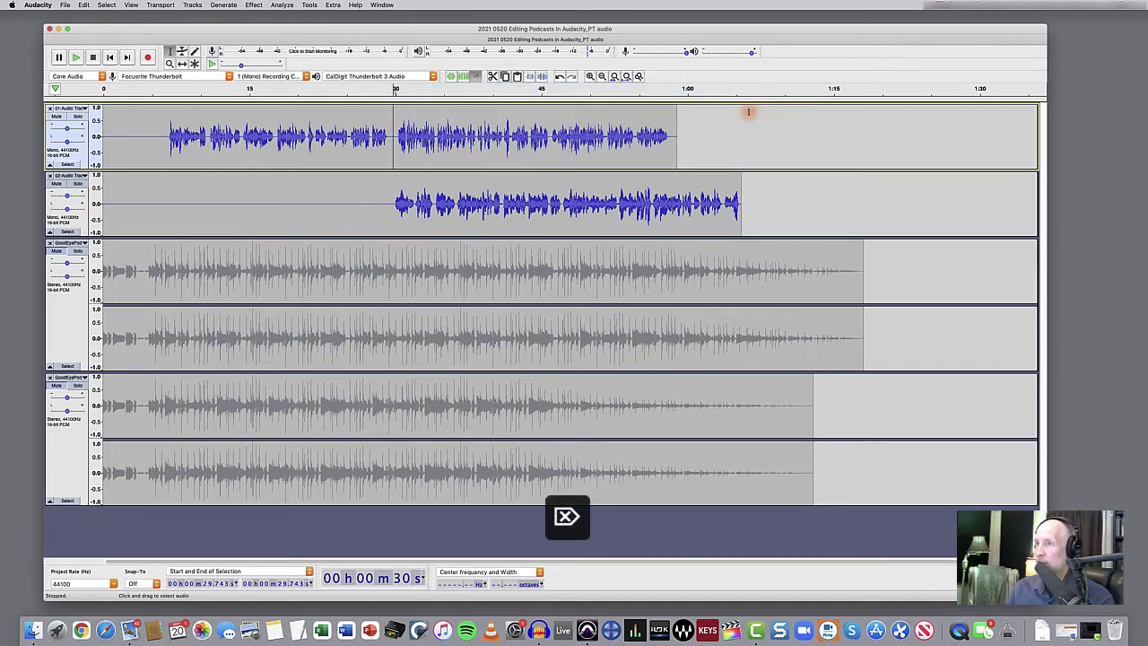
key(super+z)
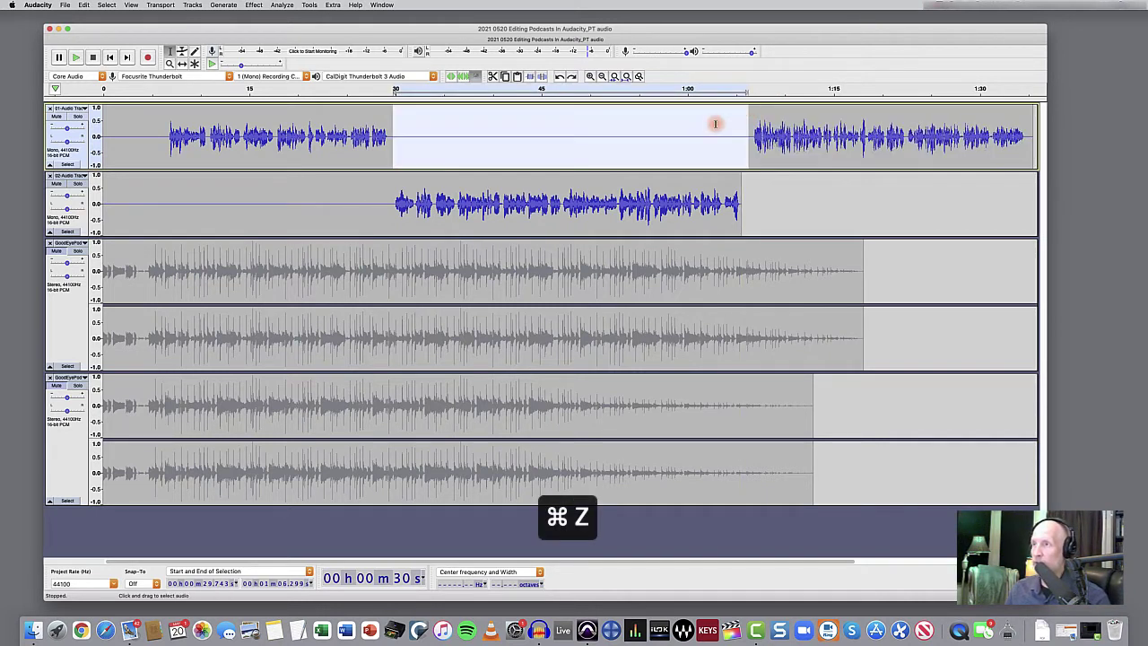
Split Delete the opening silence of 02-Audio Track, from 0 to about 29.1 s, so the dialogue clip keeps its timing
drag(722, 123, 733, 127)
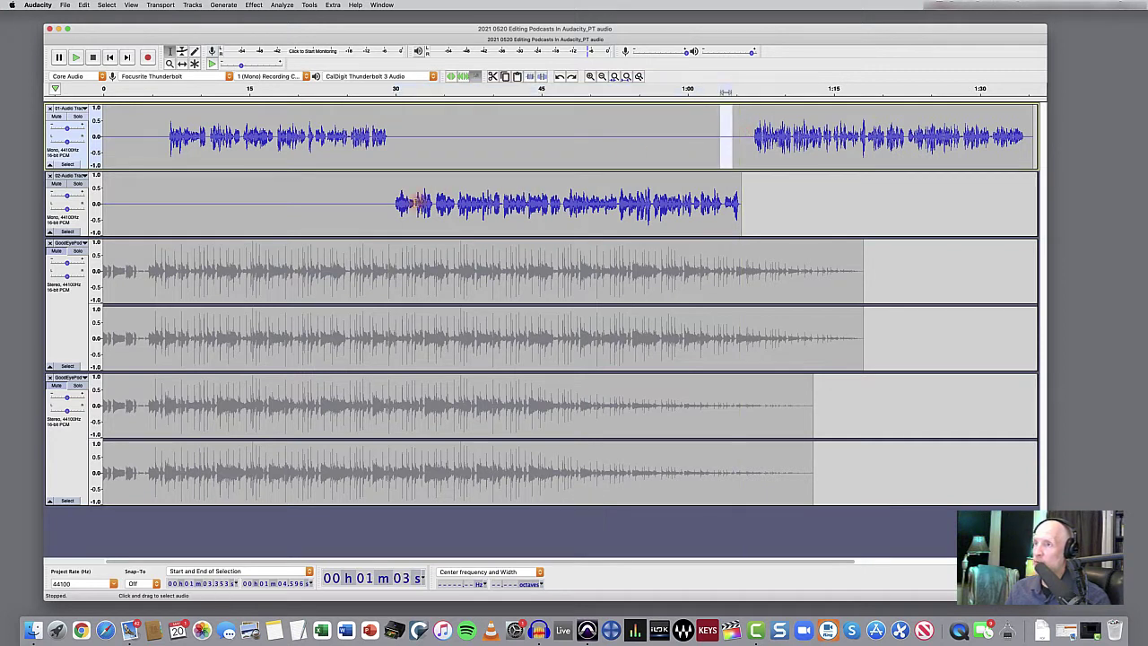
drag(388, 193, 82, 168)
click(205, 188)
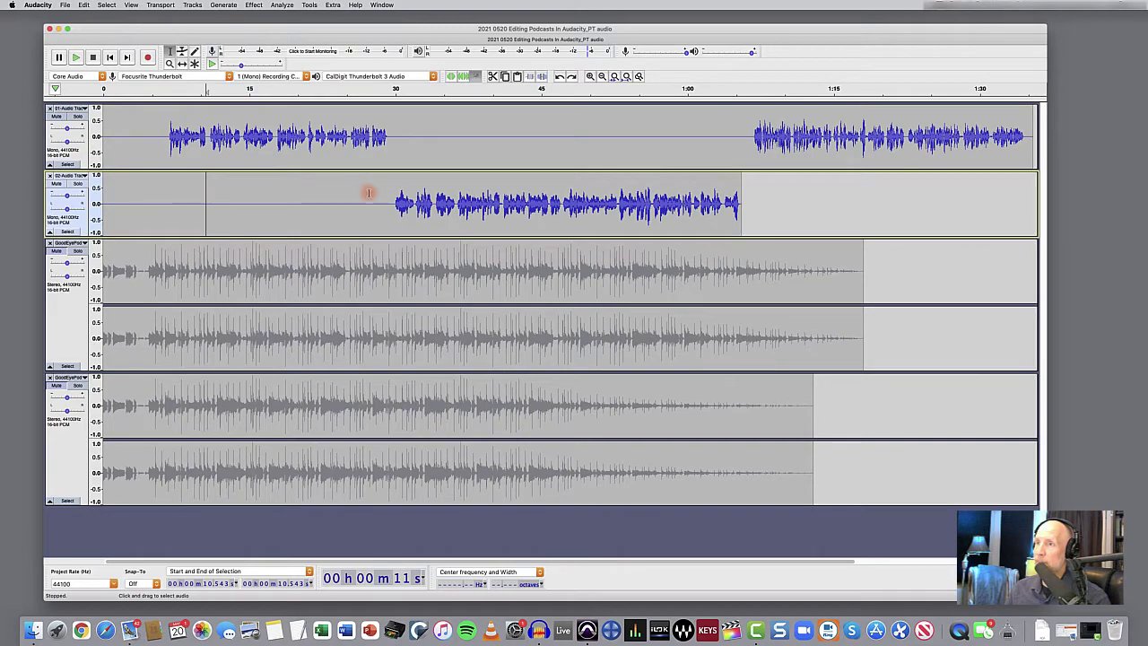
drag(380, 191, 82, 203)
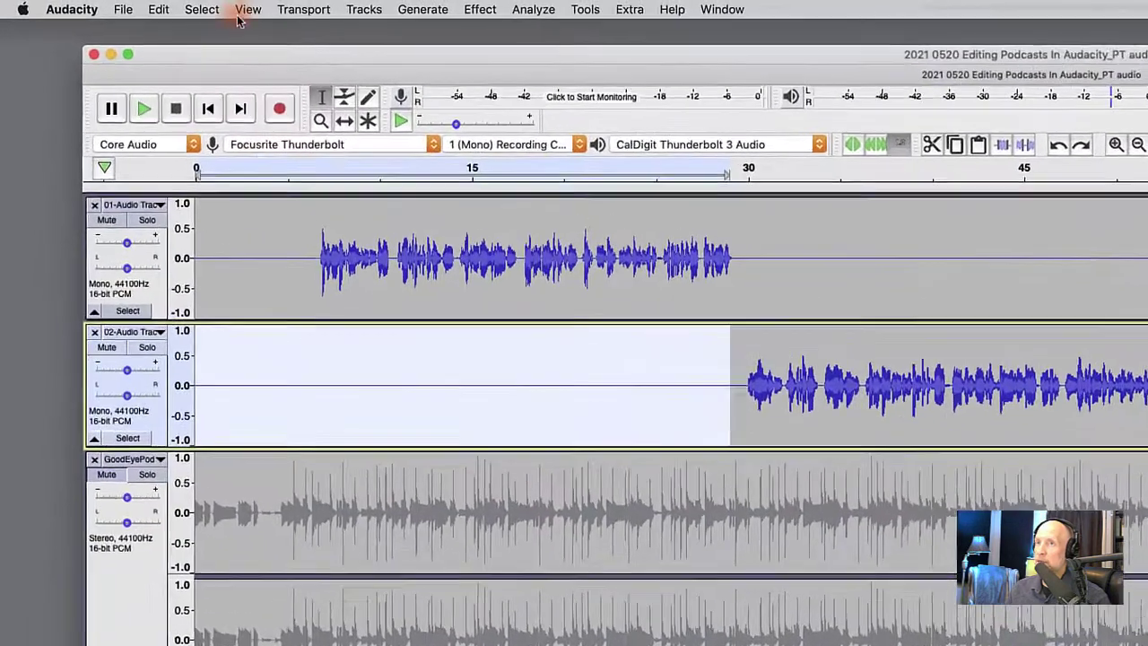
click(118, 4)
mouse_move(182, 10)
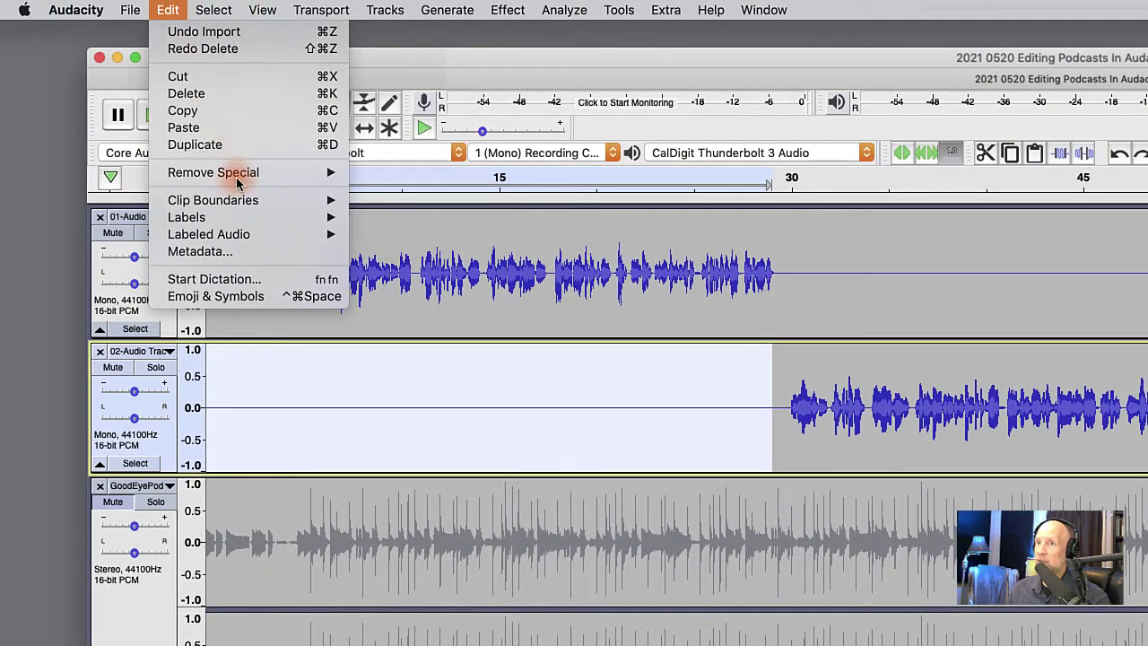
mouse_move(305, 200)
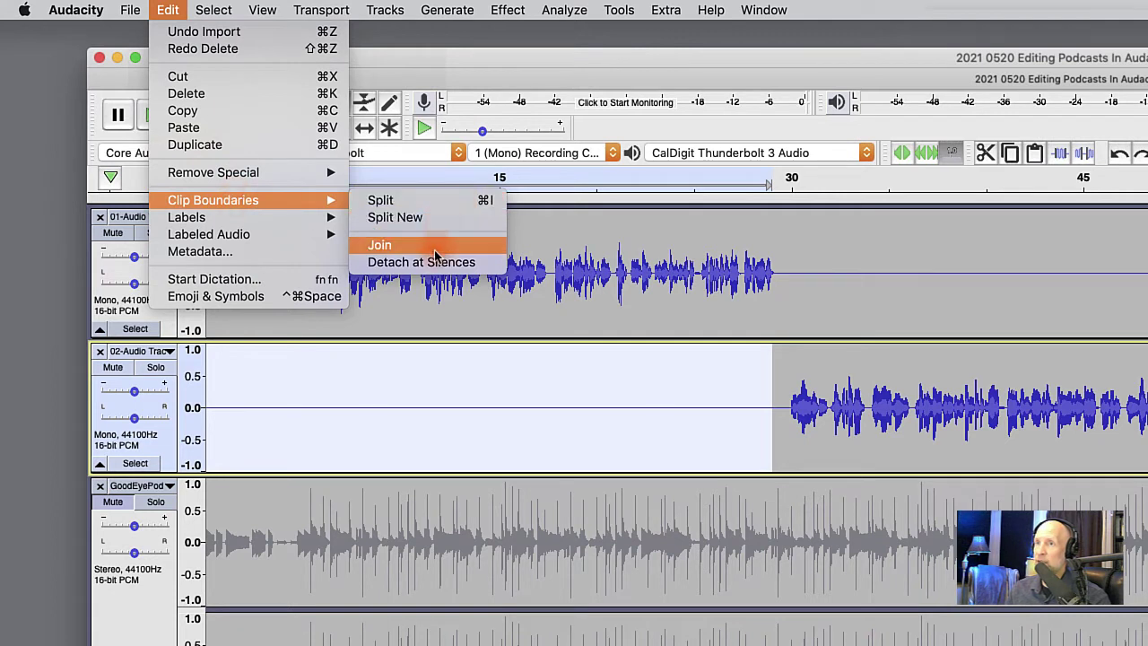
mouse_move(277, 170)
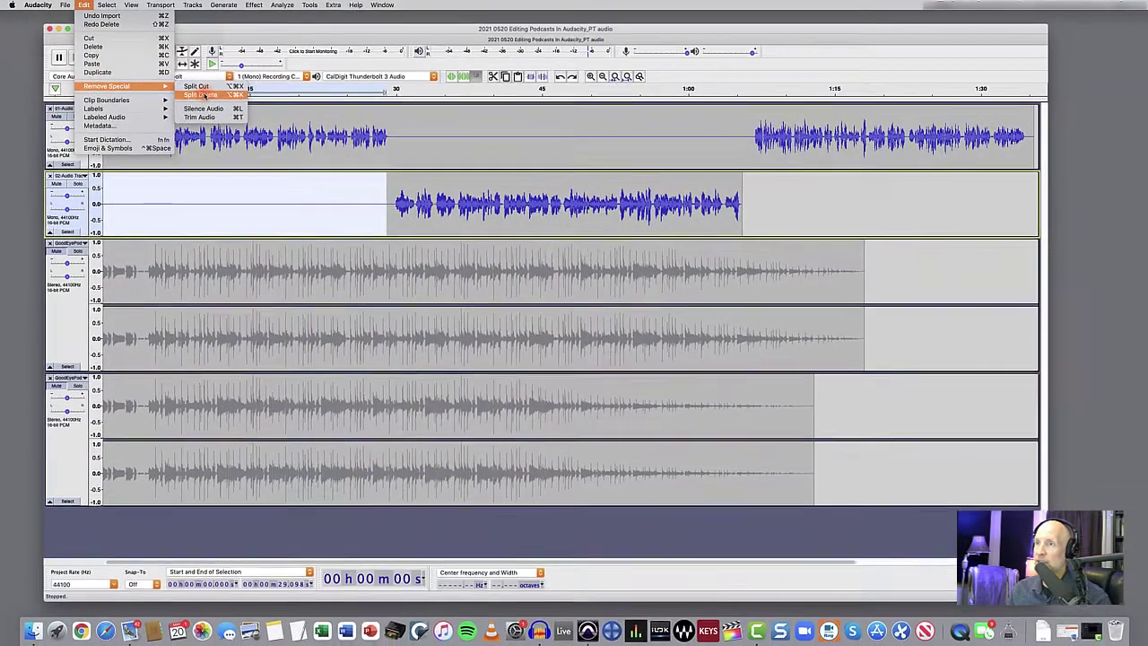
click(205, 95)
click(353, 191)
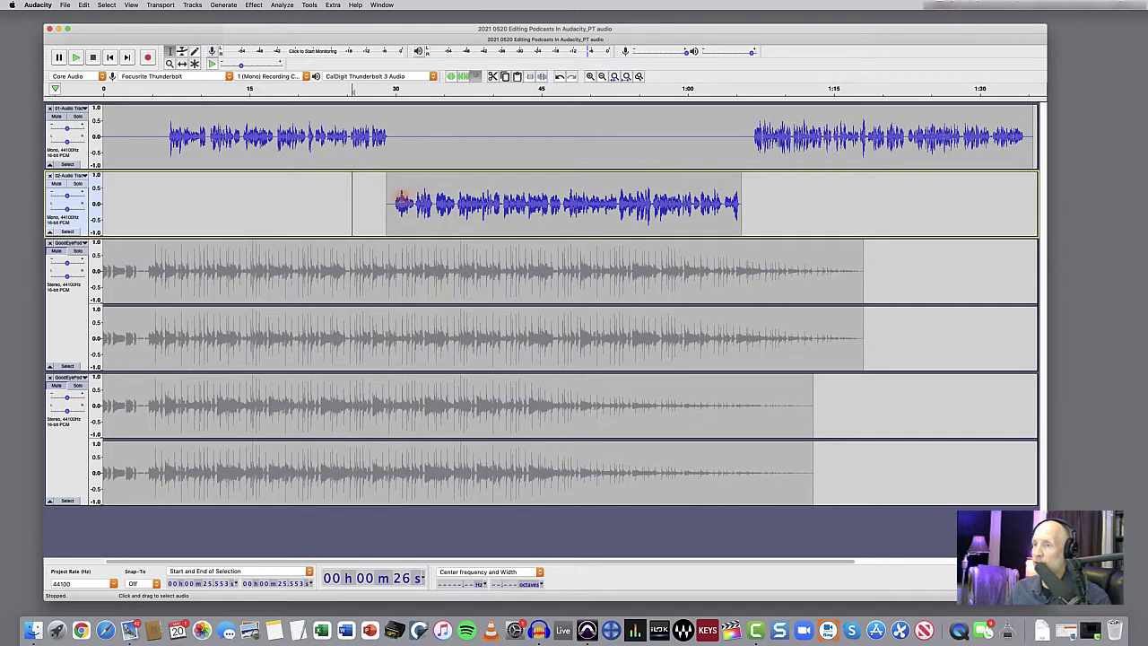
click(331, 188)
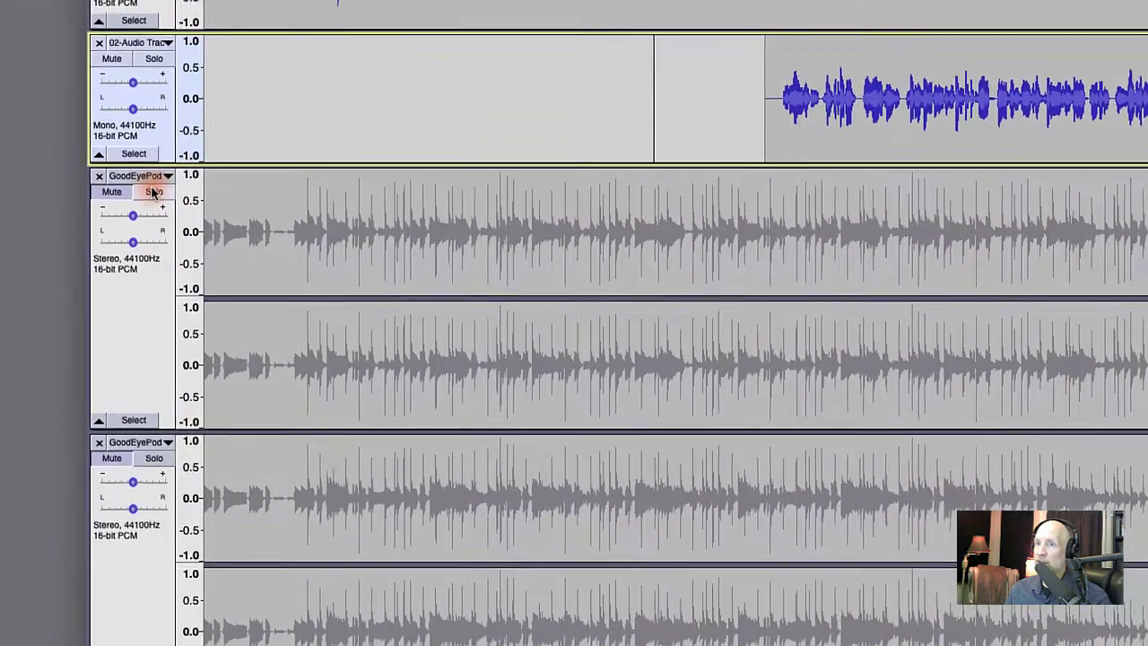
Solo the intro music track and audition its opening phrase and the point where the beat enters
click(77, 251)
click(154, 192)
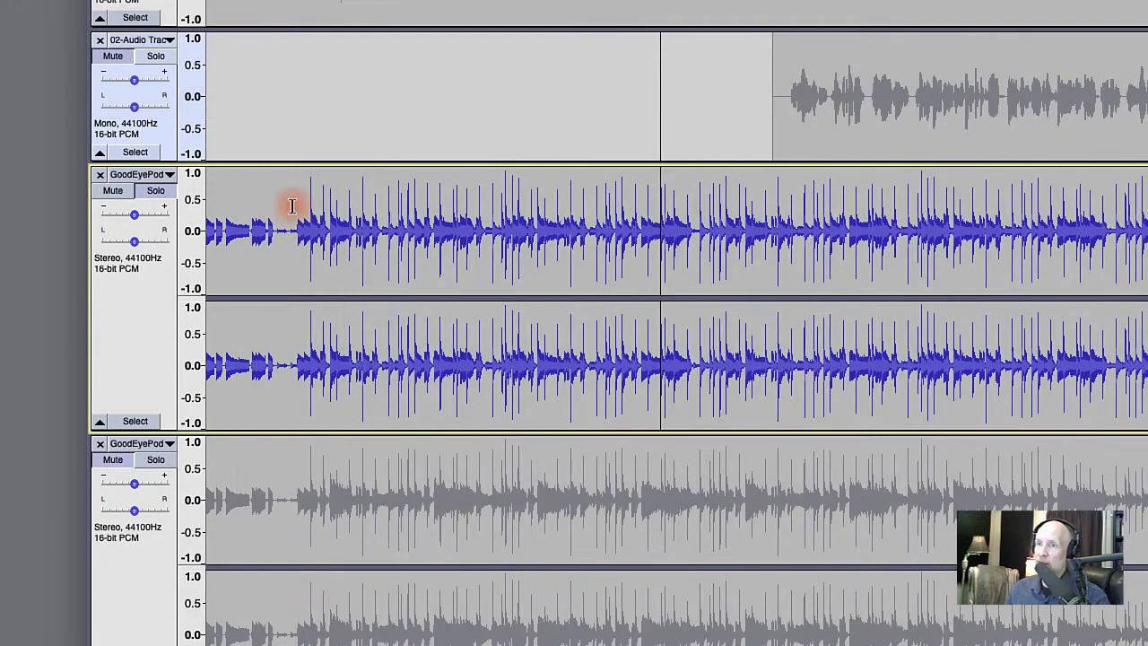
drag(293, 206, 175, 196)
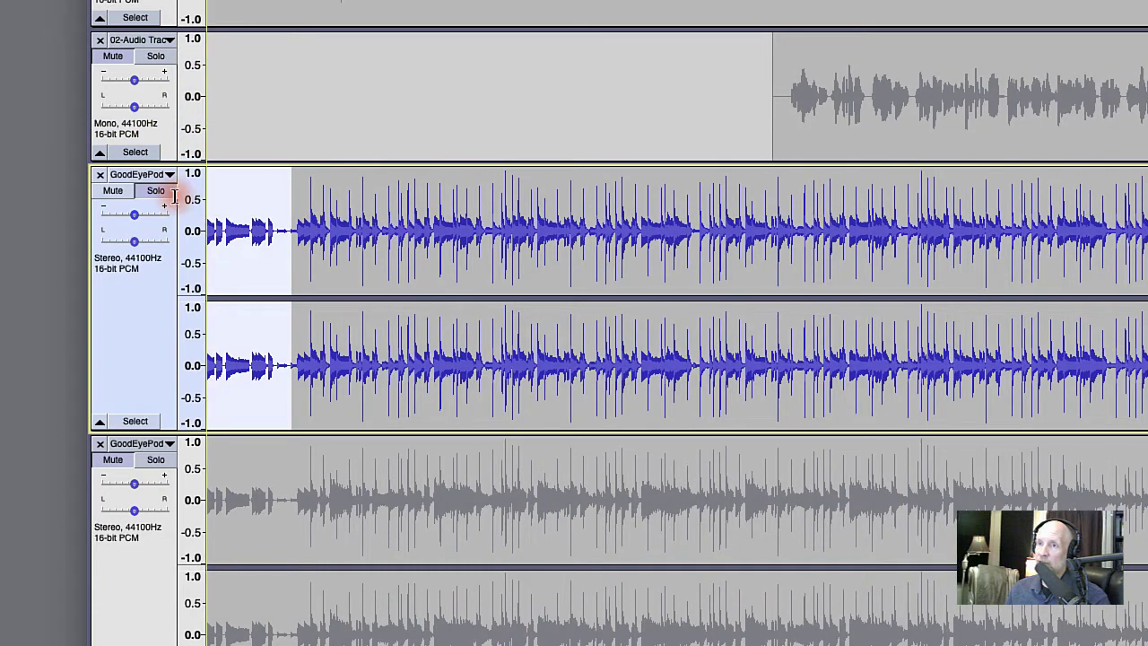
click(281, 188)
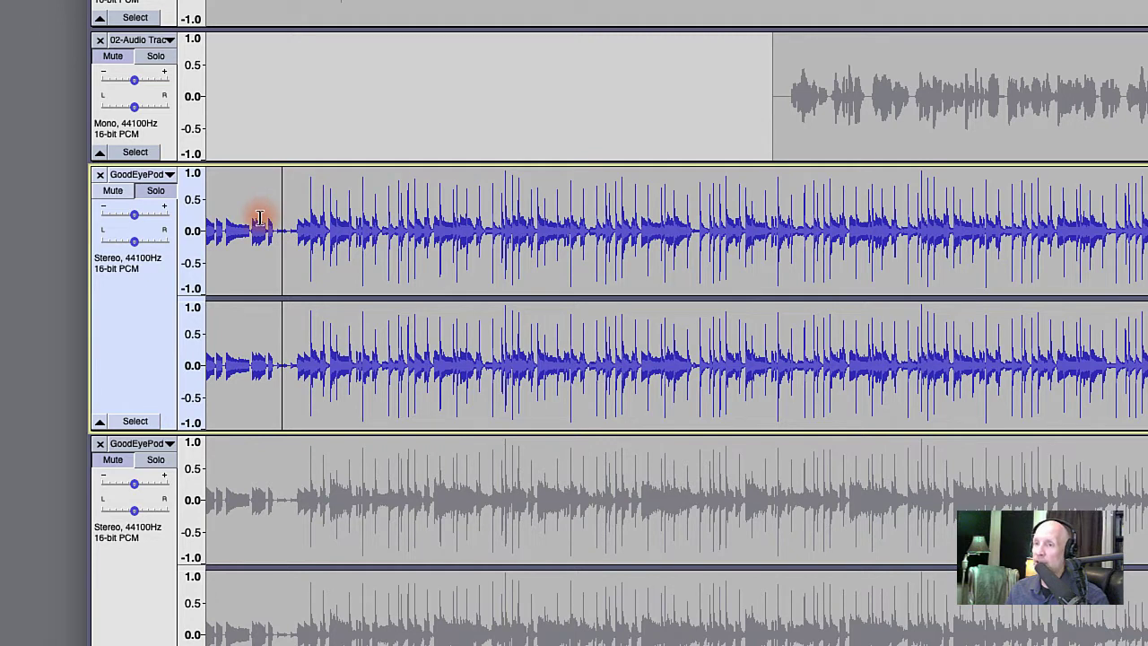
click(260, 218)
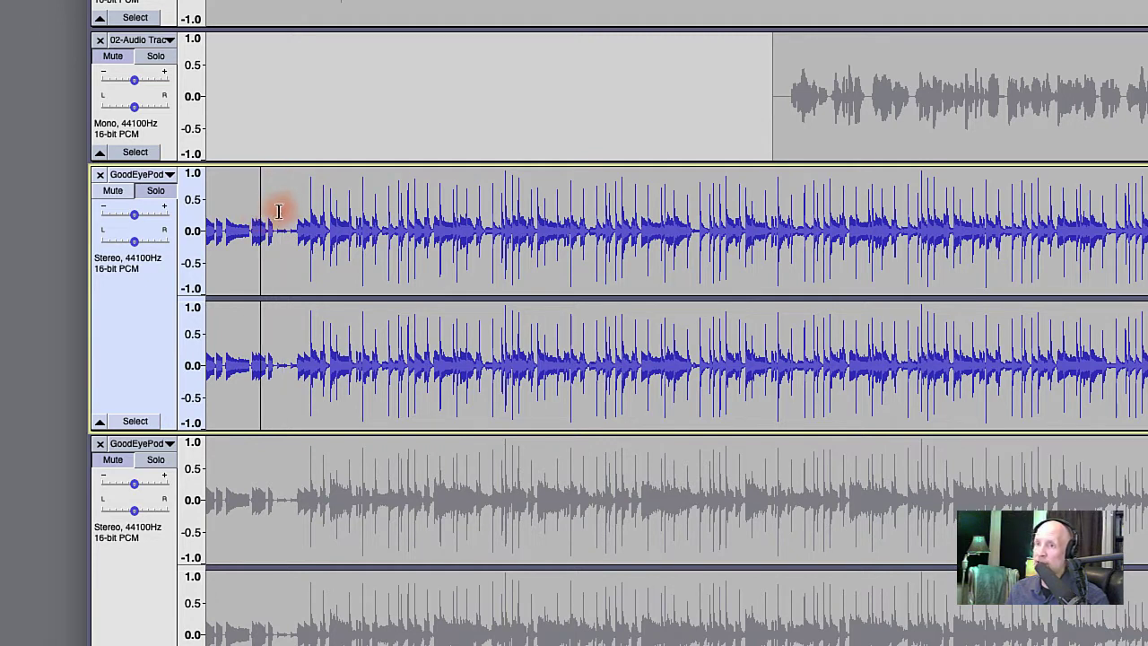
key(space)
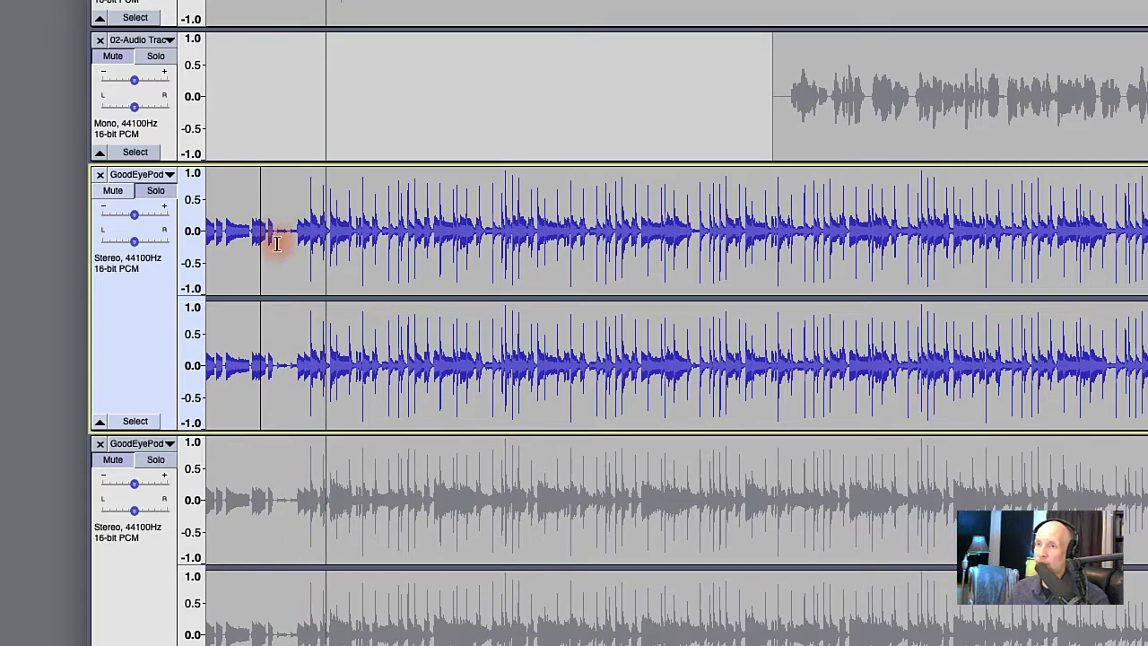
drag(306, 212, 352, 208)
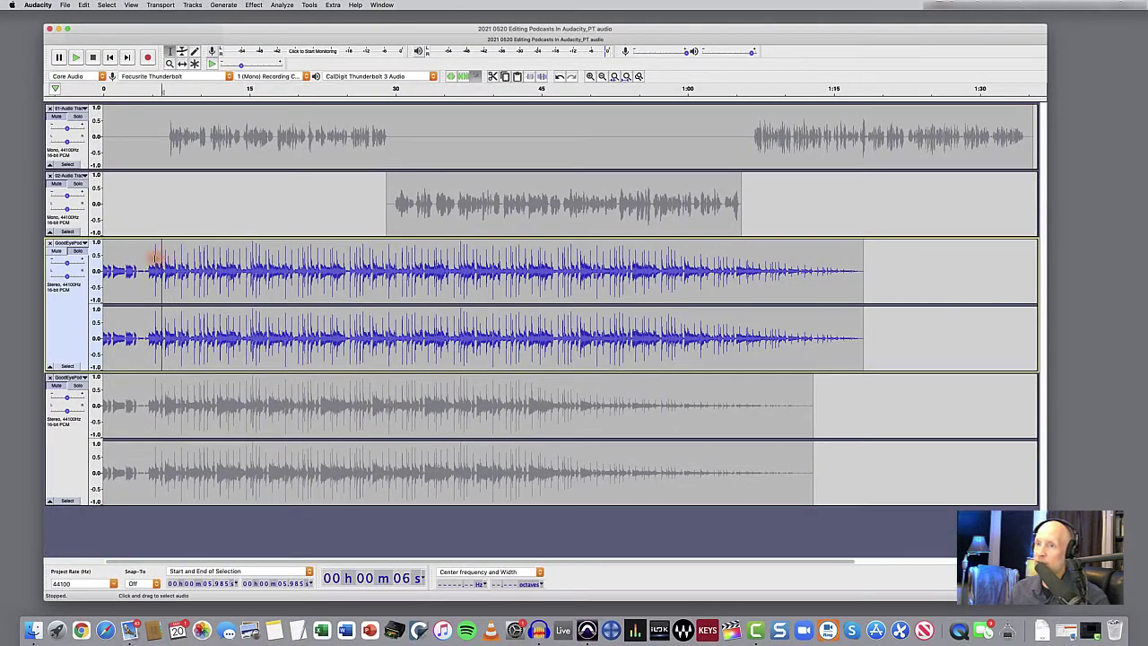
click(155, 260)
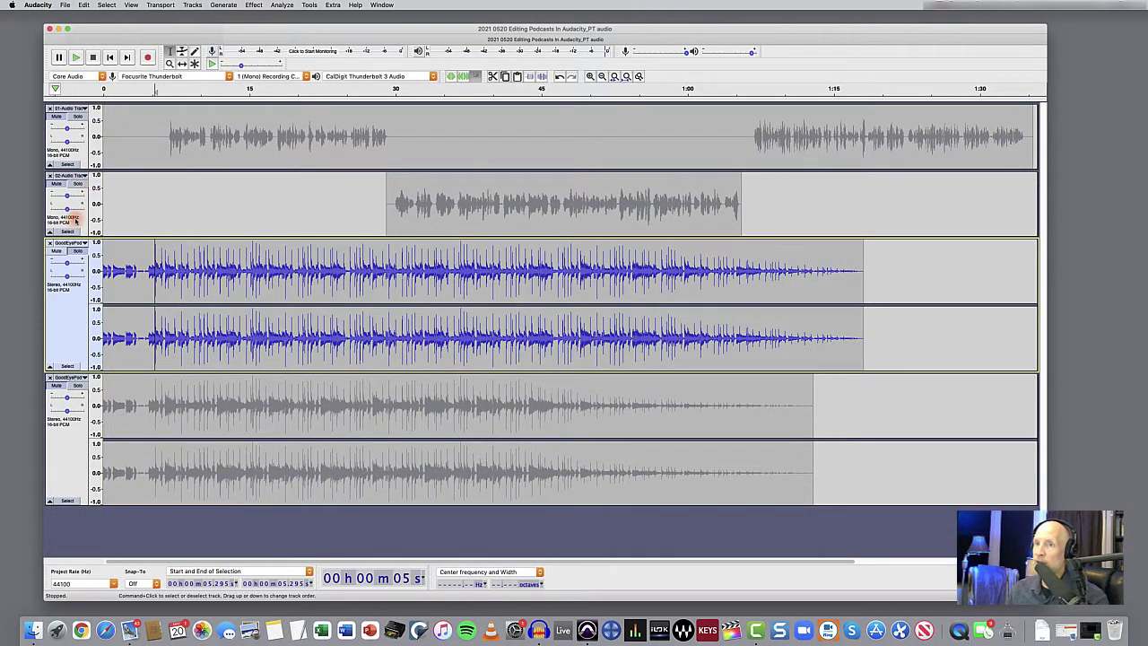
Turn off the solo on the intro music track and mute only the outro music track
click(77, 251)
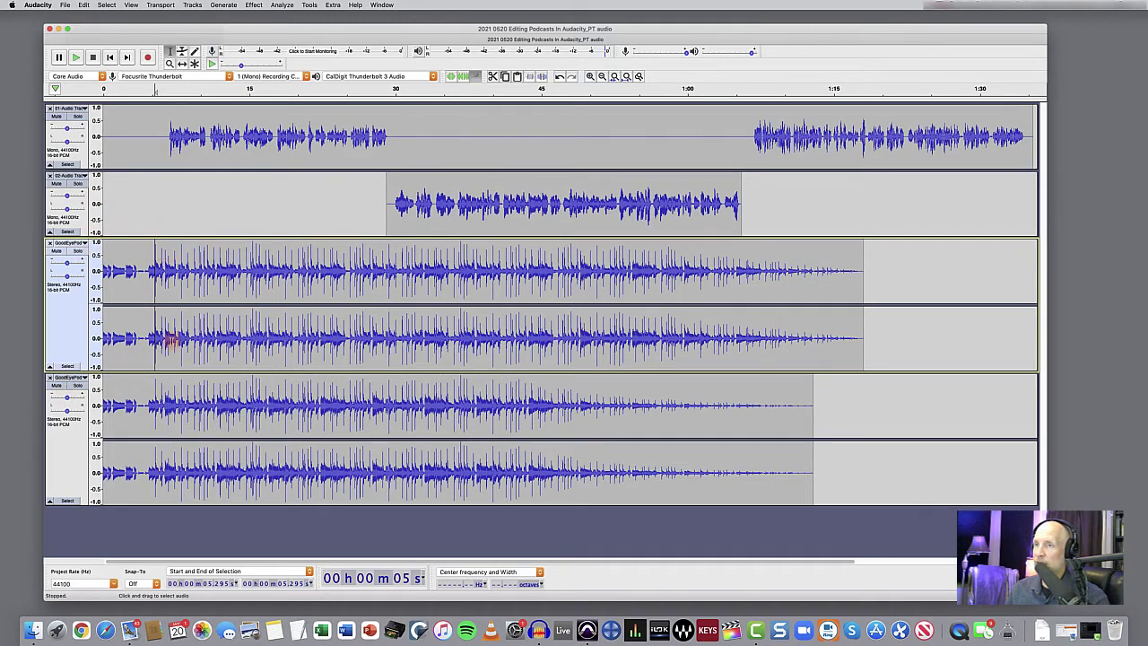
click(148, 255)
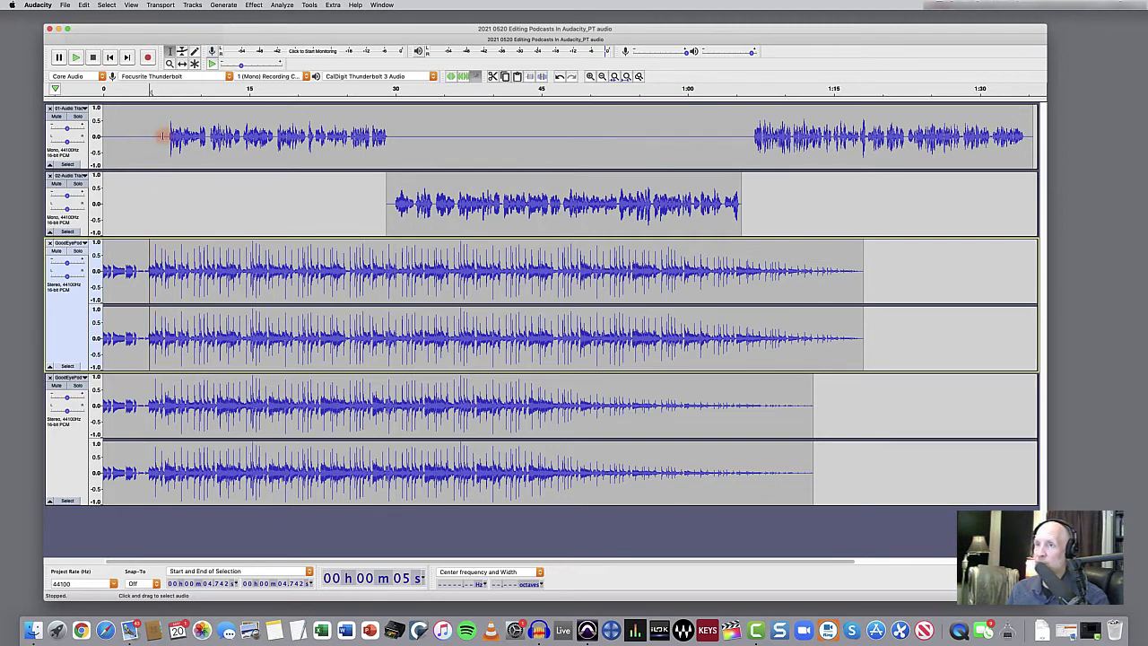
click(57, 384)
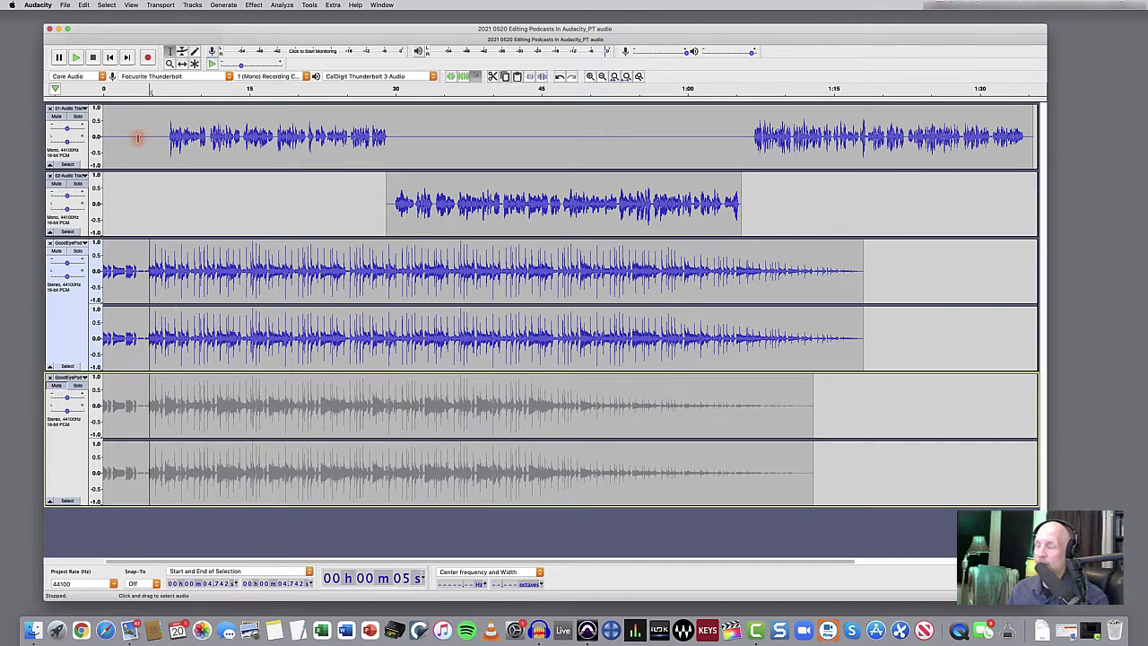
Play the podcast from the beginning to check the intro music against the dialogue, and return to the start
click(109, 57)
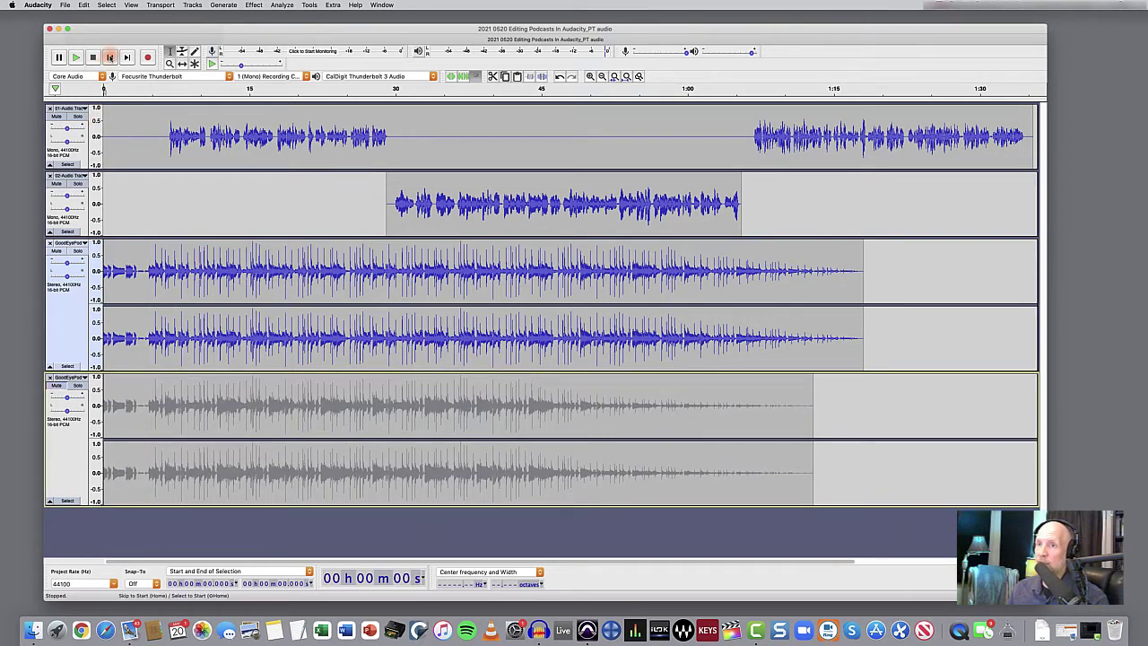
key(space)
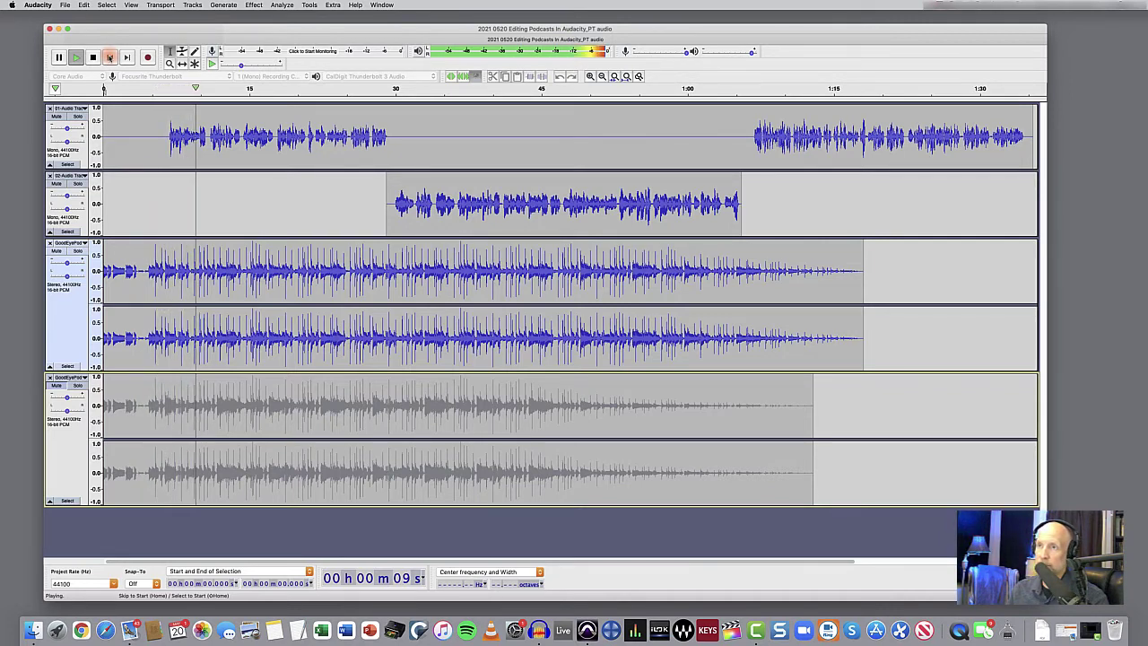
click(108, 56)
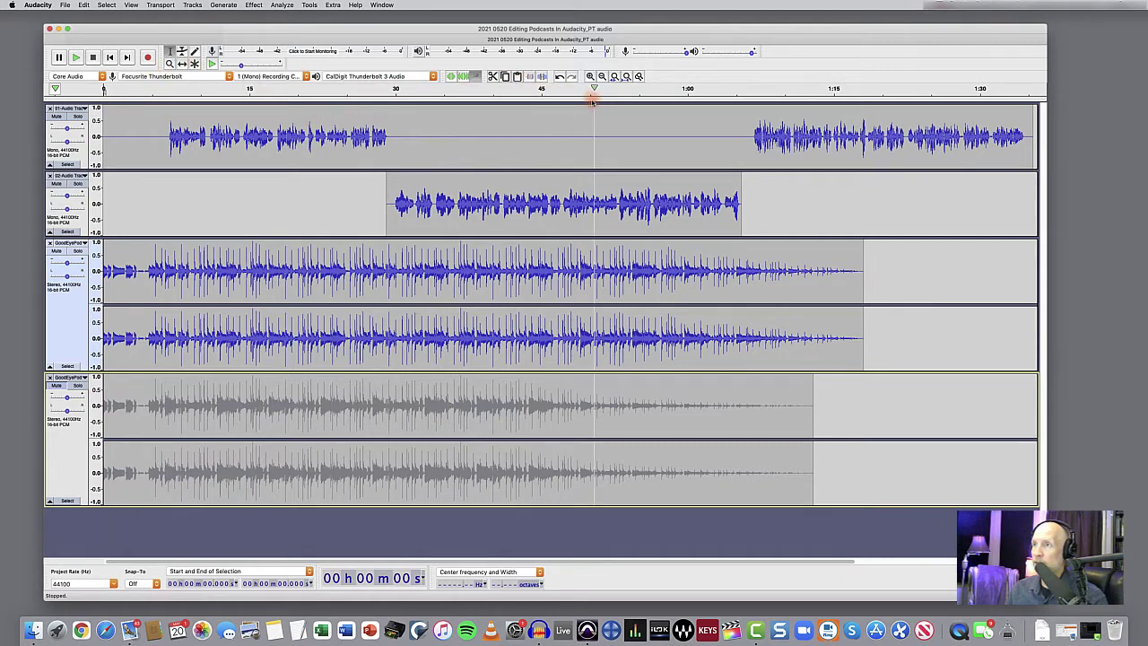
Time-shift the outro music clip into the intro music track, starting at about 2:58, and close the emptied outro track
click(589, 77)
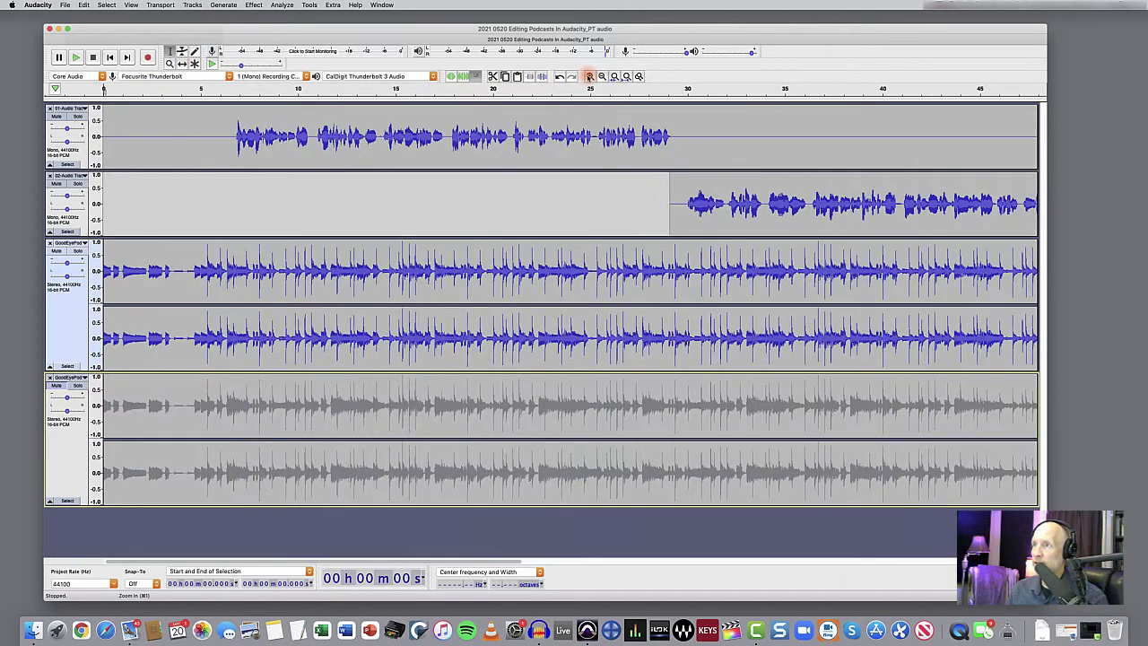
click(602, 76)
click(602, 76)
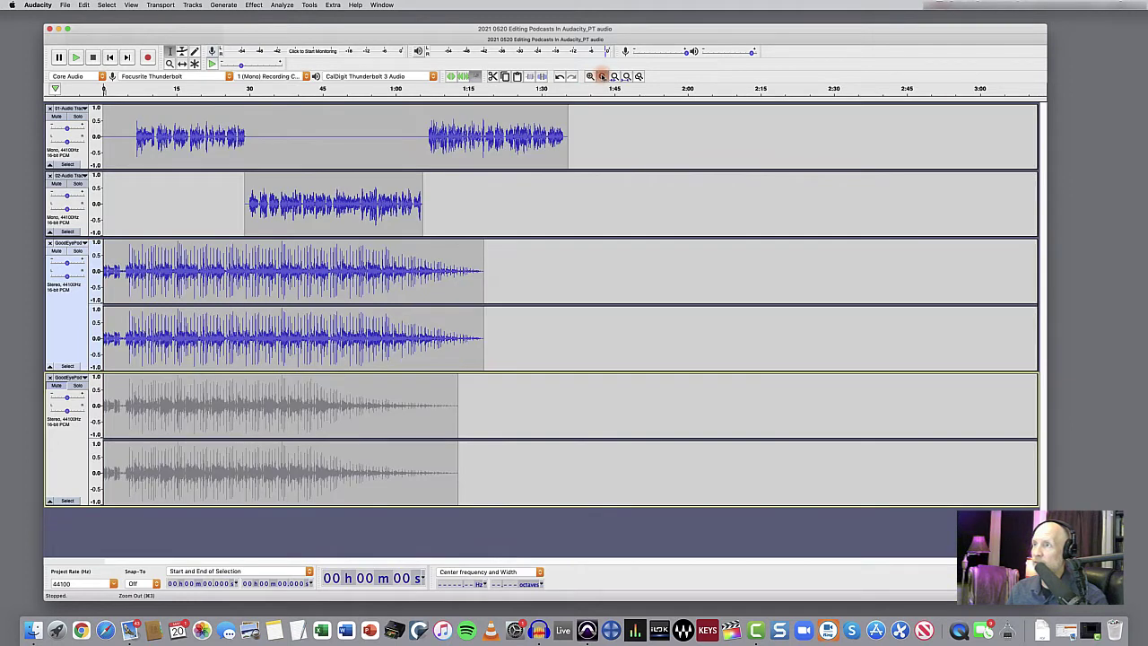
click(602, 76)
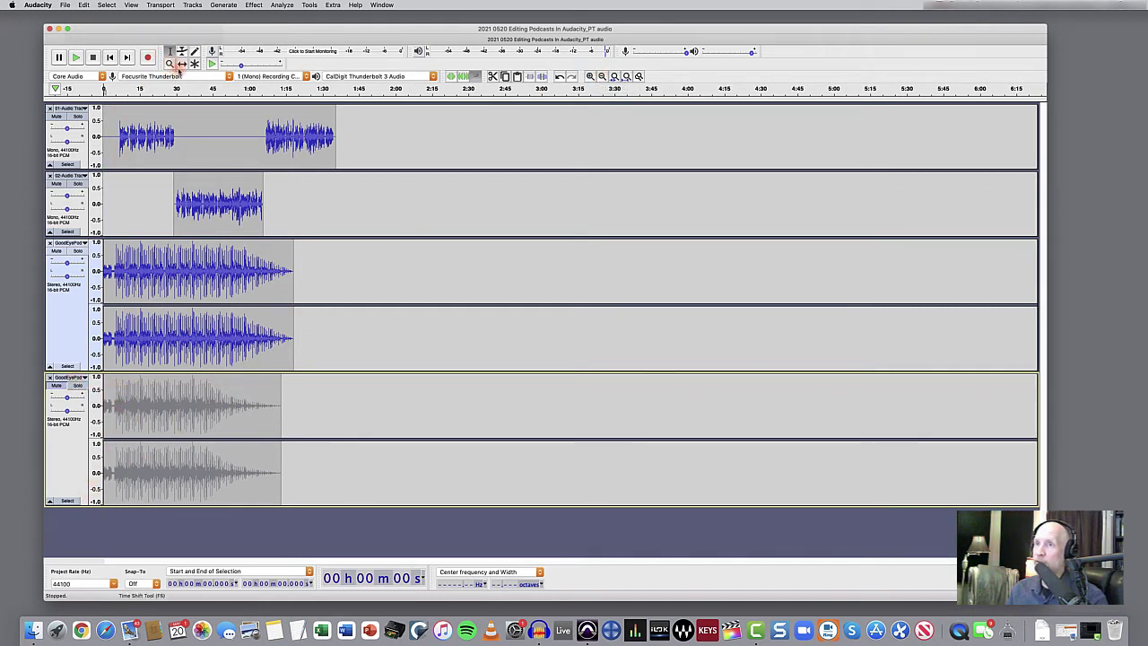
click(183, 65)
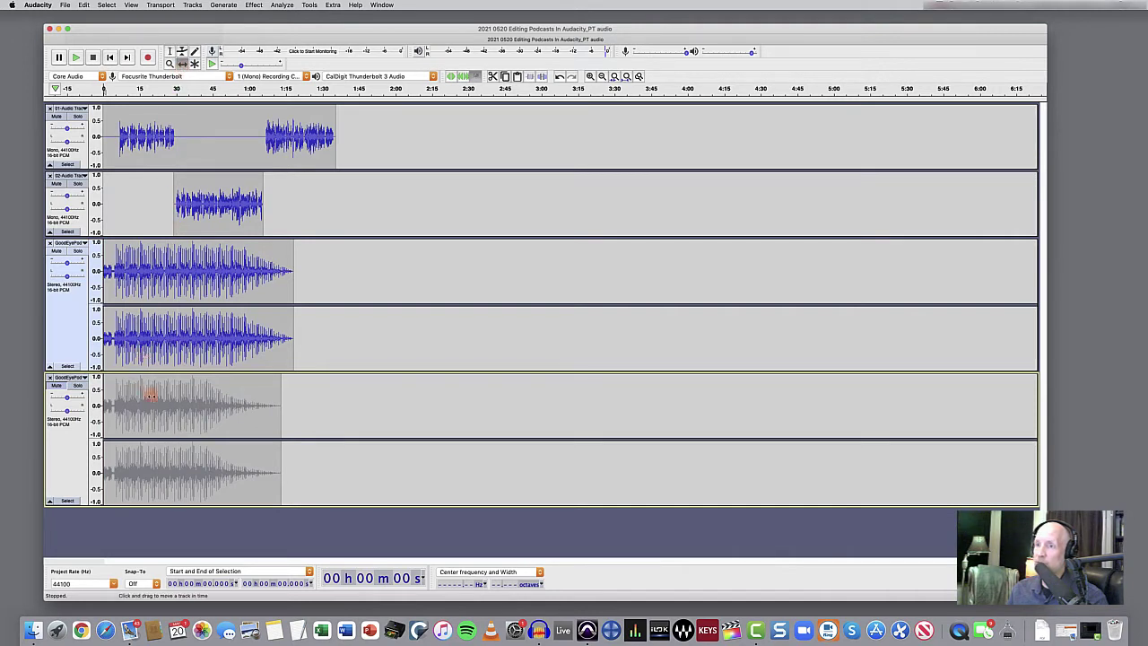
drag(153, 398, 301, 392)
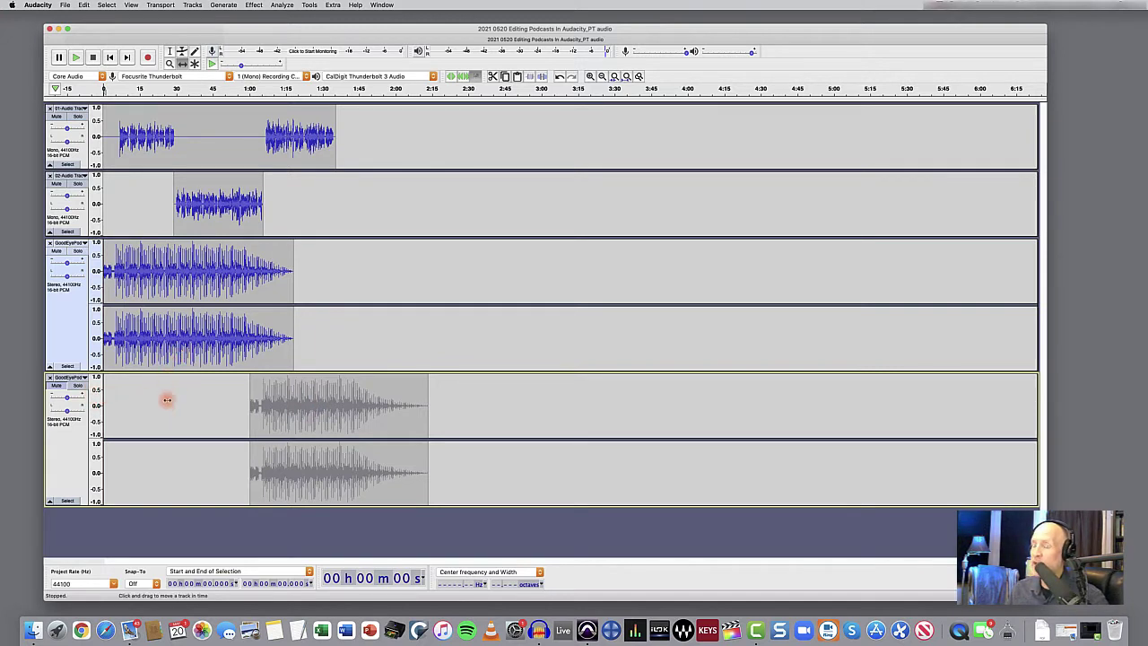
drag(288, 402, 577, 305)
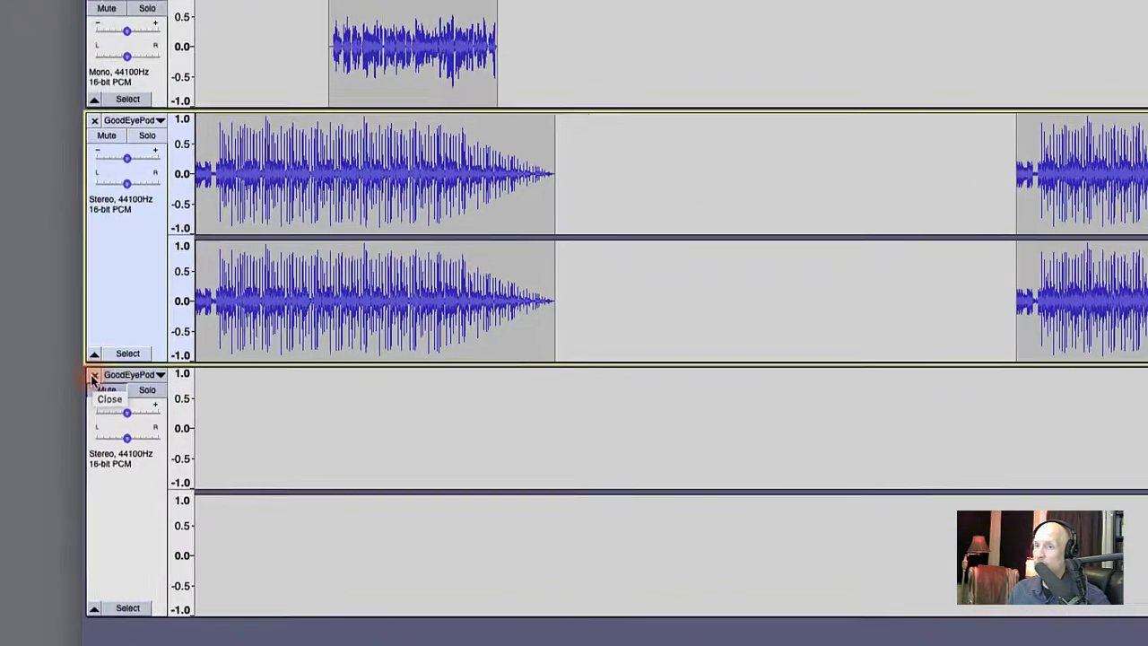
click(100, 376)
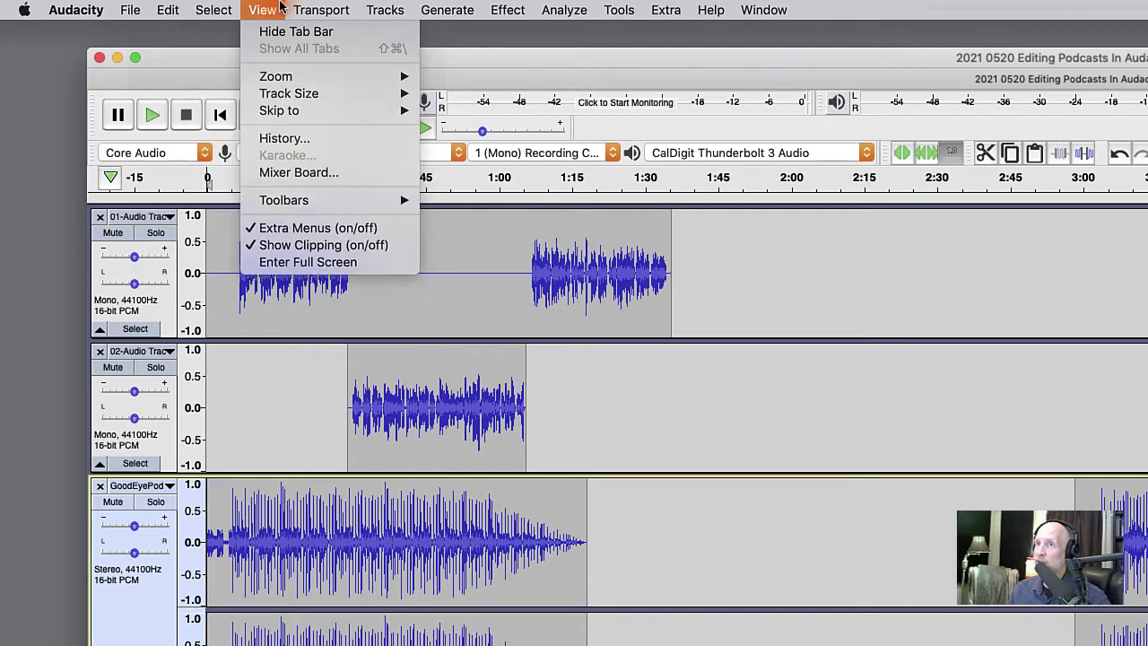
Fit all tracks to the window height and the whole project to the window width
mouse_move(260, 12)
mouse_move(296, 93)
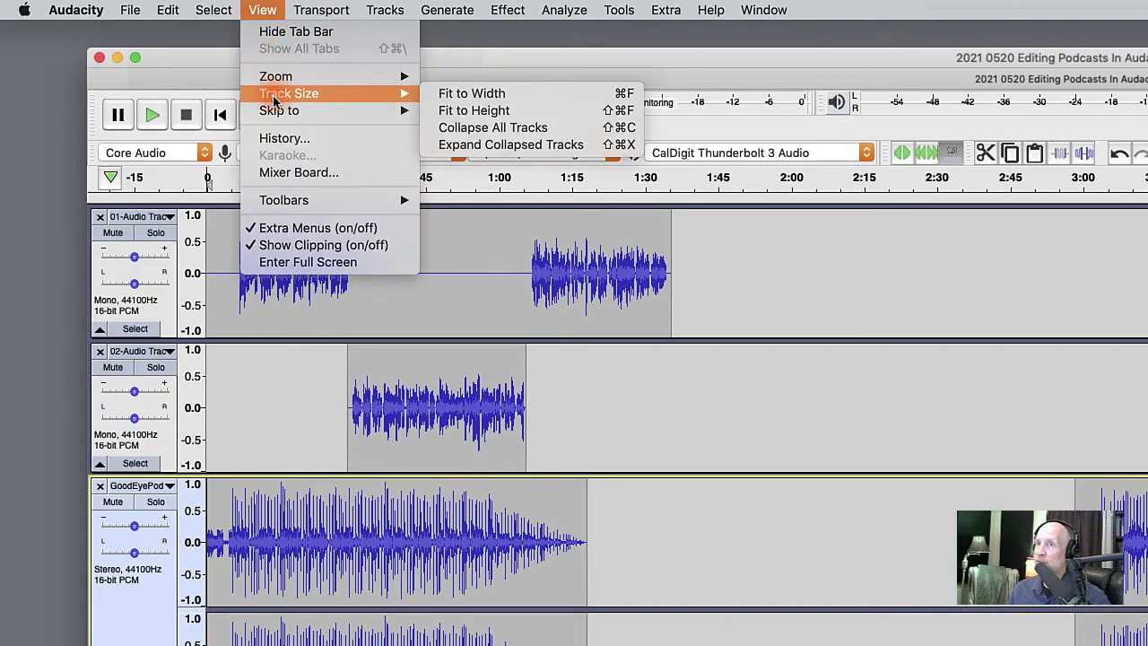
click(513, 112)
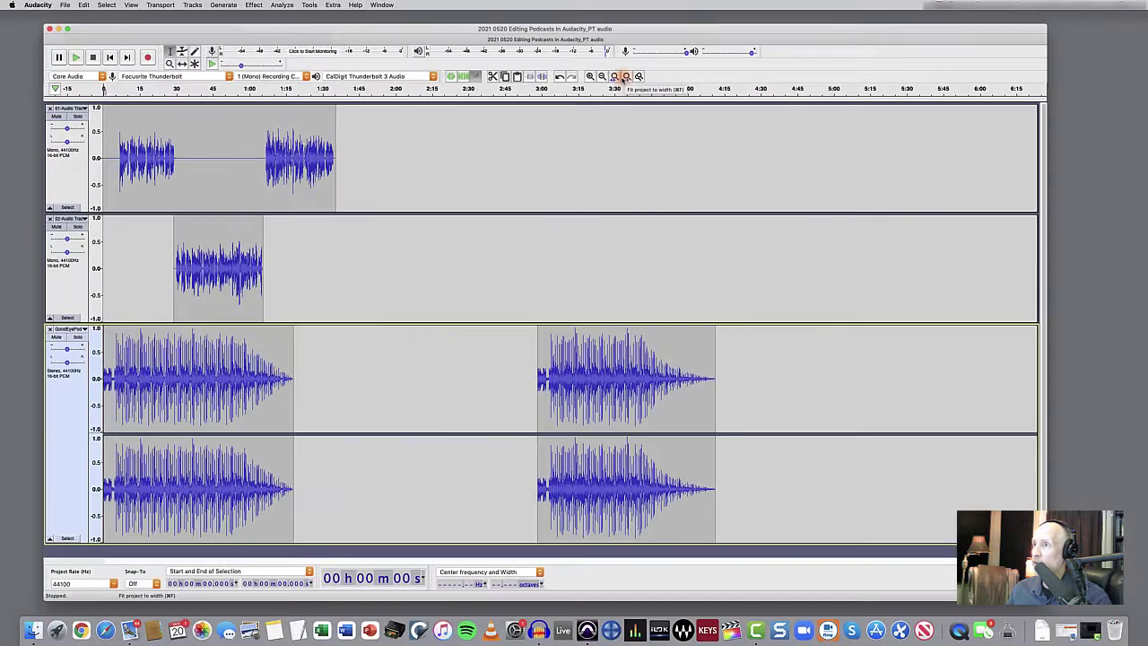
click(625, 77)
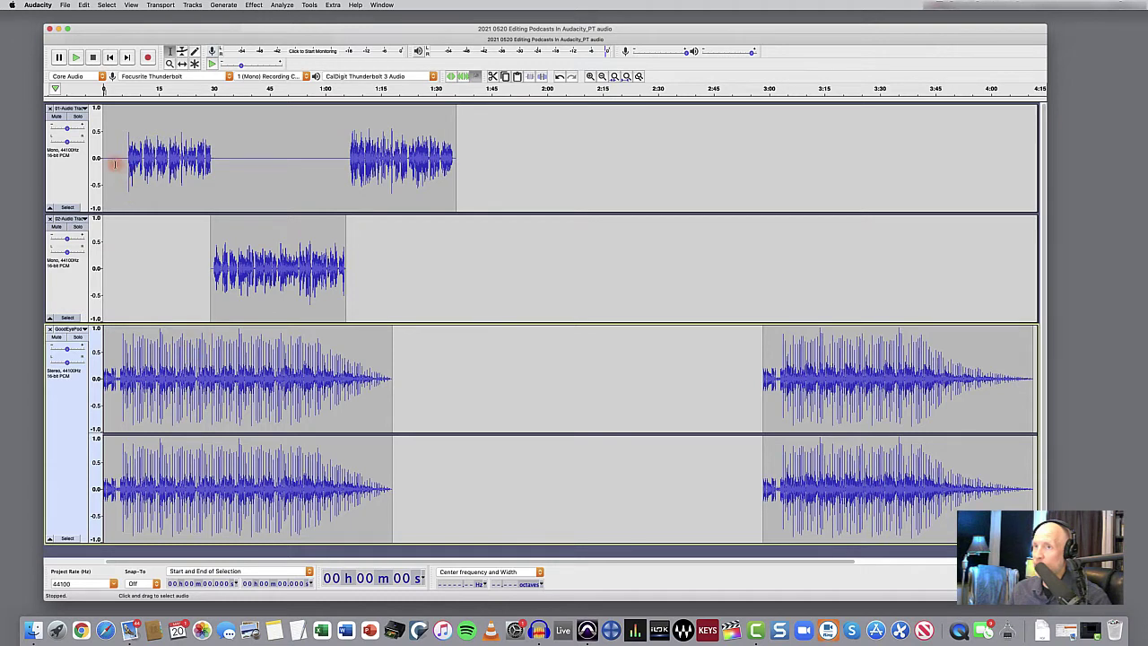
Audition the intro music under the host's opening dialogue, starting at about 0:07
drag(226, 251, 284, 251)
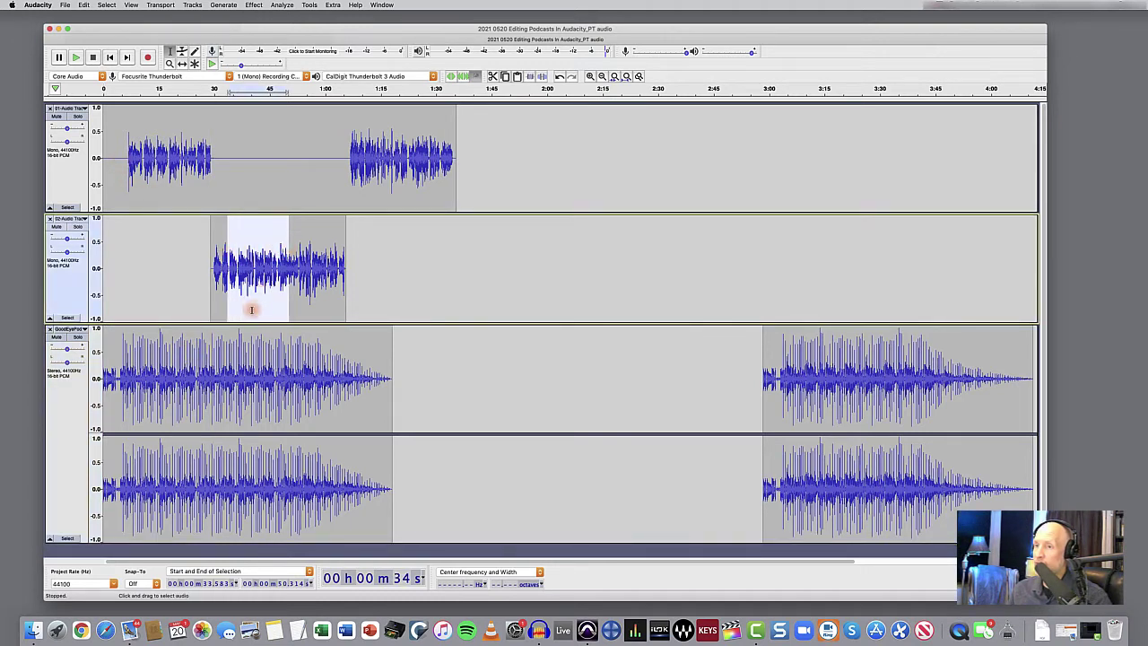
drag(176, 357, 328, 377)
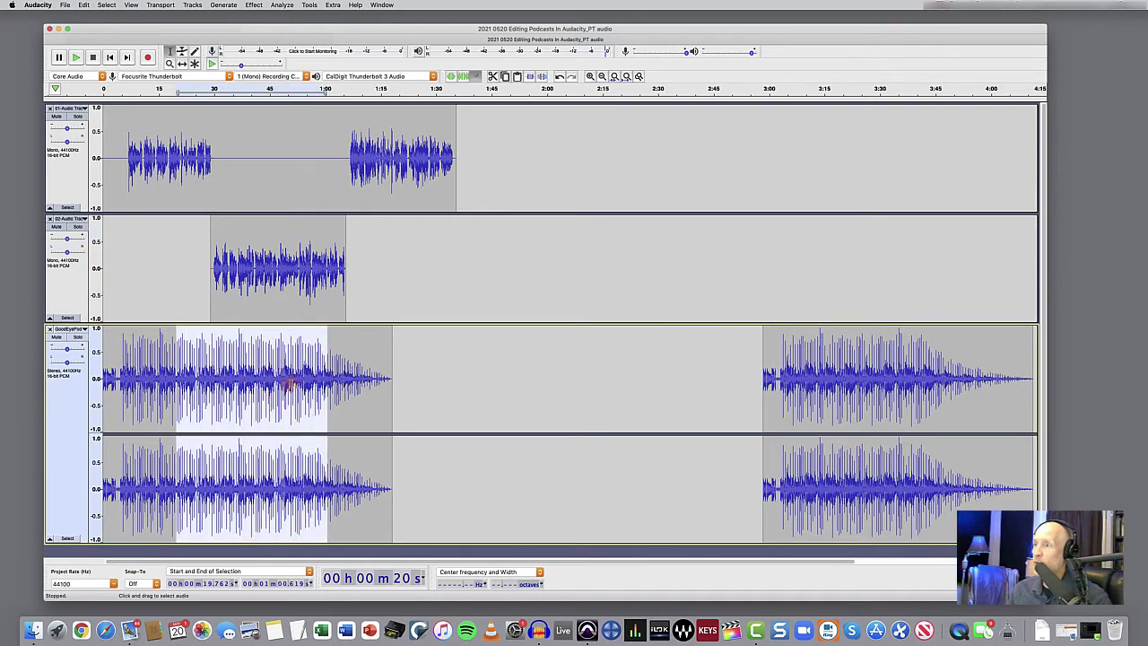
click(286, 384)
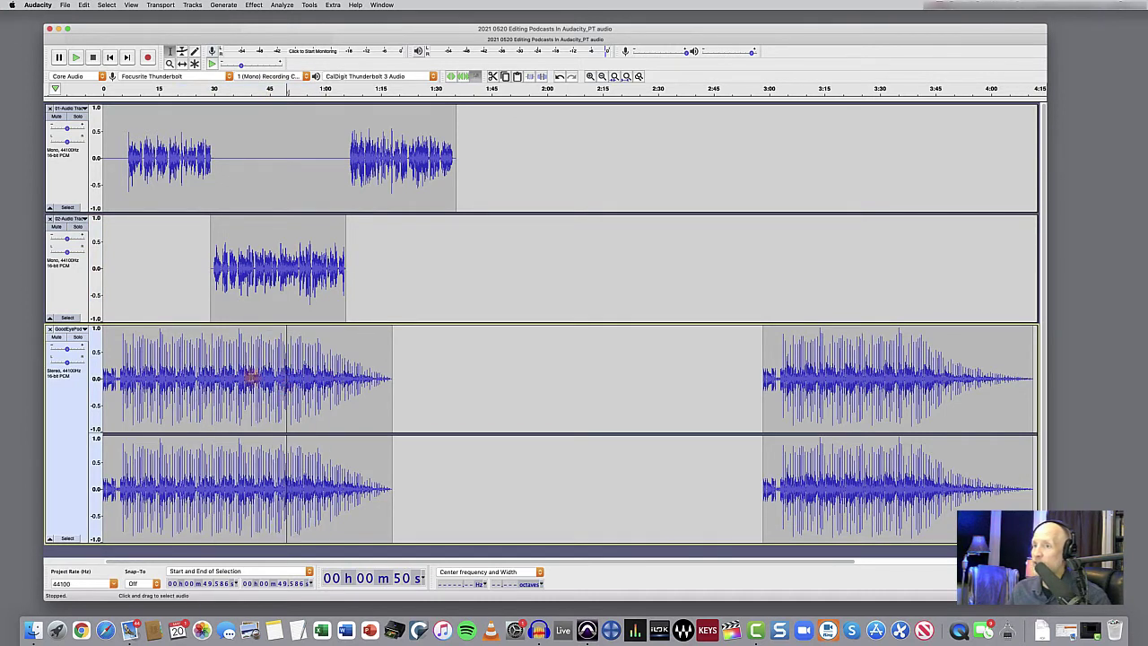
click(130, 348)
key(space)
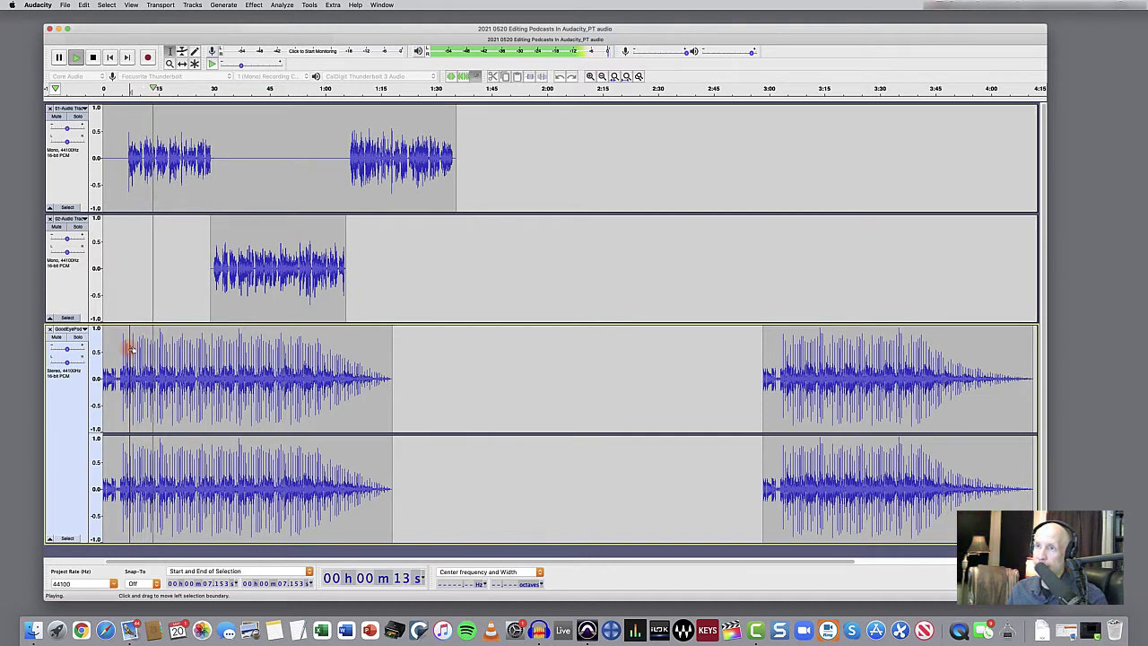
key(space)
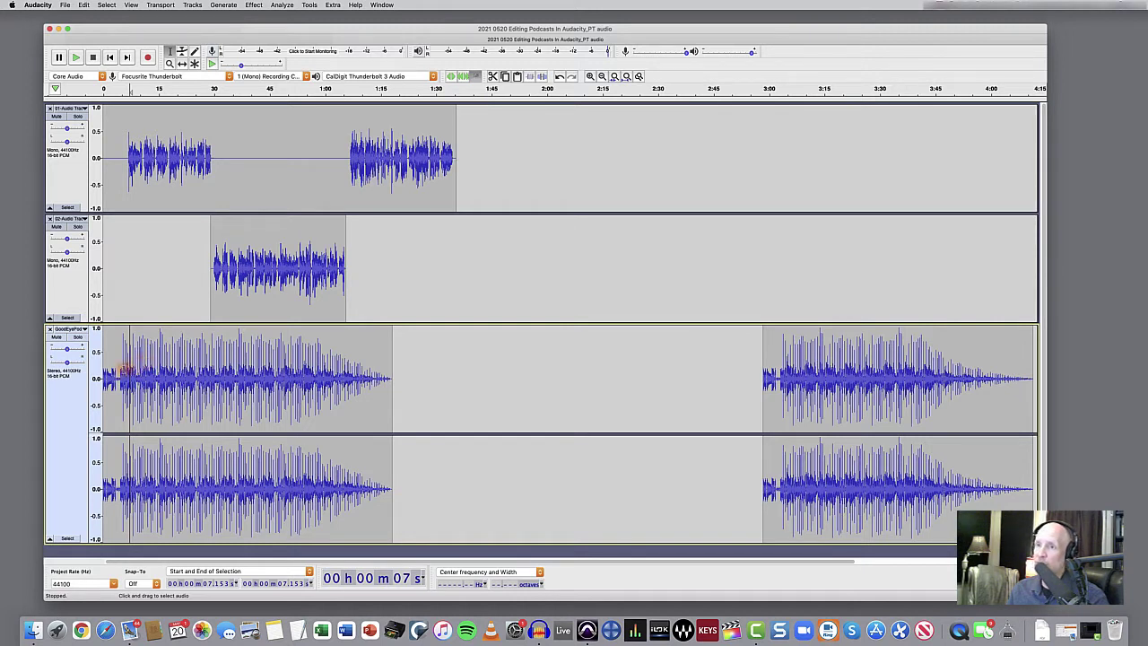
Delete the intro music from about 0:14.5 through the end of its clip
drag(123, 366, 159, 366)
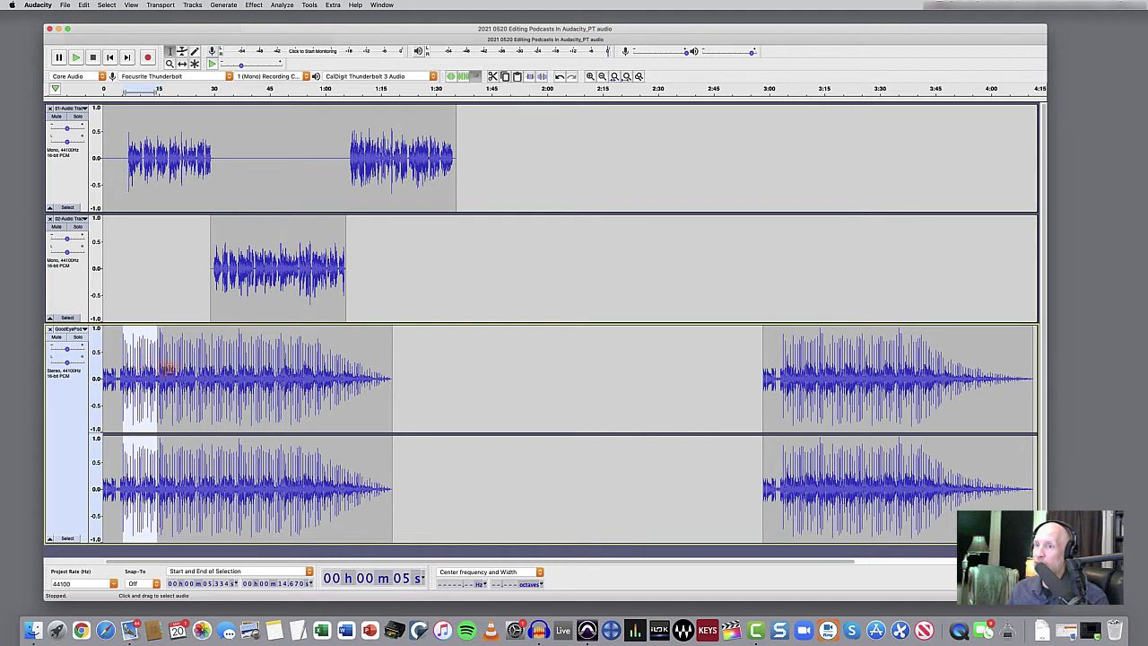
click(161, 369)
drag(157, 368, 397, 376)
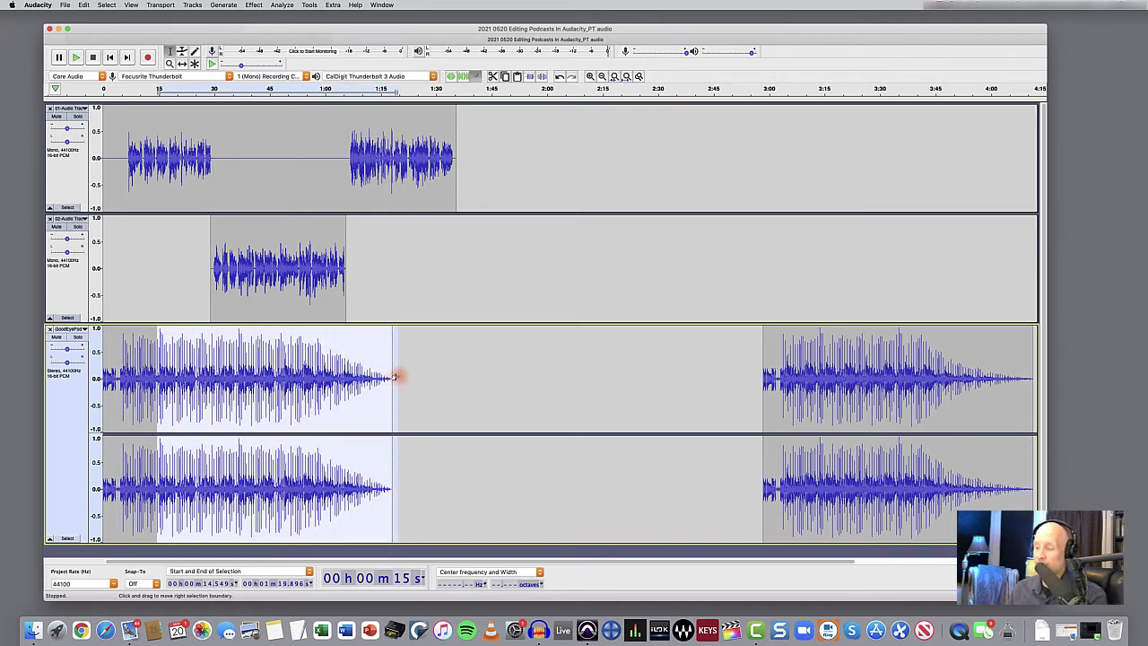
key(BackSpace)
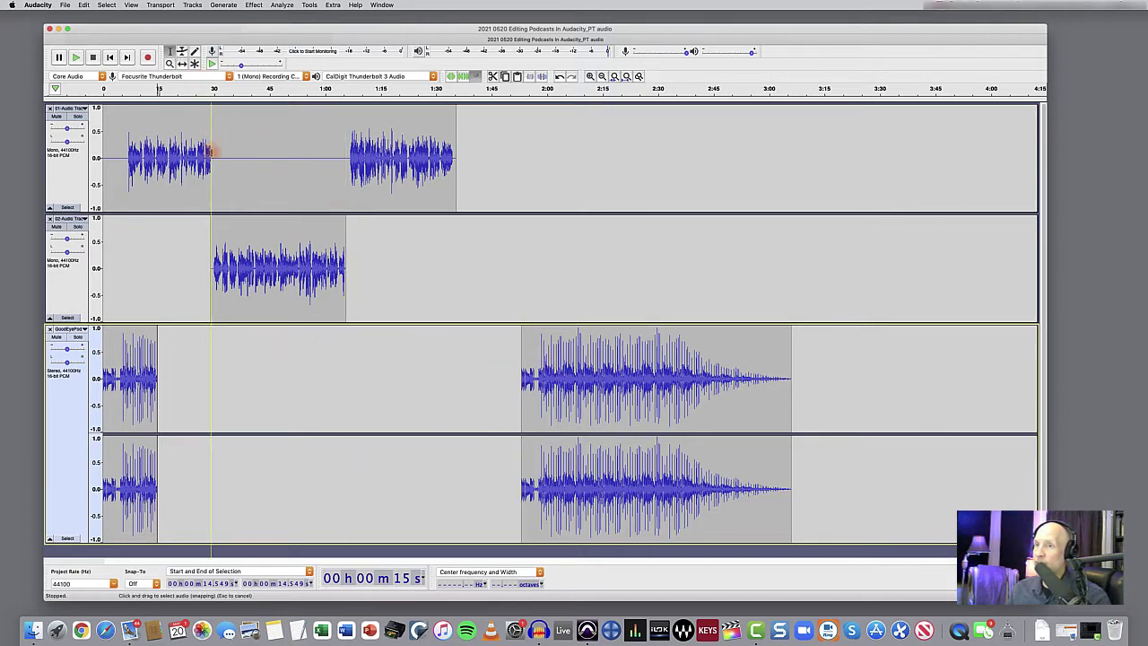
Time-shift the outro music clip earlier so it starts at about 1:31, and mark its opening phrase before the beat
drag(255, 238, 303, 245)
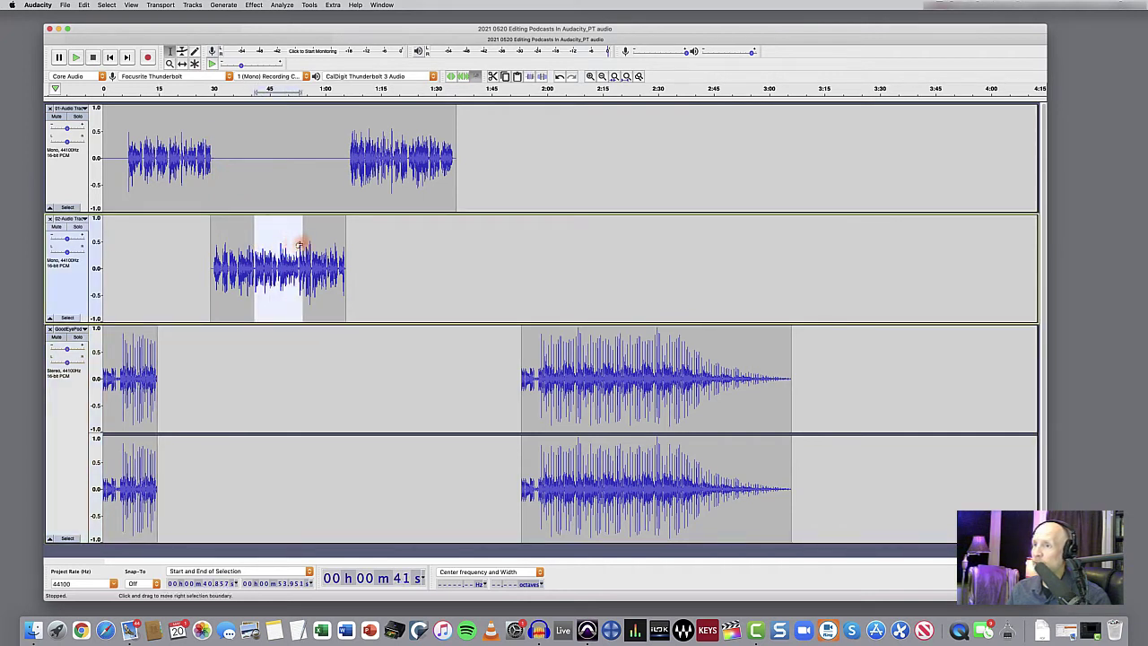
click(342, 154)
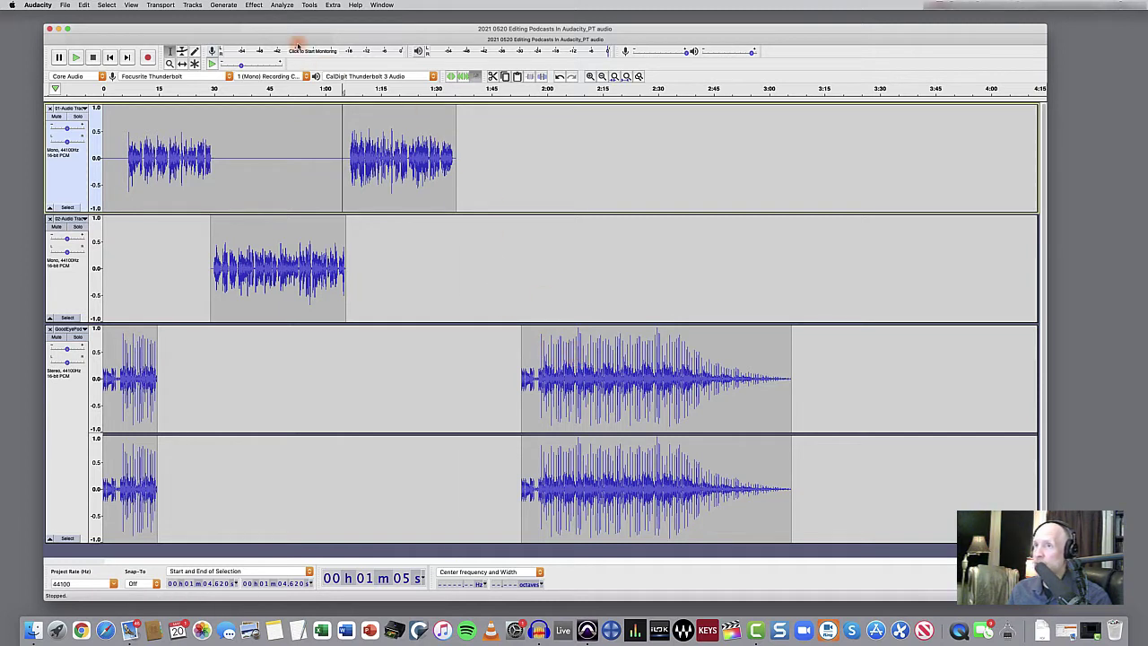
click(182, 64)
drag(645, 378, 563, 379)
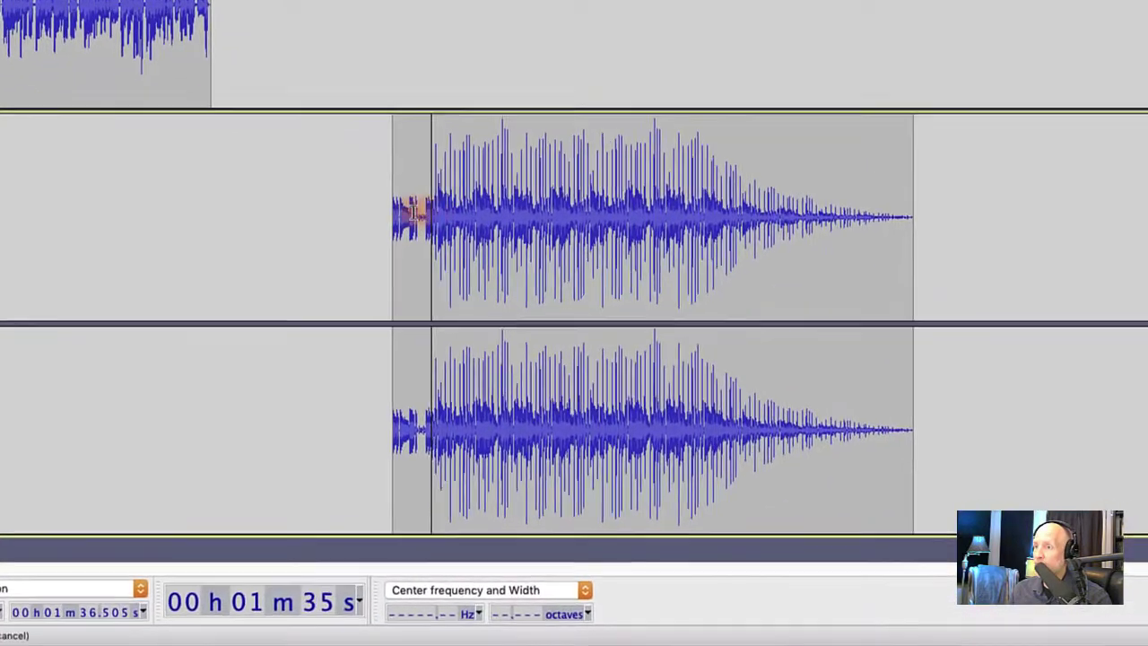
drag(411, 211, 370, 187)
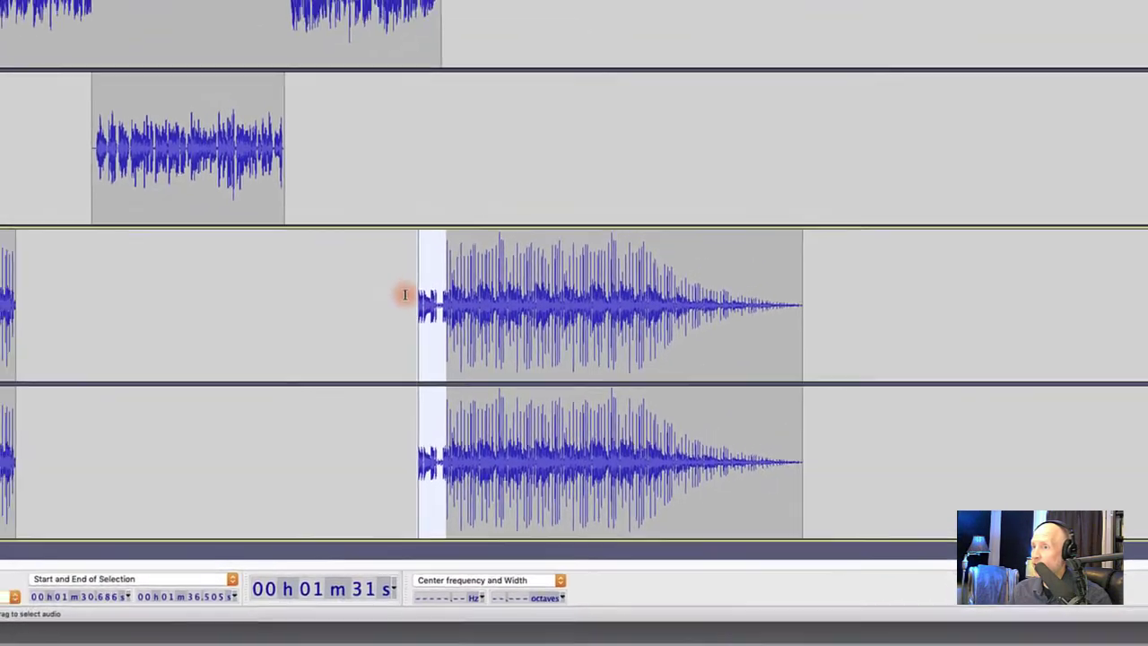
click(405, 296)
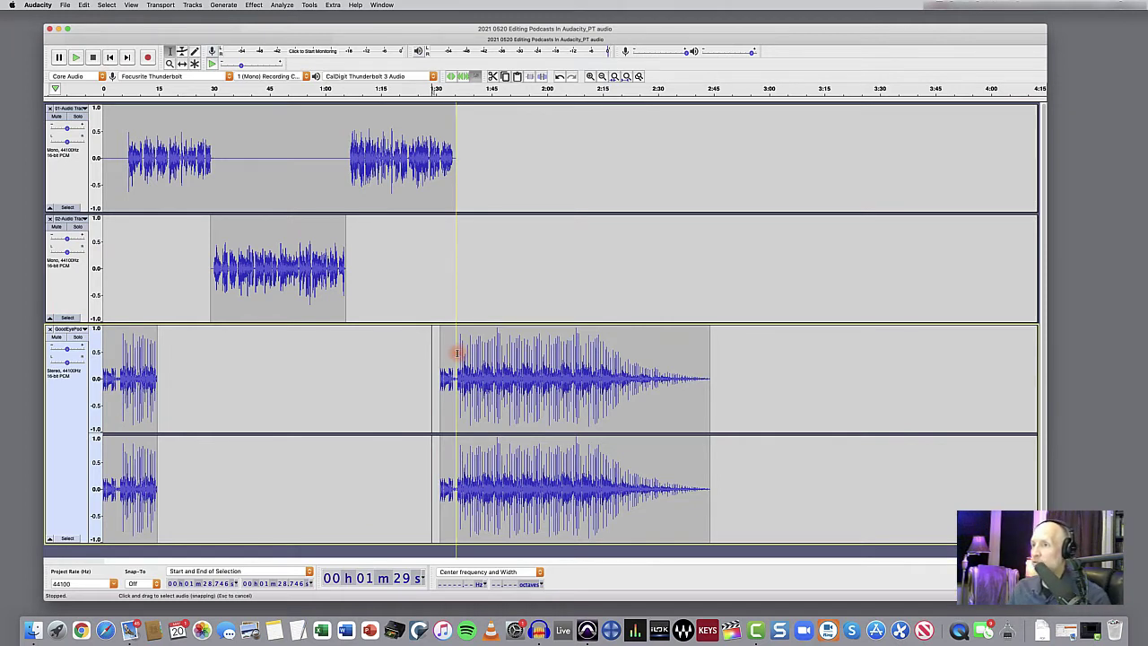
Time-shift the outro music clip to start at about 1:30, its pickup meeting the end of the host's dialogue, and play from about 1:29
click(182, 63)
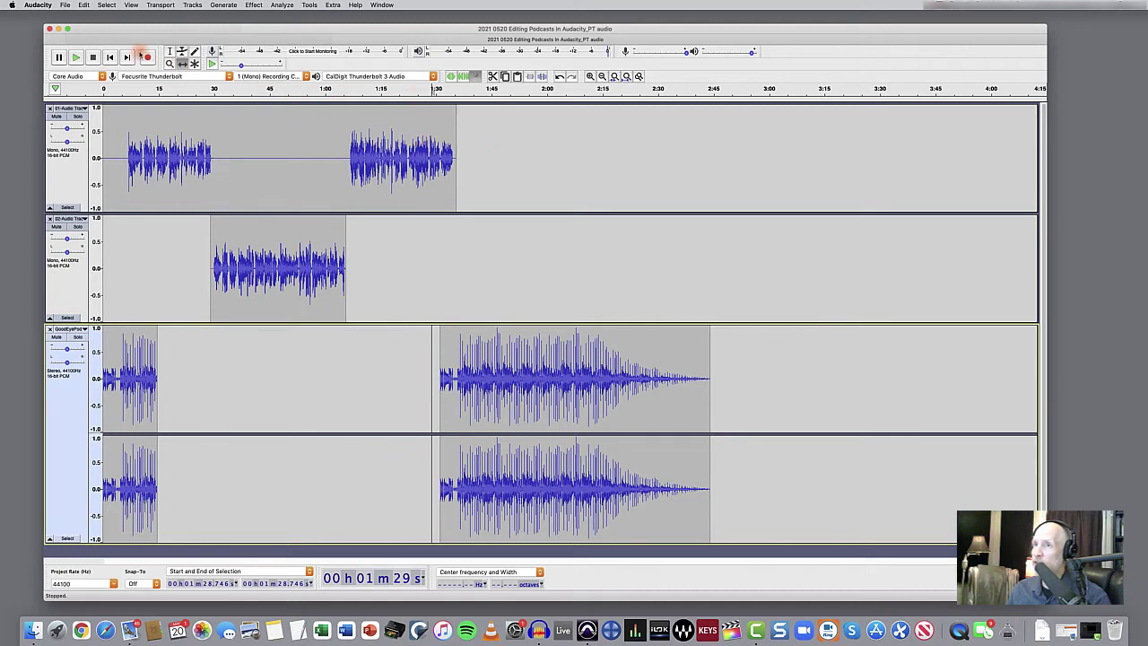
click(170, 52)
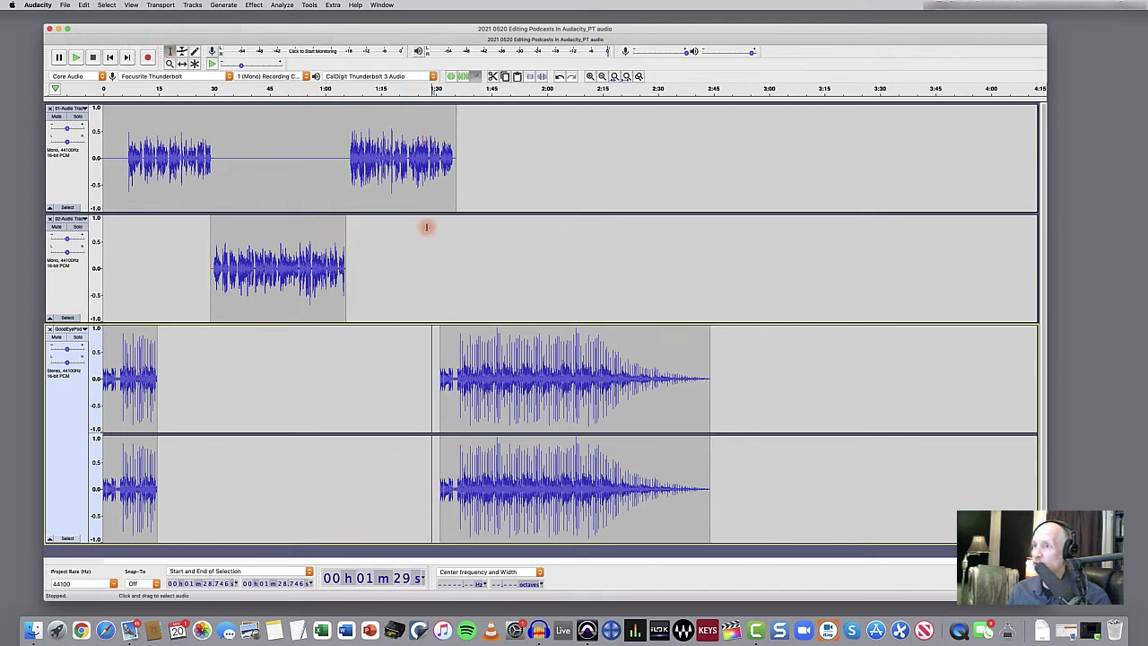
click(455, 229)
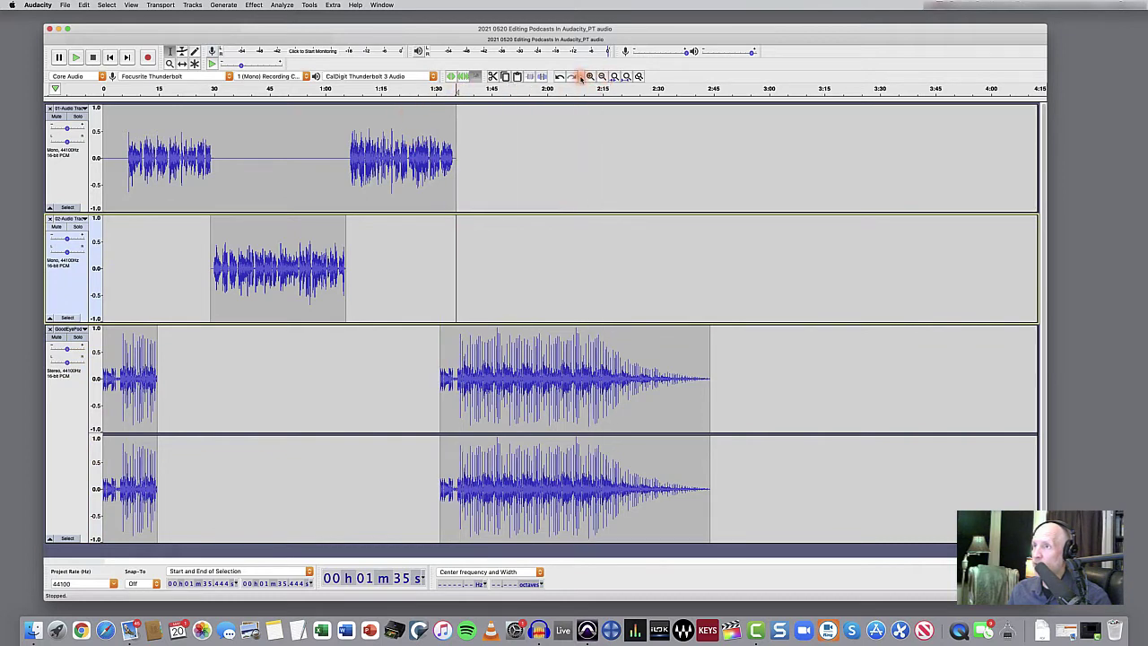
click(589, 76)
click(590, 77)
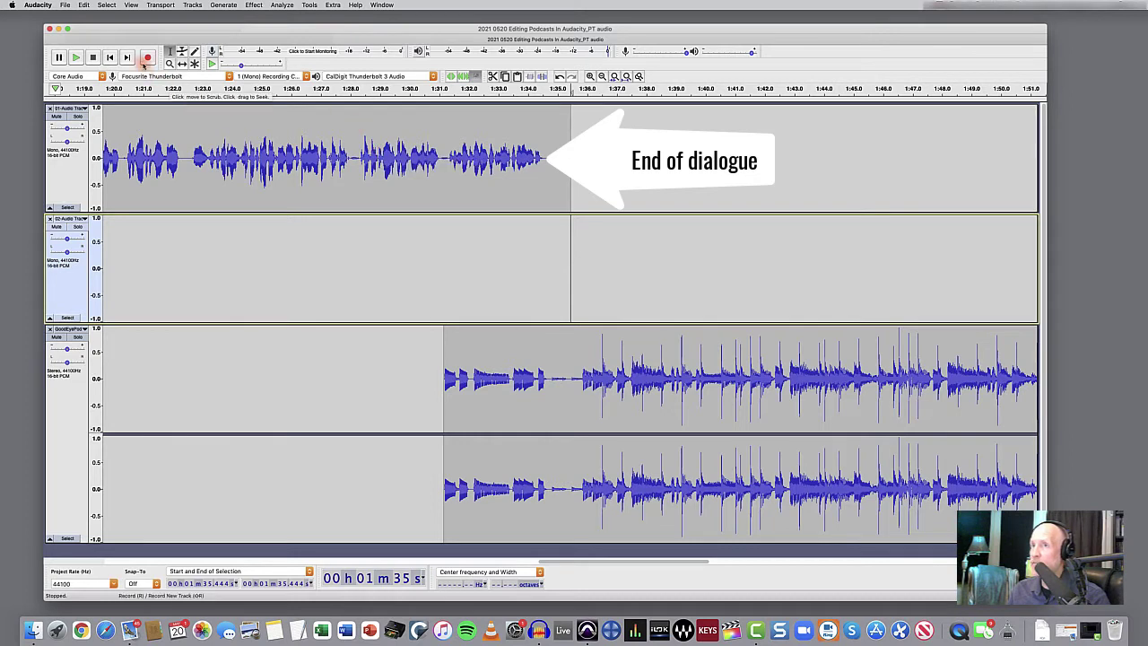
click(182, 65)
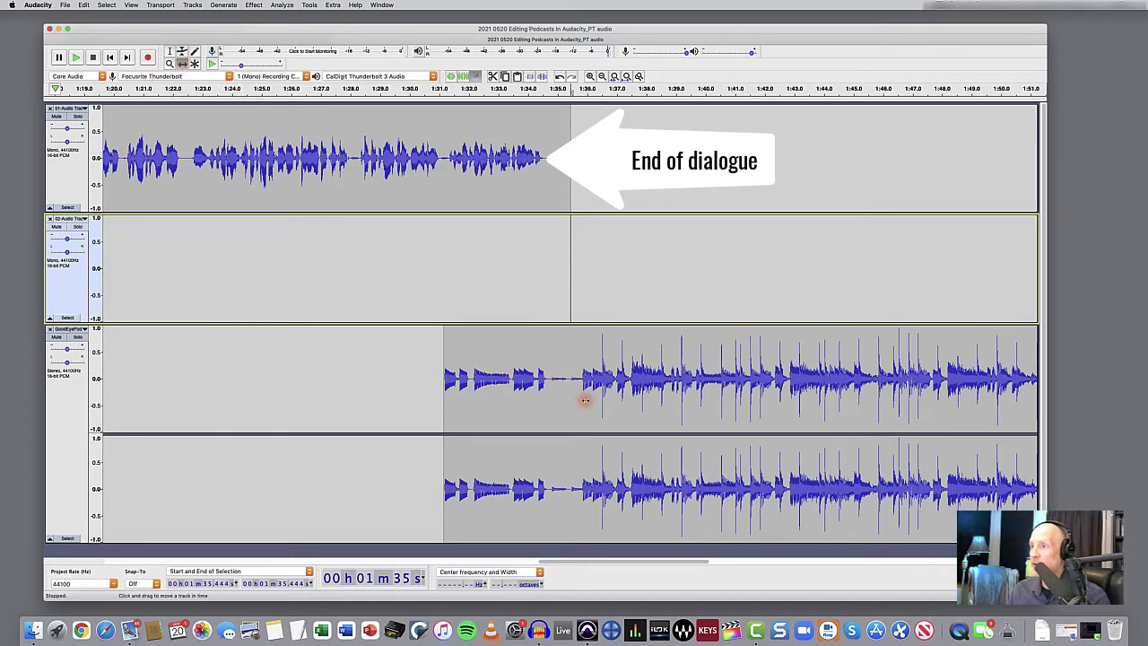
drag(584, 399, 544, 398)
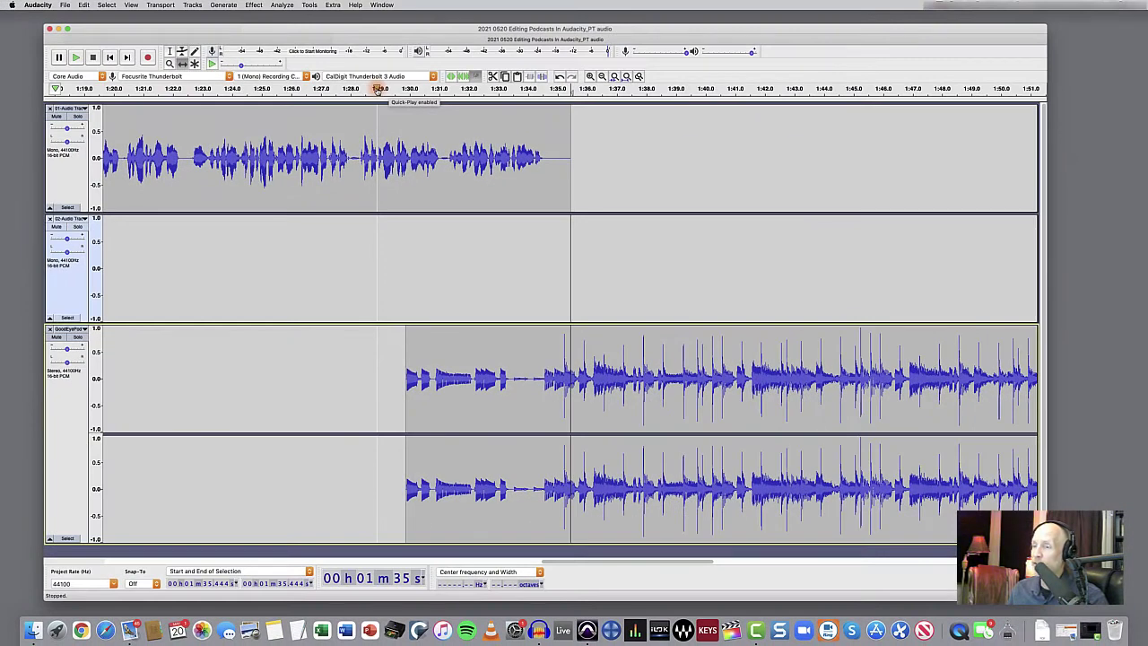
click(379, 90)
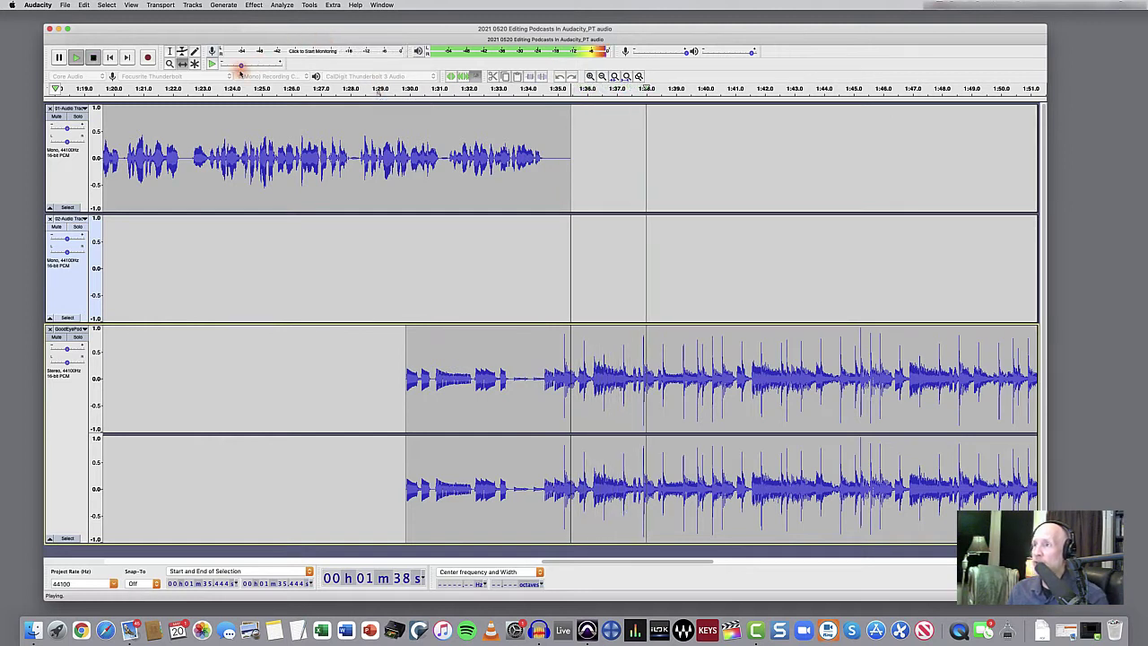
key(space)
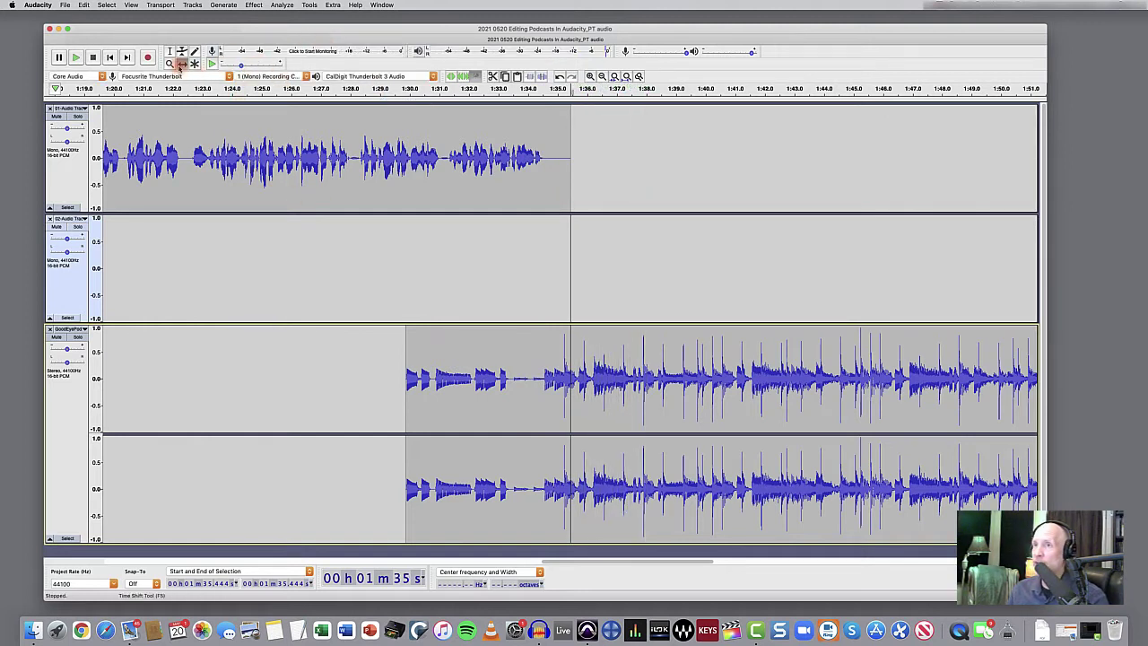
Mark the outro music's downbeat at about 1:36.2 and time-shift the clip to align that beat with the end of the host's dialogue
click(182, 63)
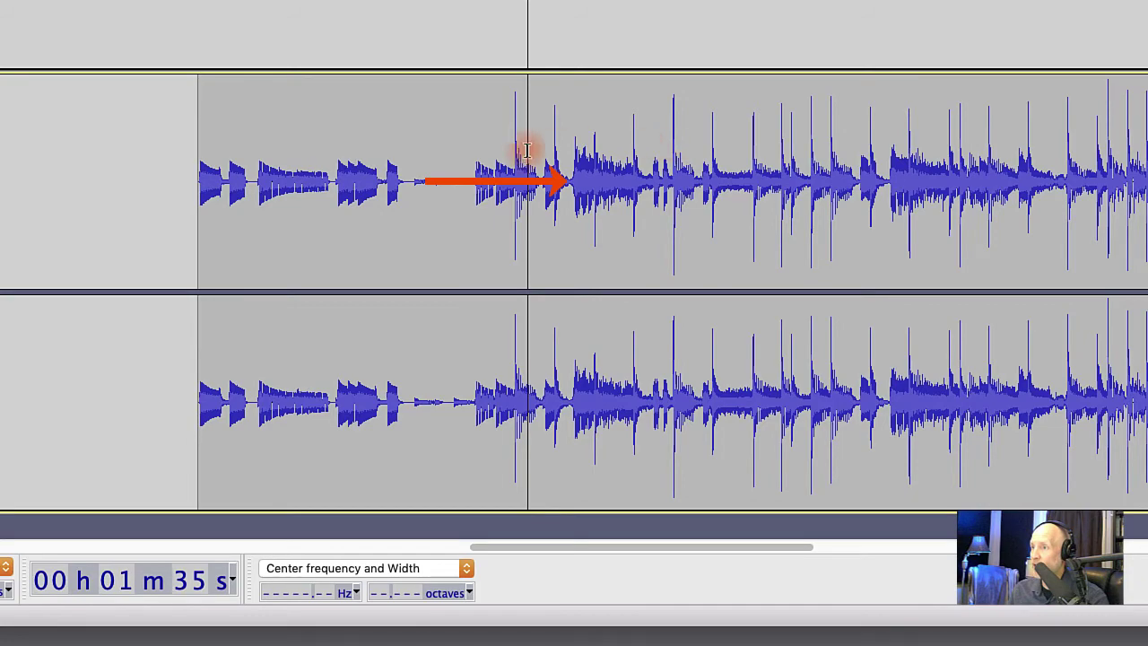
click(576, 144)
drag(585, 144, 632, 142)
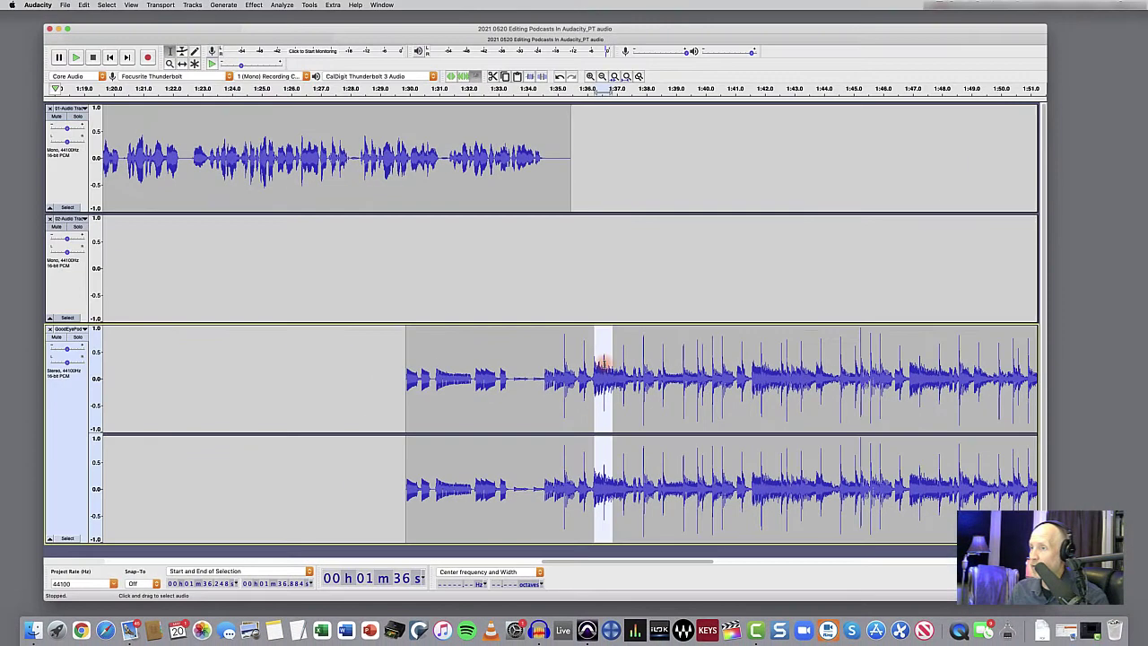
drag(592, 364, 623, 360)
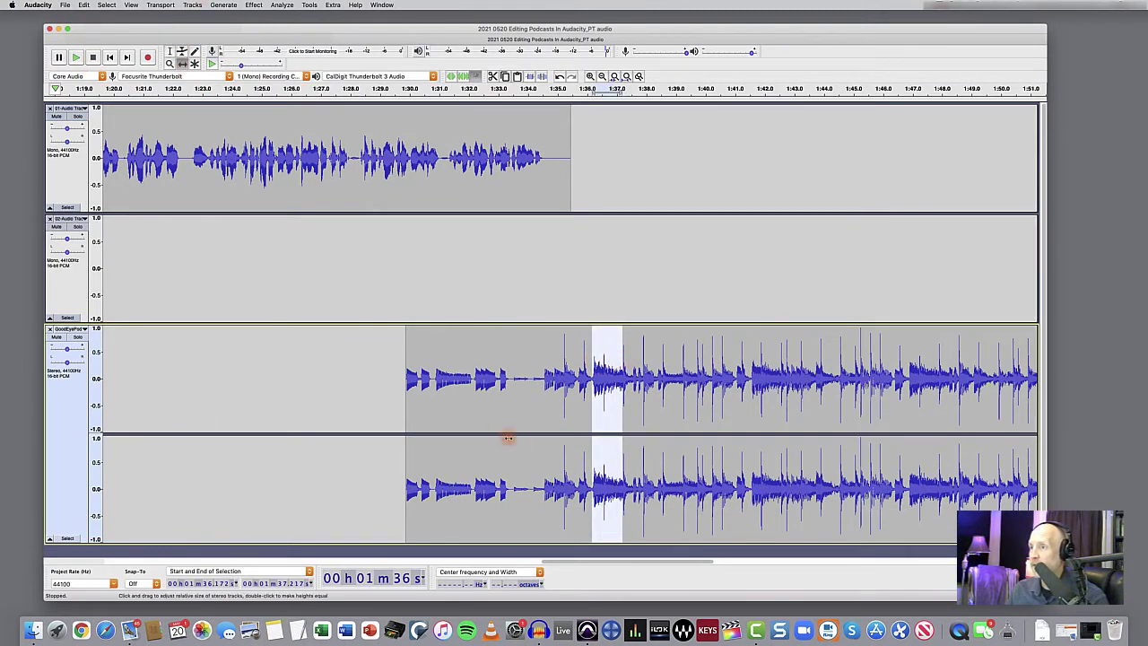
drag(554, 384, 506, 381)
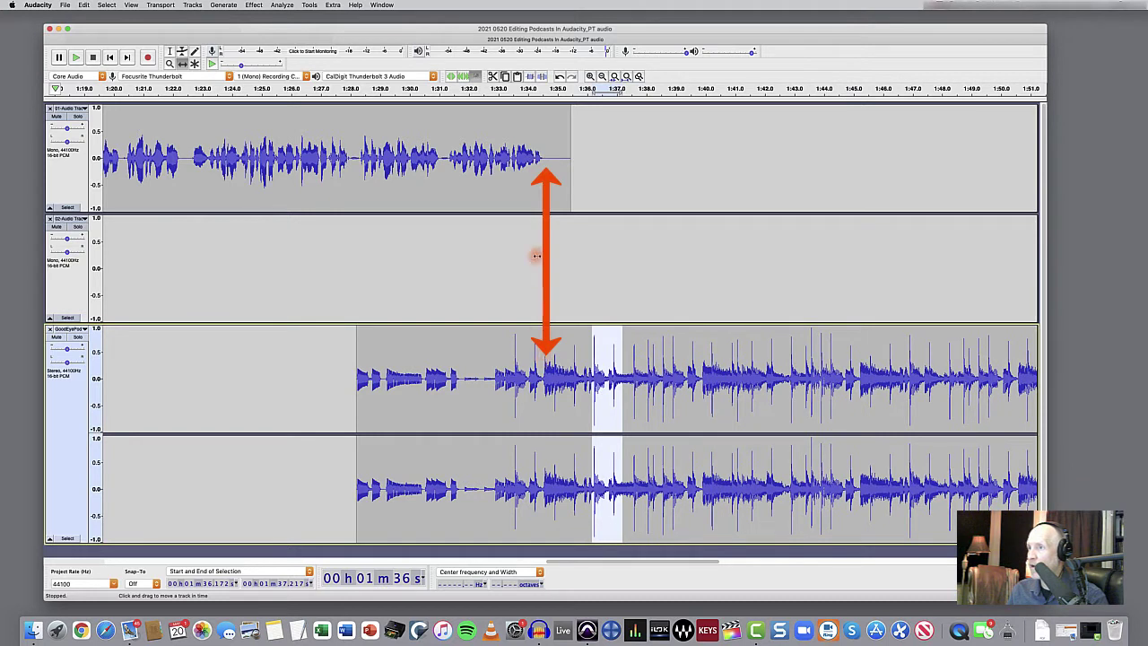
Check the alignment between the end of the host's last word and the outro music's downbeat with the Selection tool
click(167, 53)
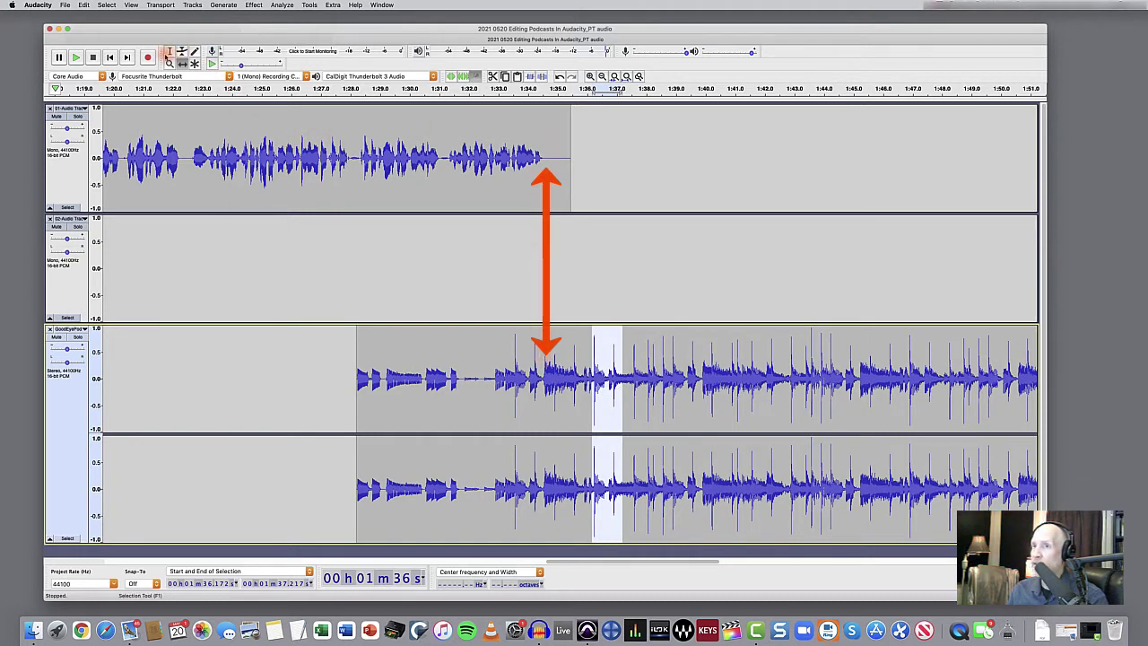
click(544, 234)
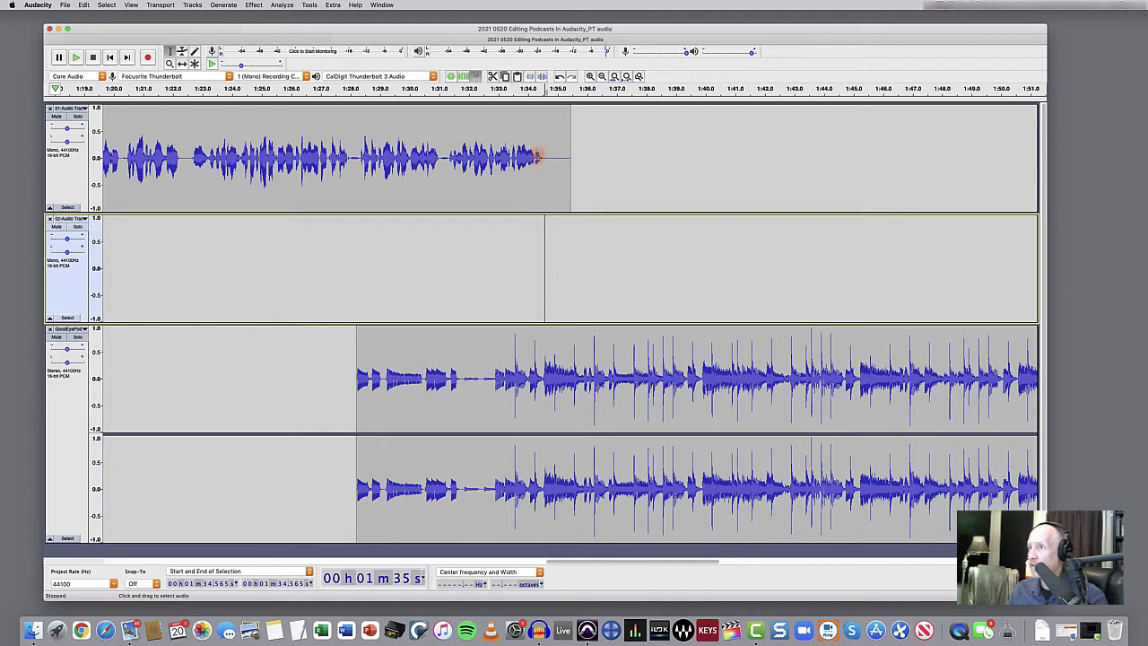
click(539, 154)
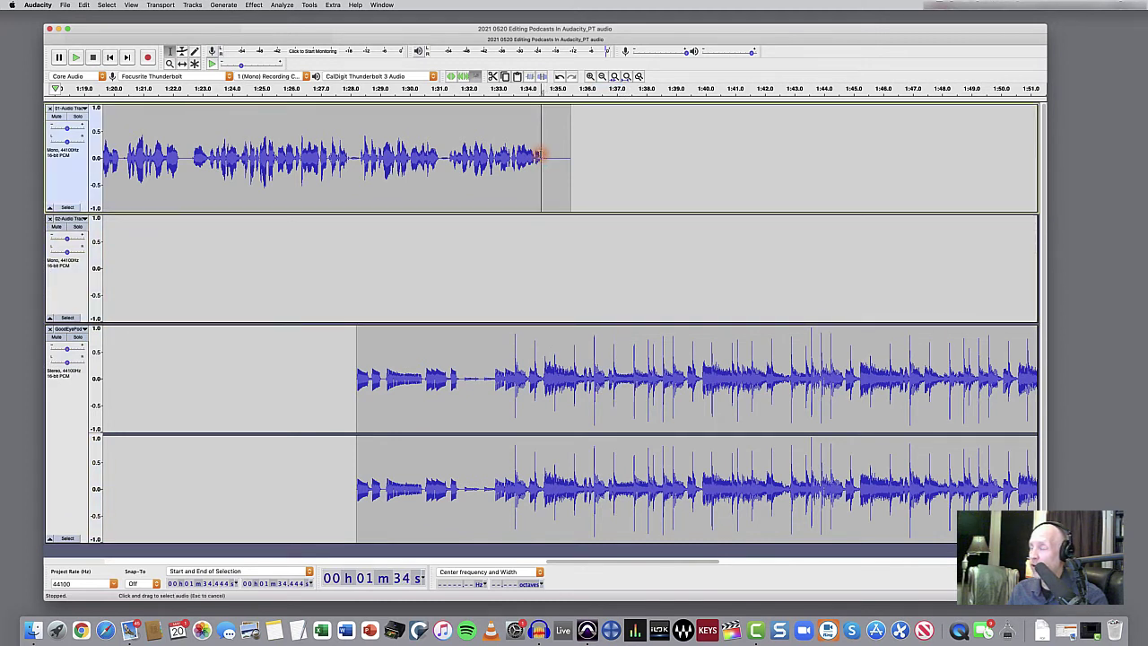
drag(539, 155, 580, 385)
click(543, 377)
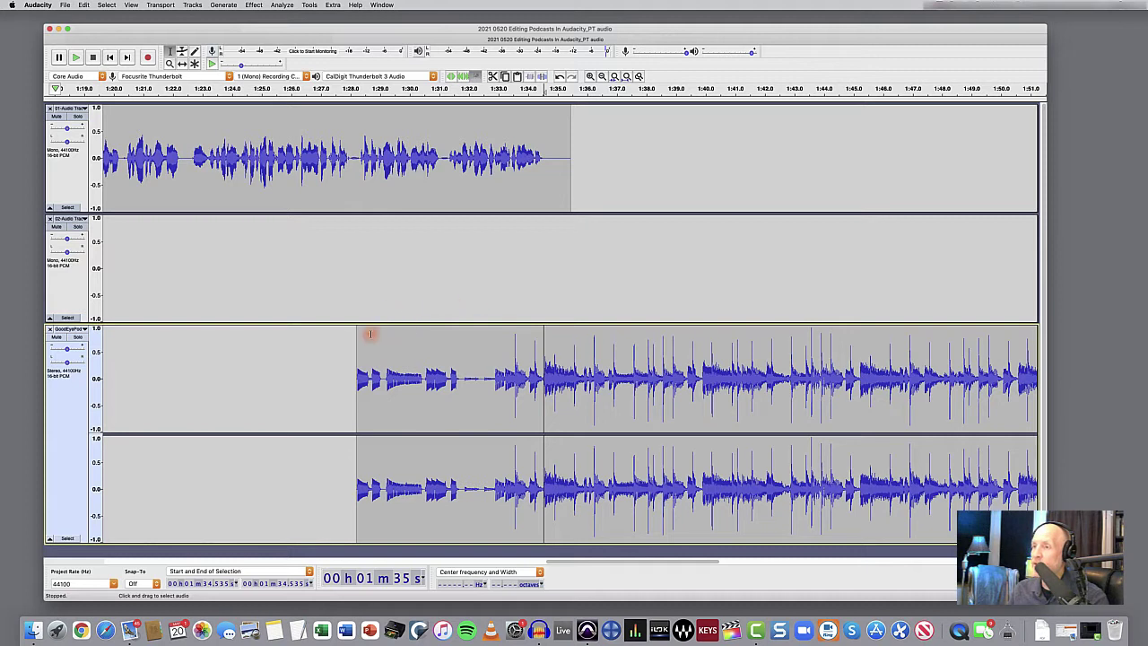
Play the transition into the outro music from about 1:27, and place the cursor in the music at about 1:34.3
click(330, 93)
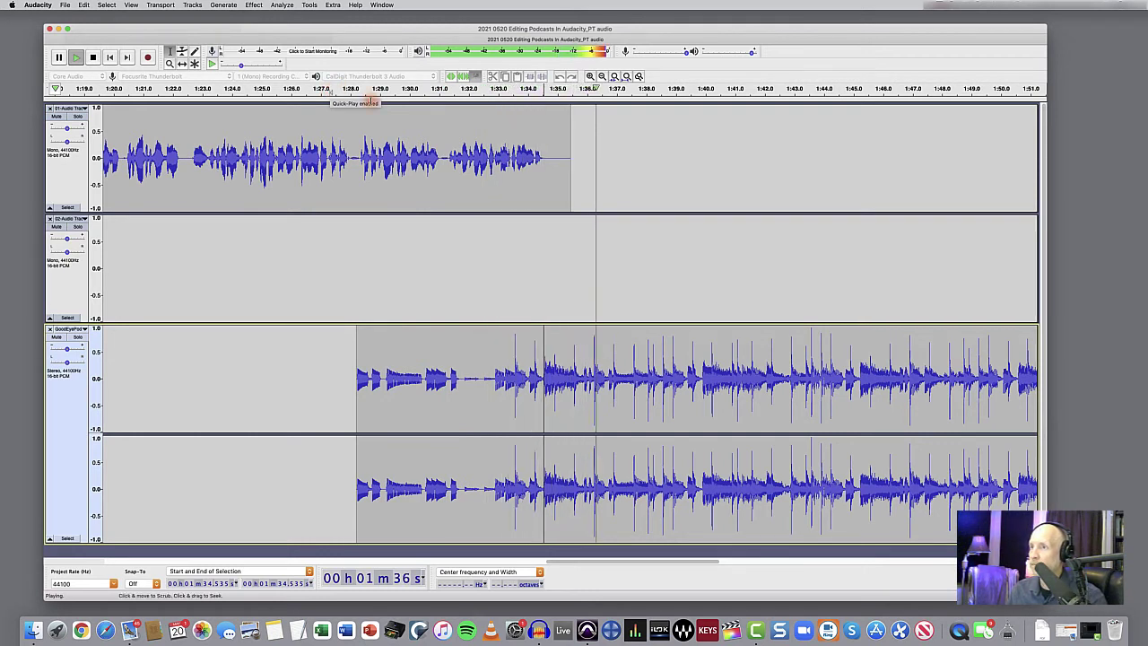
click(499, 139)
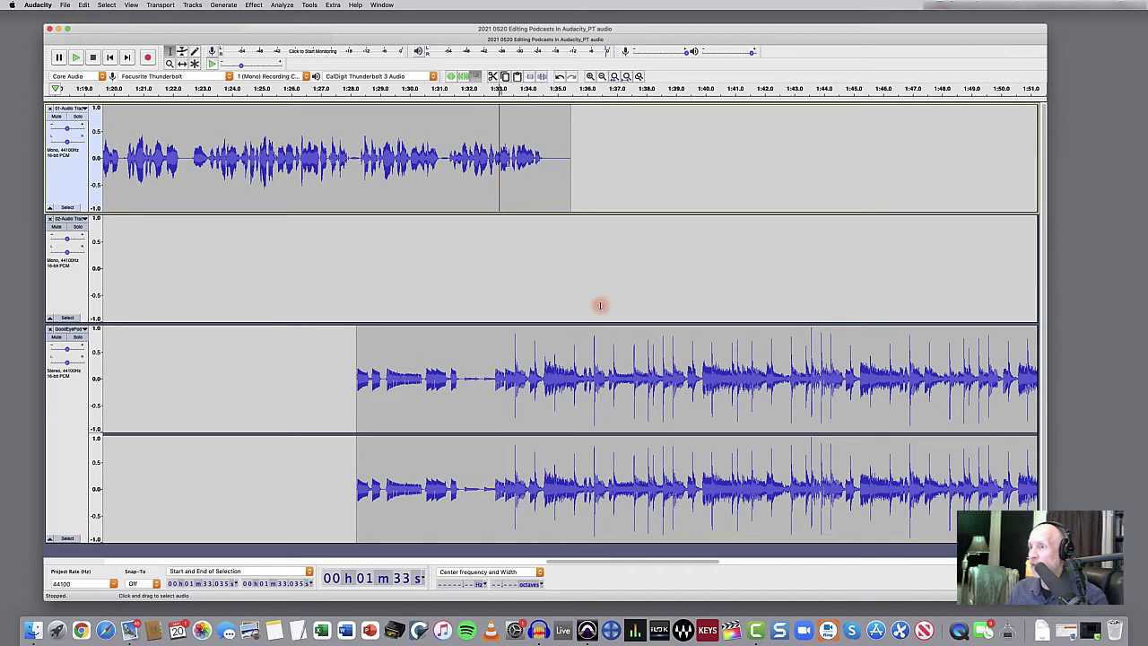
click(536, 354)
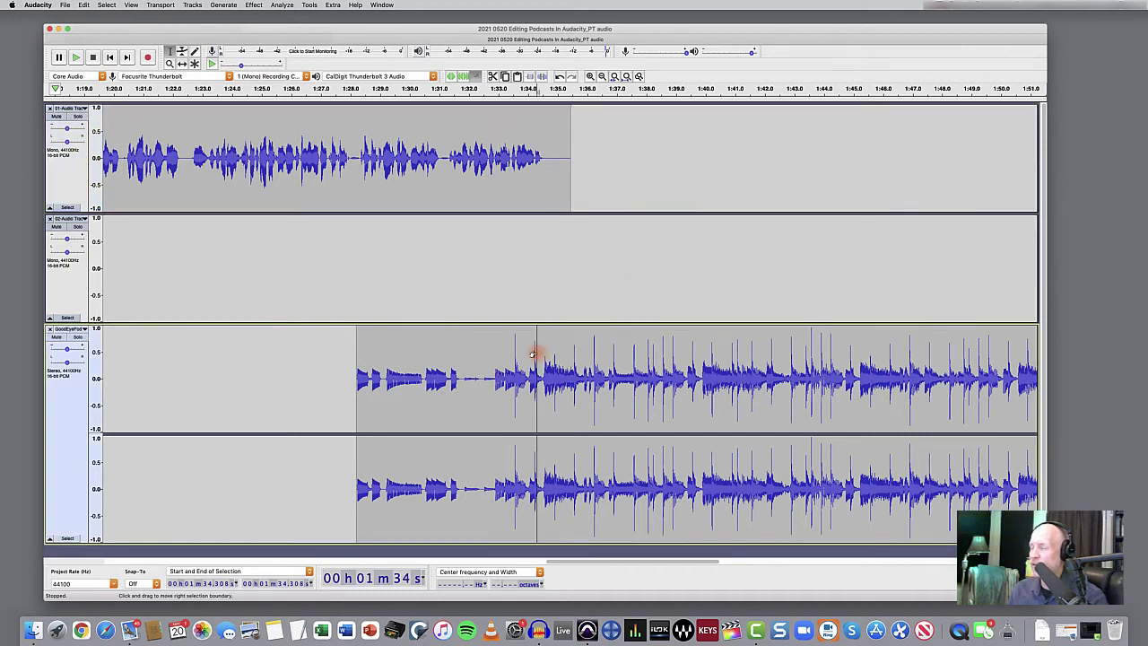
Play the outro music from about 1:34.3 and place the cursor just before the beat at about 1:42.8
key(space)
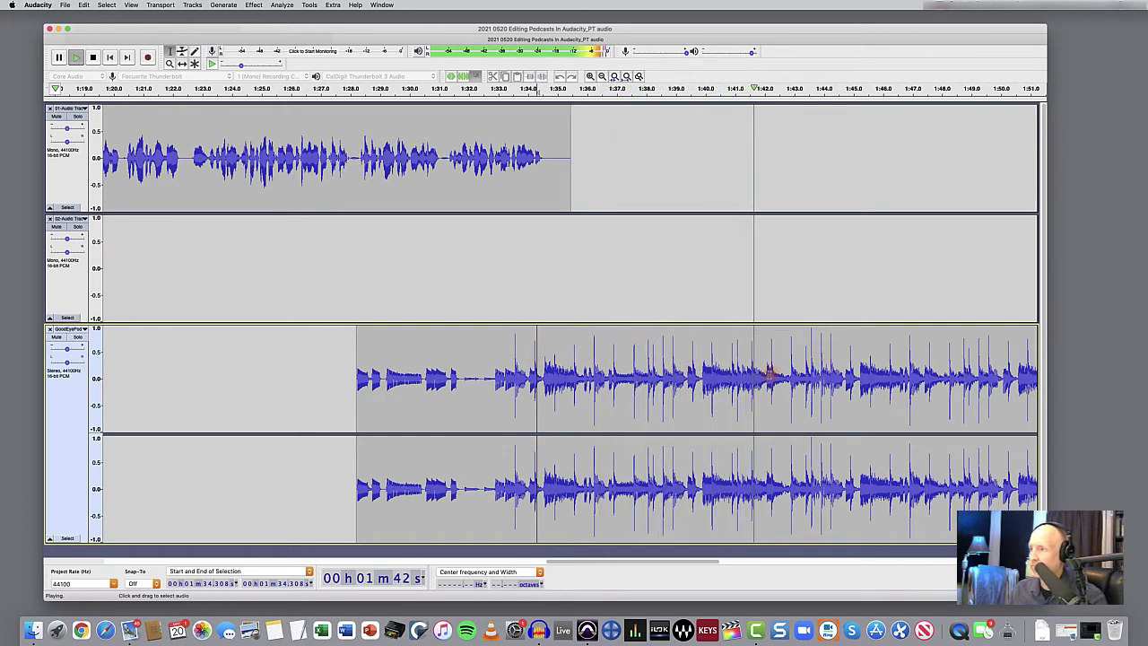
key(space)
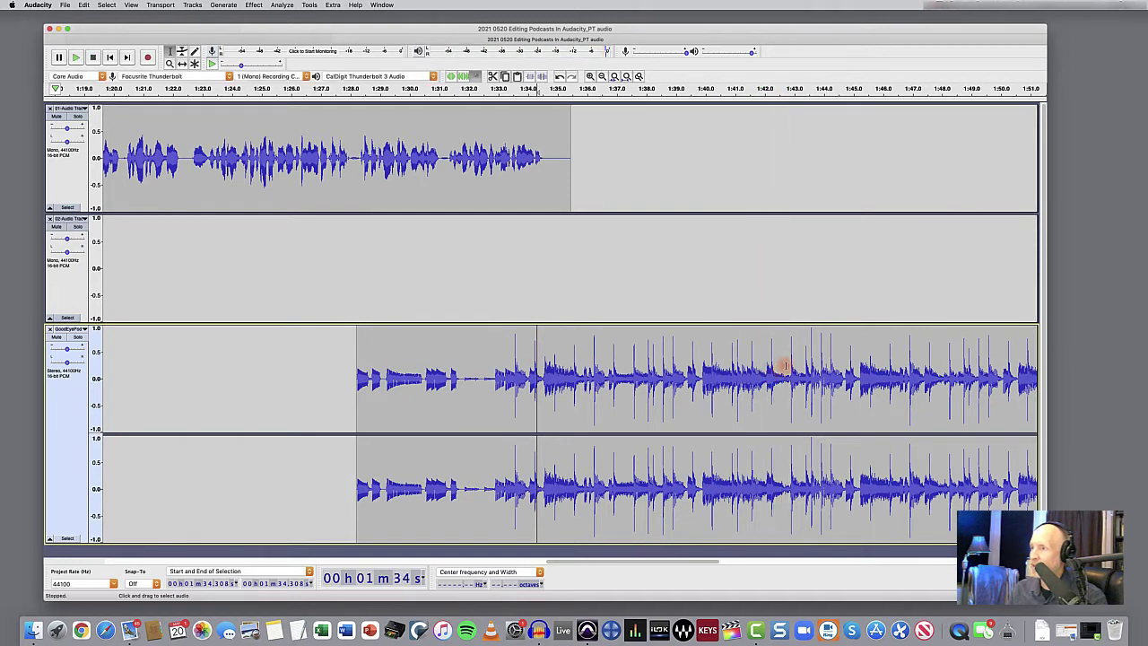
click(785, 365)
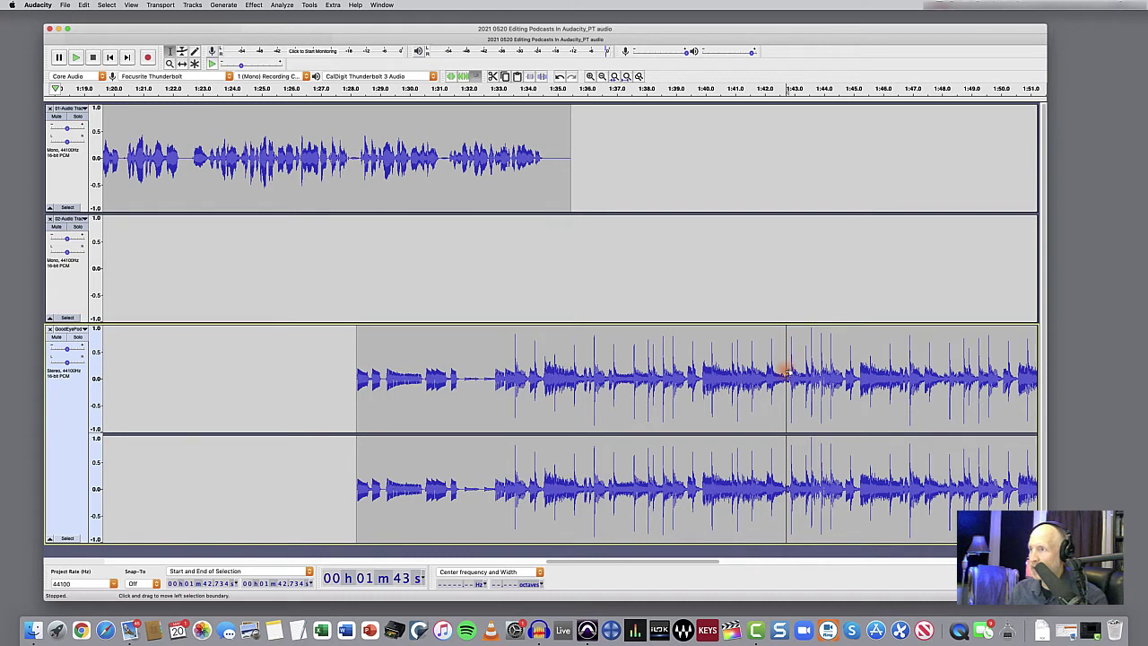
click(789, 395)
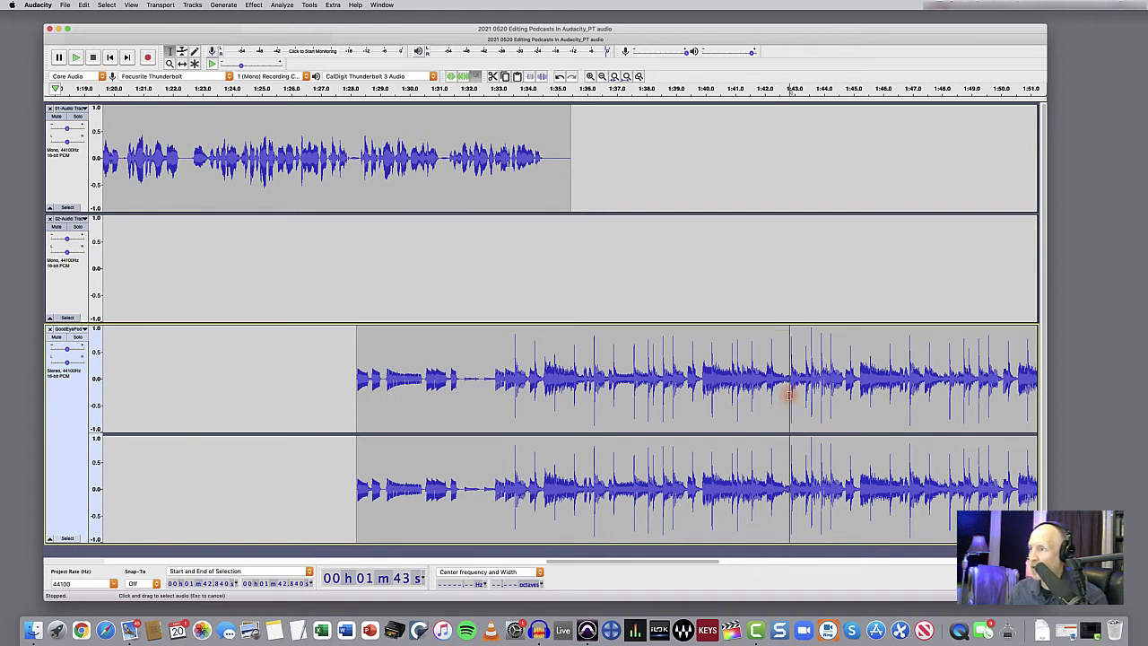
drag(789, 394, 834, 386)
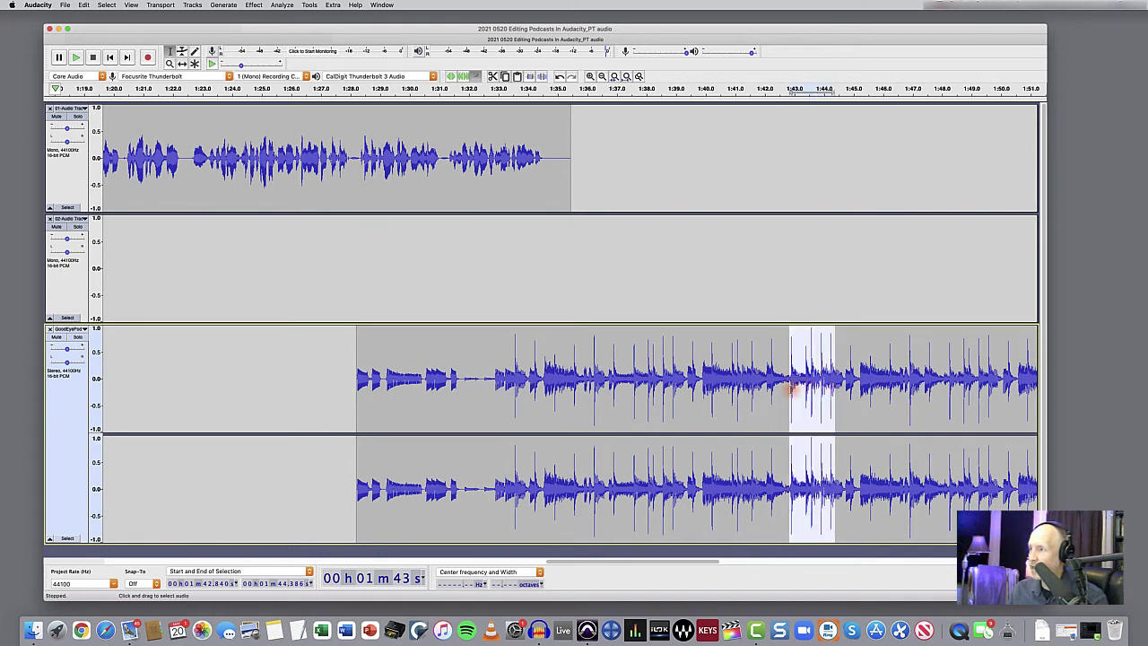
click(790, 391)
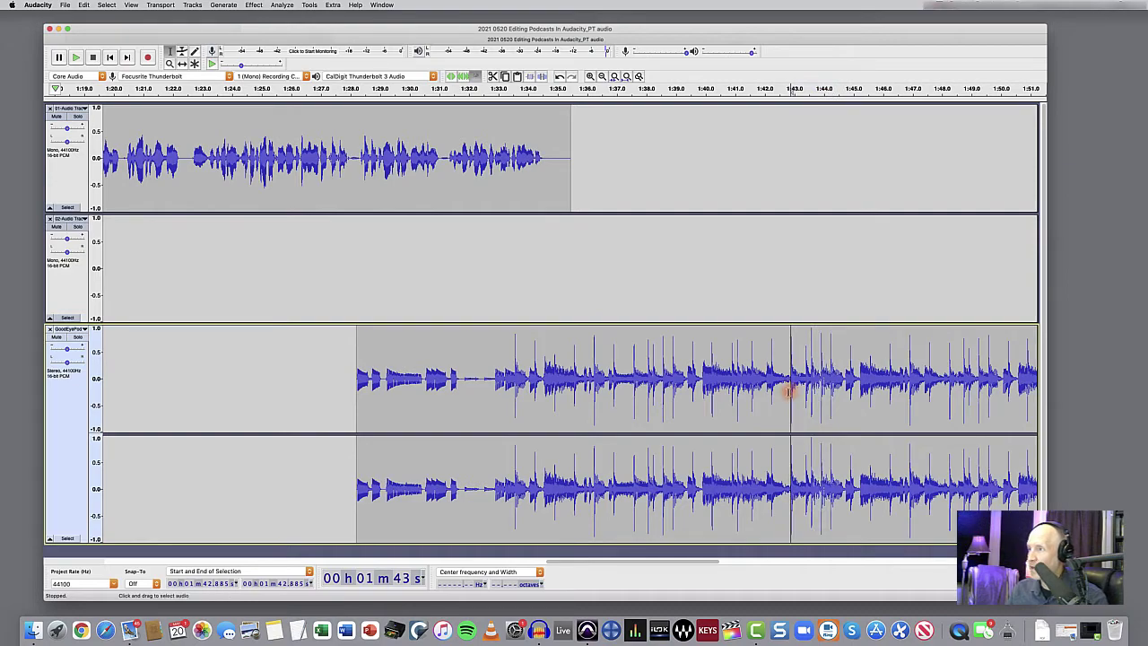
click(789, 392)
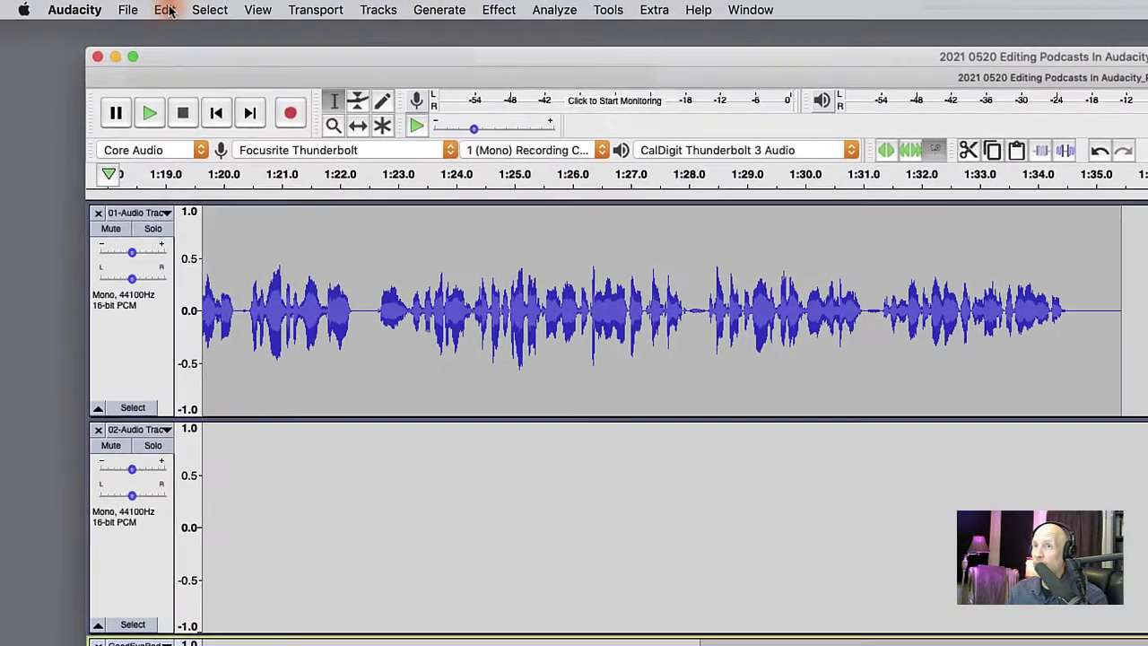
Split the outro music clip at the cursor at about 1:42.8
click(169, 10)
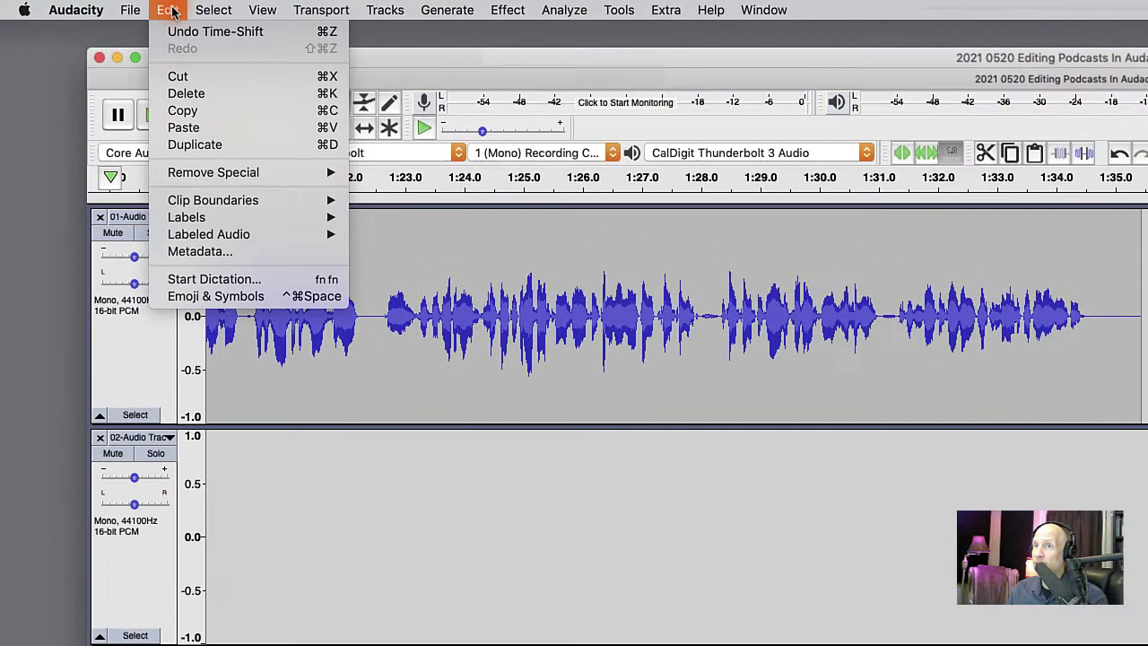
mouse_move(220, 199)
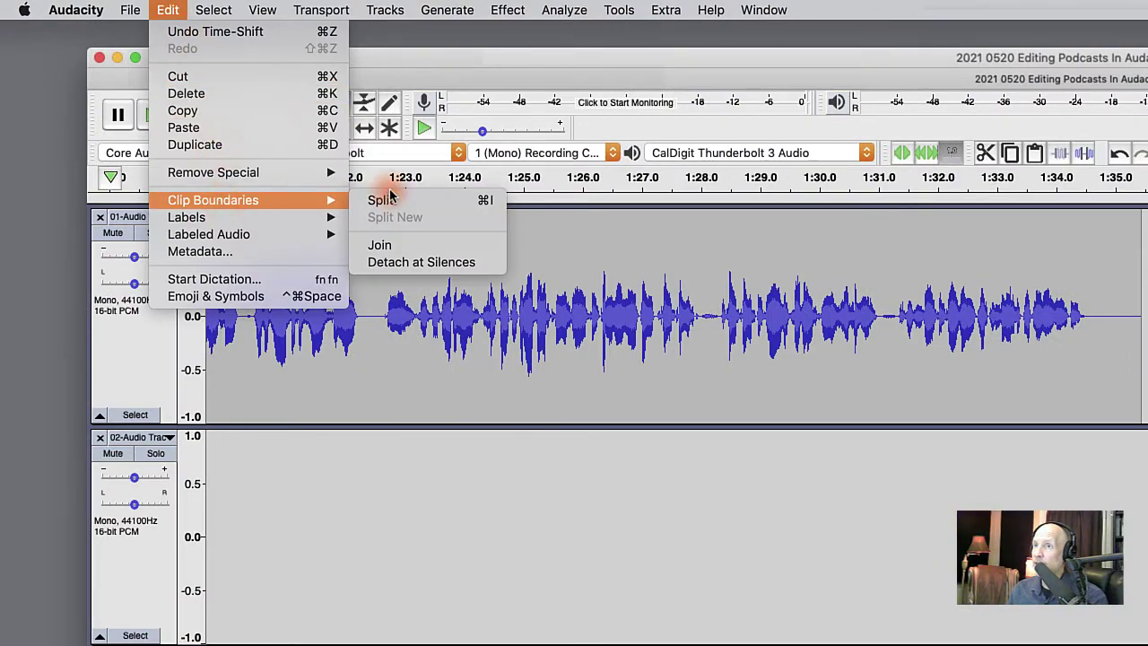
key(super+i)
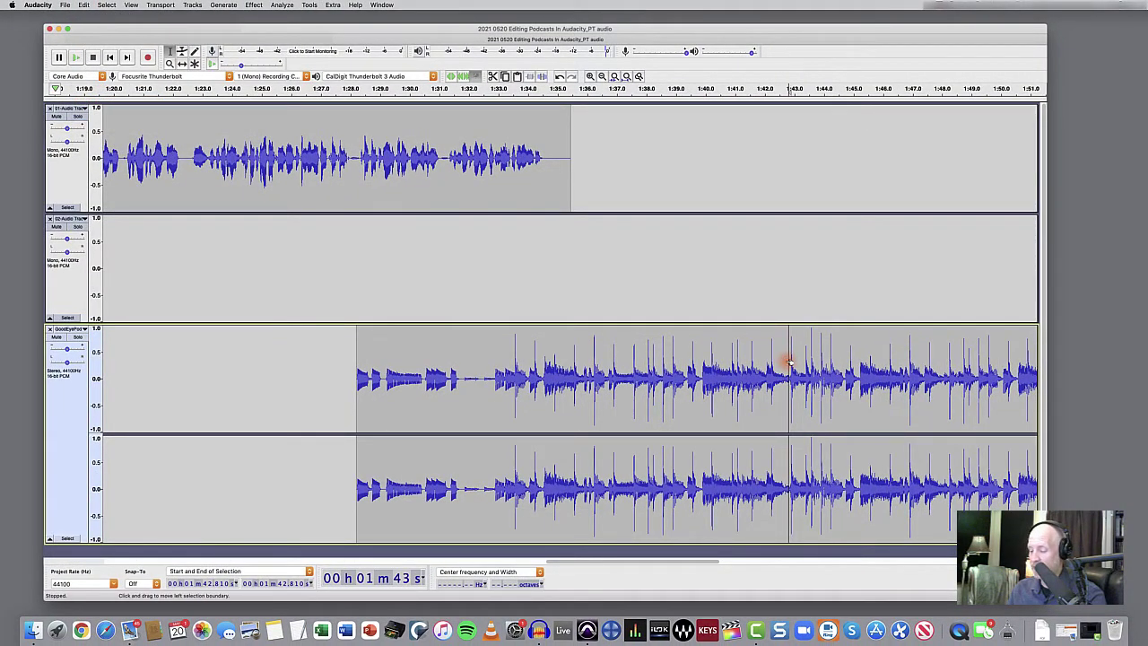
key(super+i)
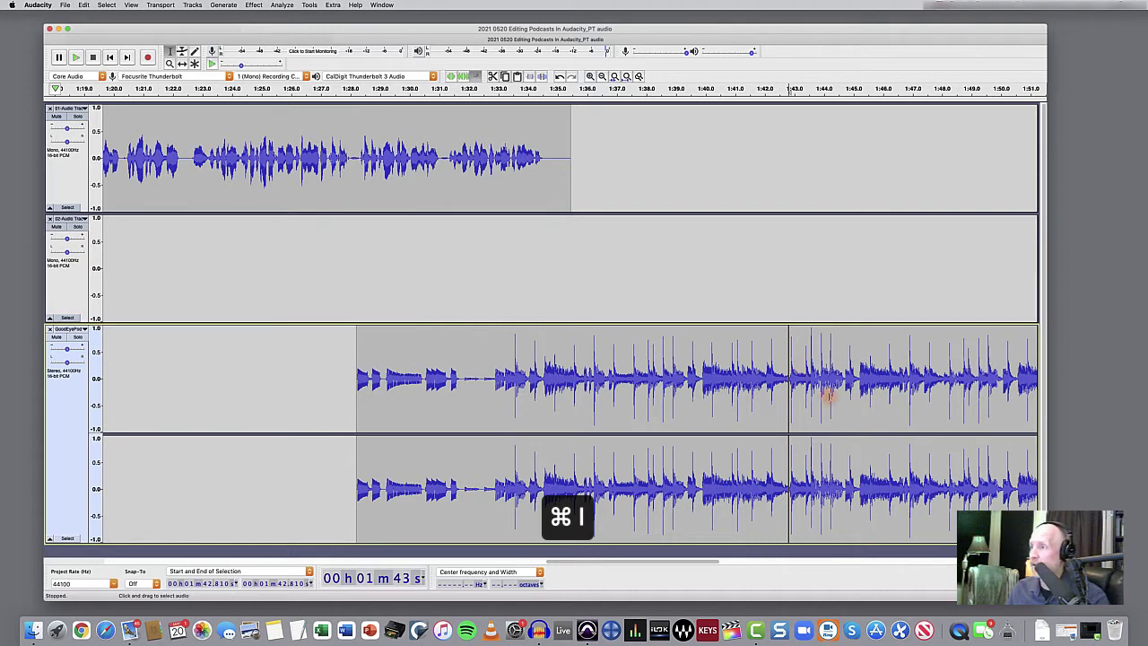
Delete the remainder of the outro music after the split at about 1:42.8, and fit the whole project to the window width
click(182, 63)
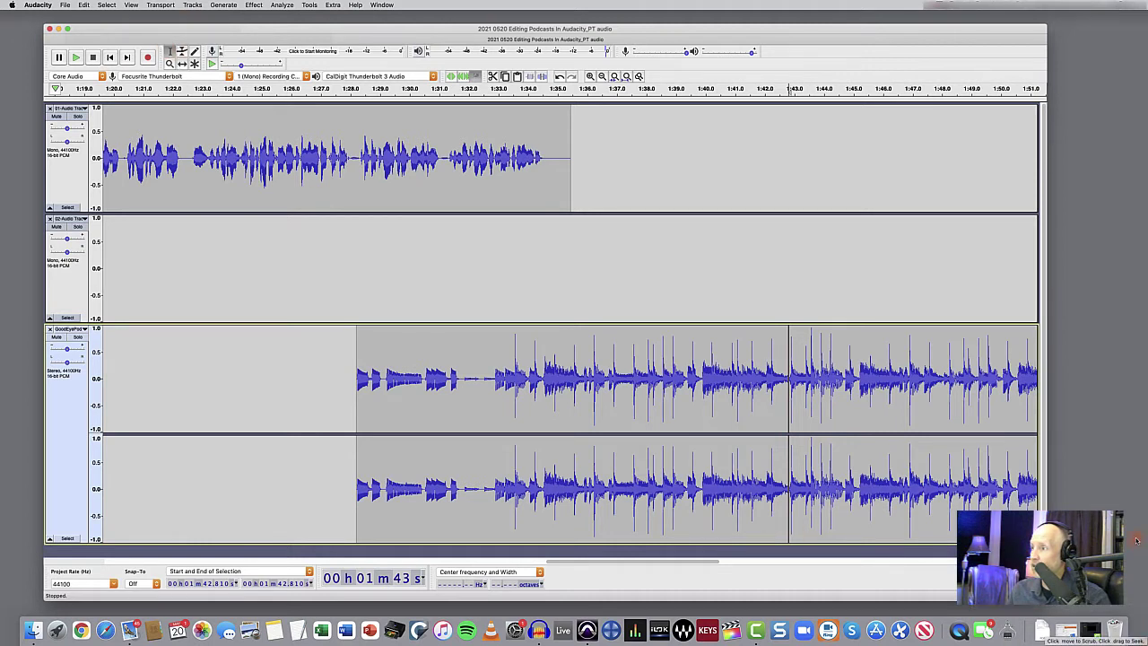
double_click(887, 367)
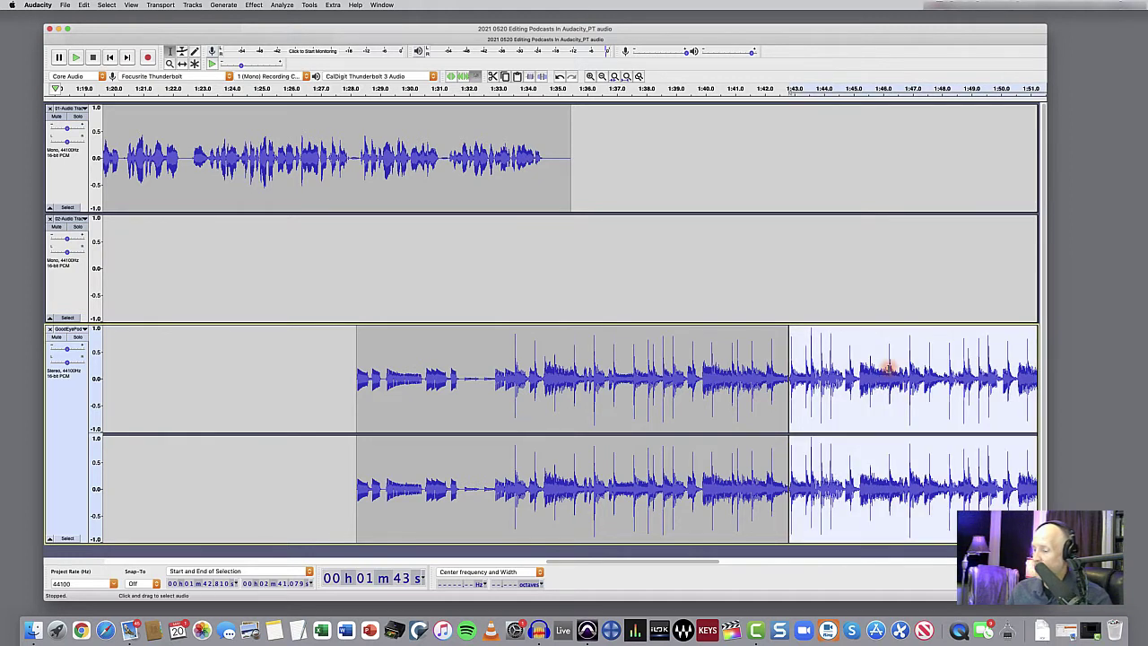
key(BackSpace)
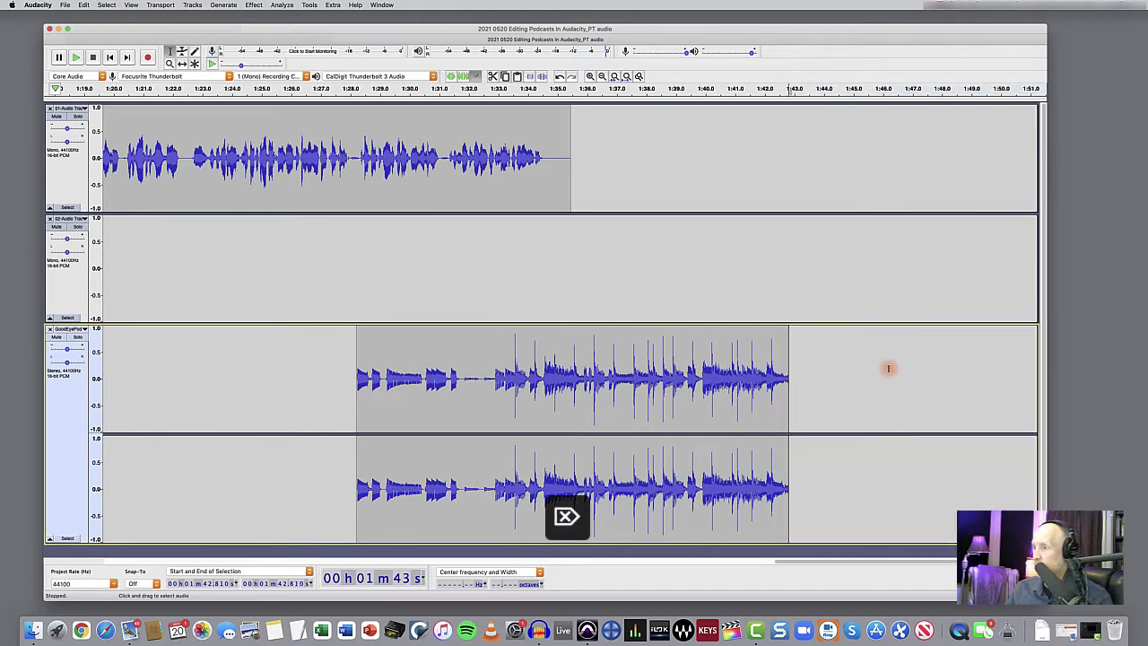
click(625, 77)
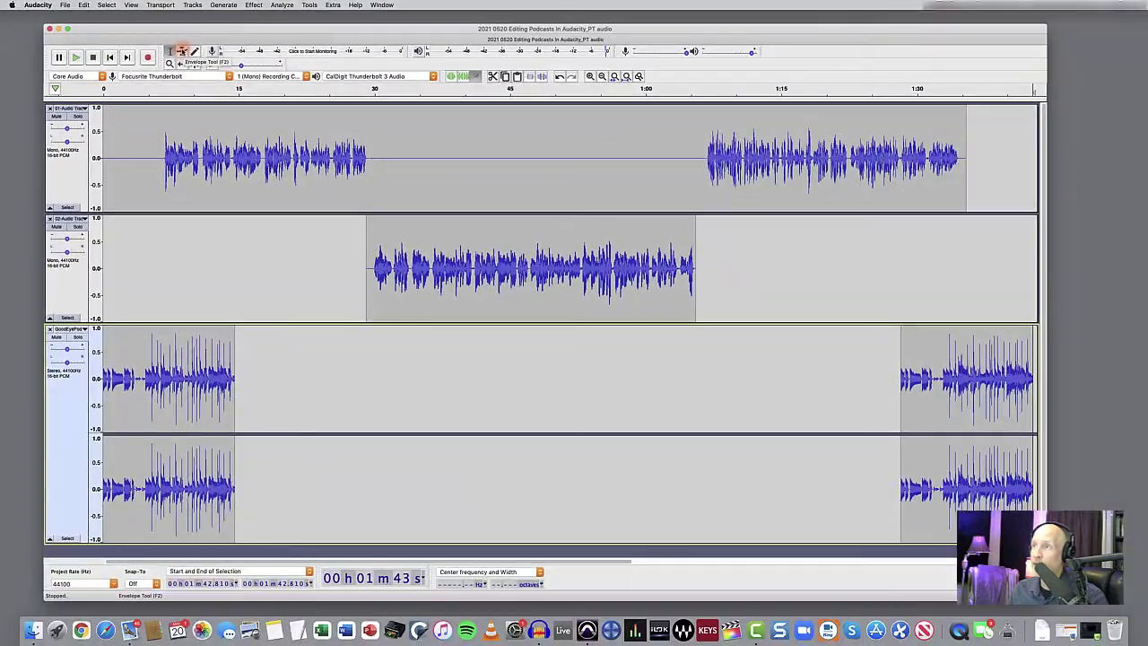
With the Envelope tool, add a point on the outro near 1:35, duck the intro music to about 0.3 under the host's opening, and play it
click(181, 51)
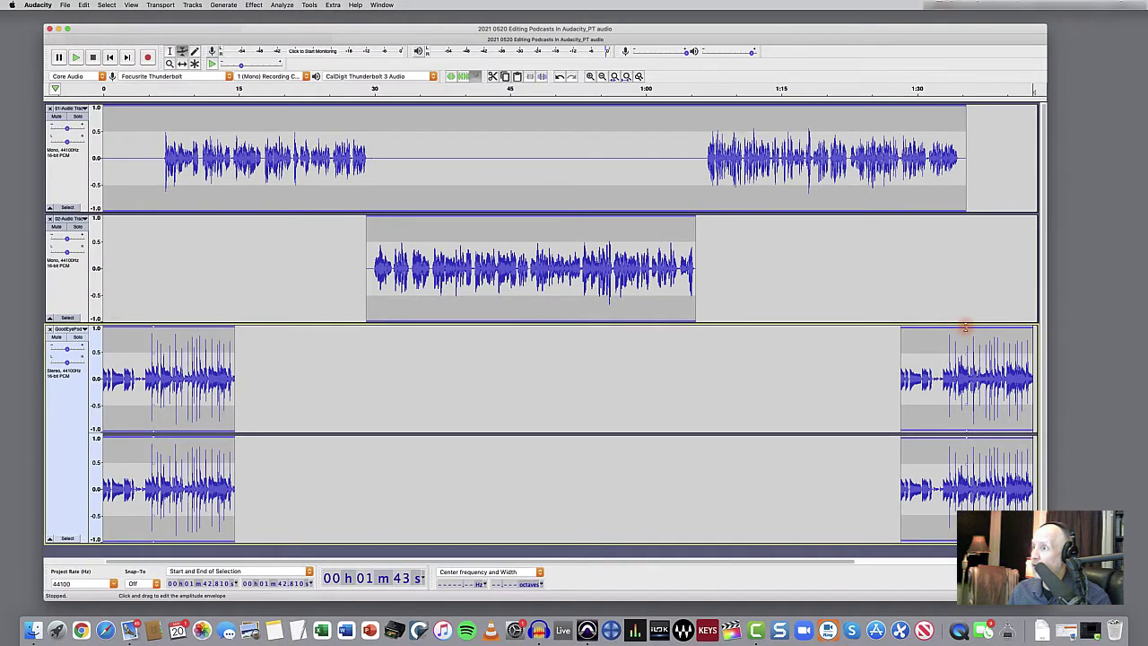
drag(965, 328, 967, 326)
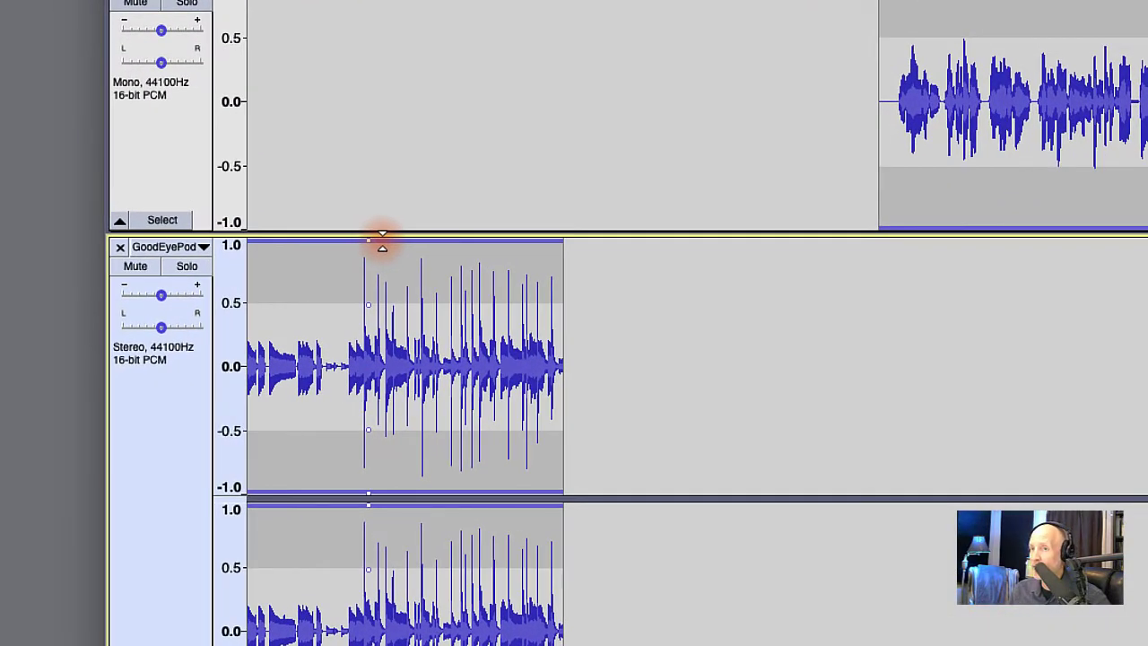
drag(382, 238, 423, 327)
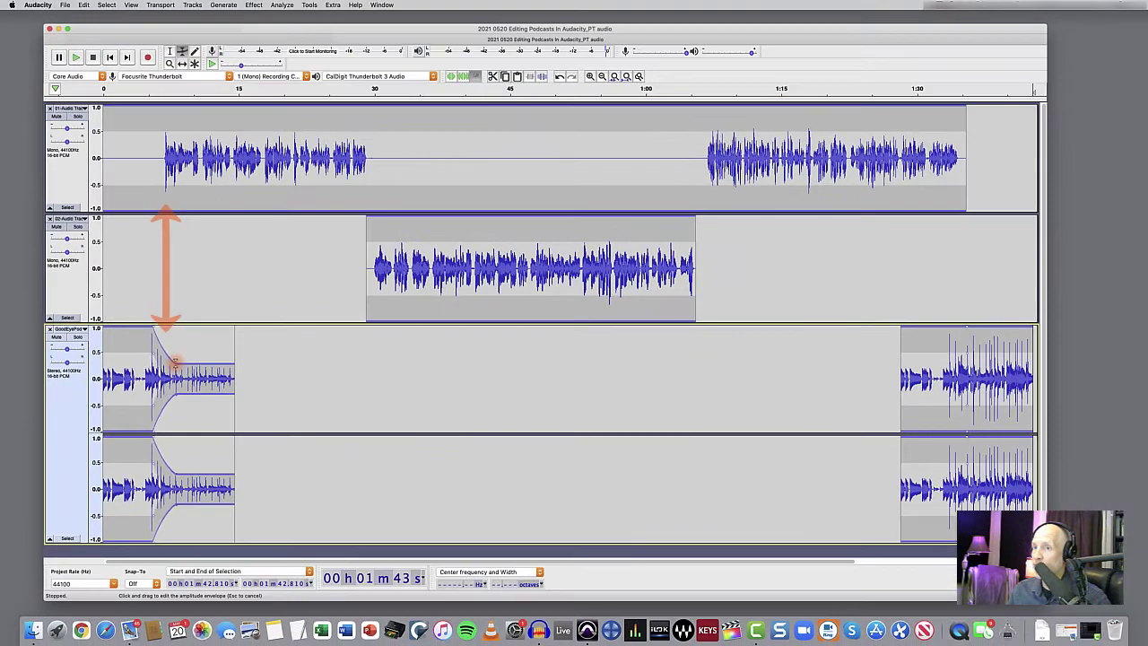
drag(175, 361, 155, 360)
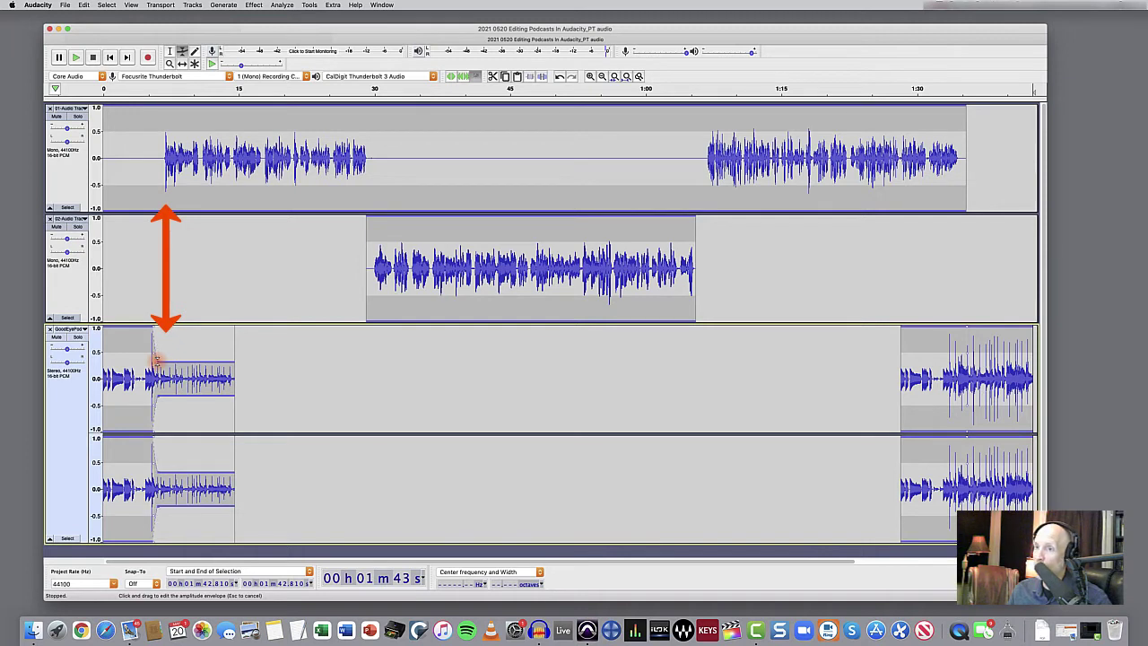
drag(157, 360, 172, 363)
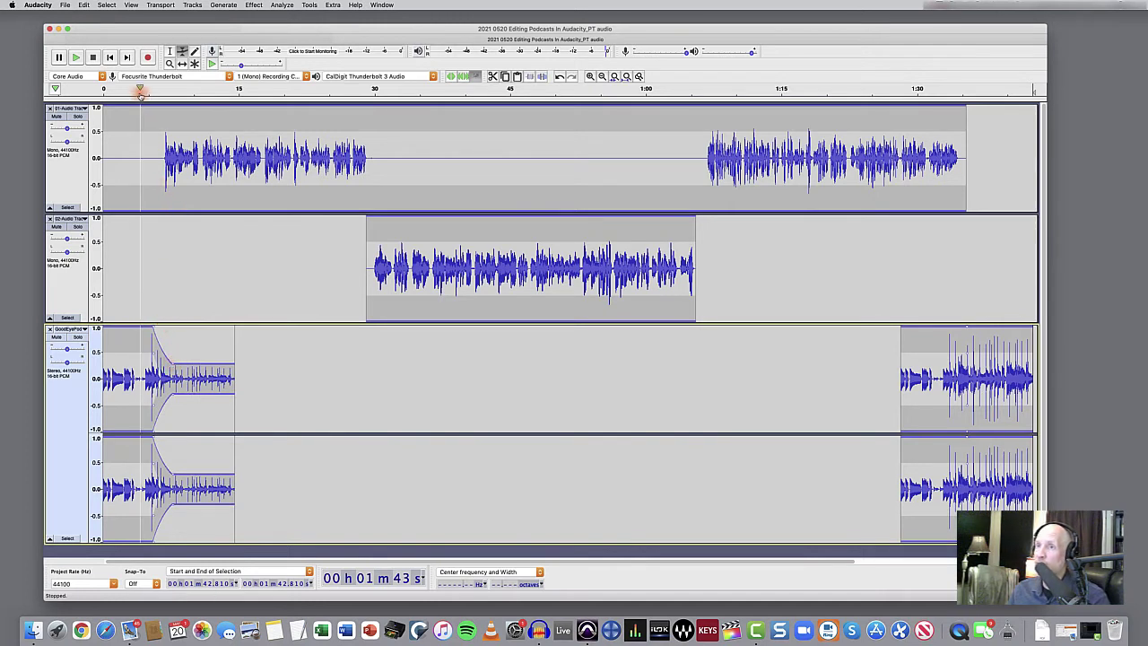
click(139, 93)
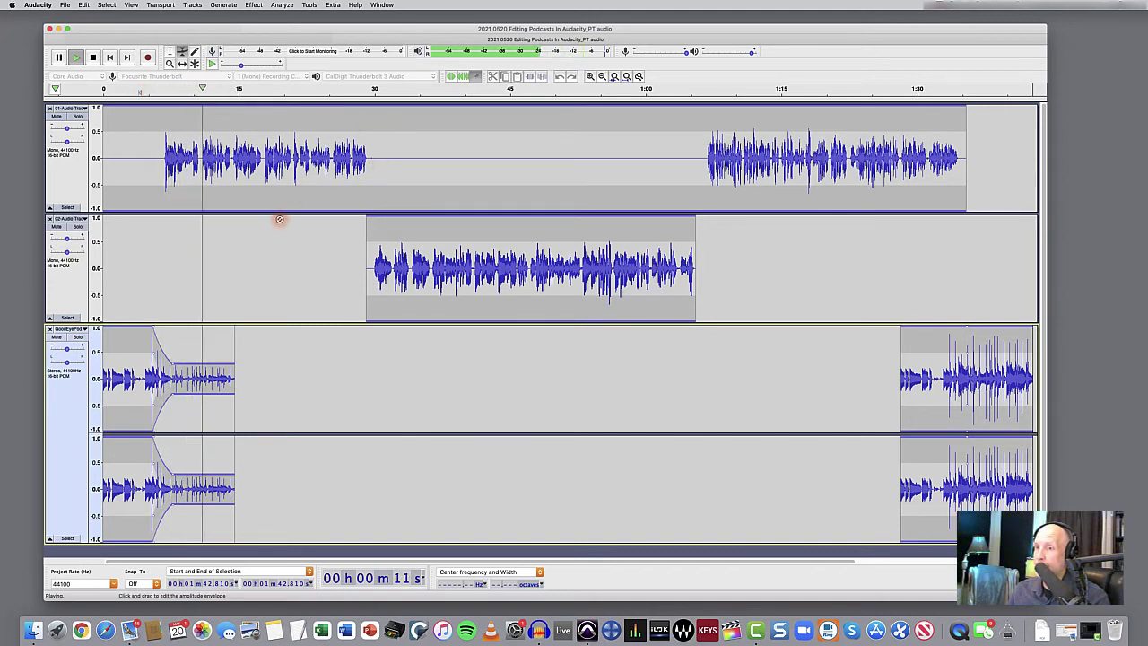
key(space)
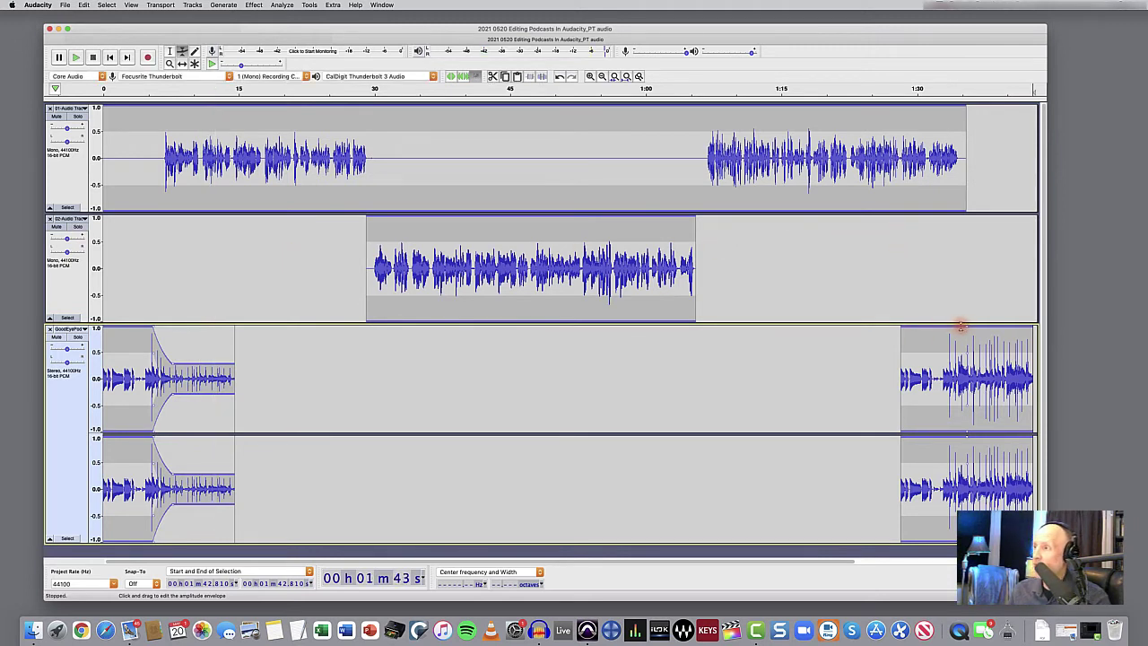
Lower the outro music's envelope to about 0.25 before the end of the host's dialogue, and play the transition from about 1:25
drag(961, 326, 950, 363)
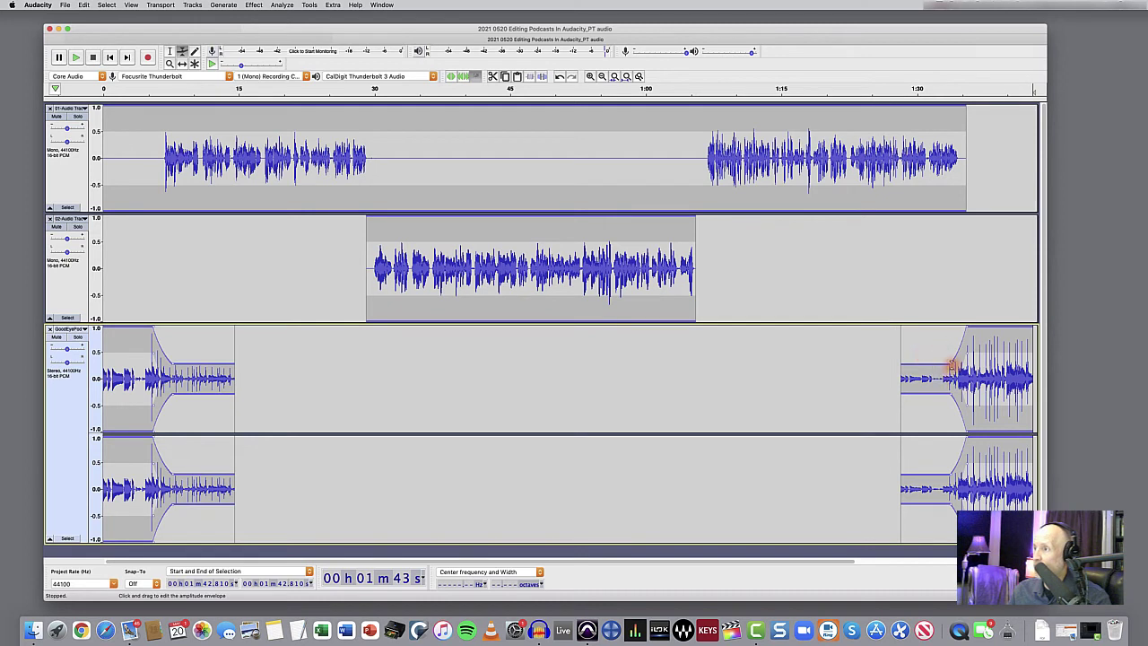
drag(950, 363, 949, 365)
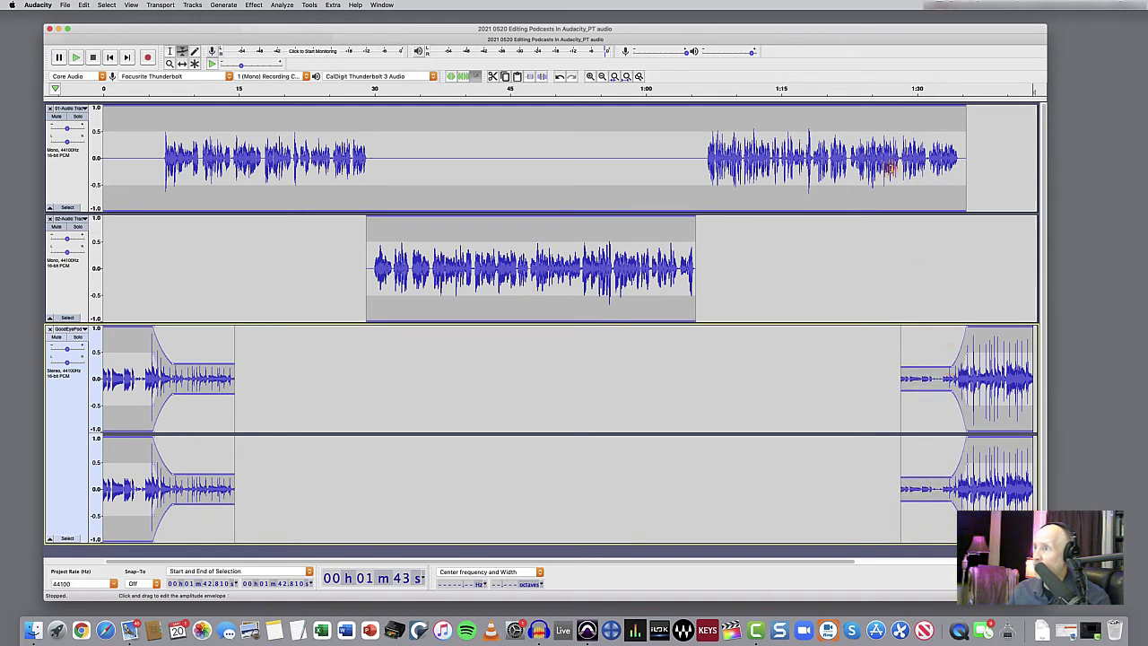
click(873, 90)
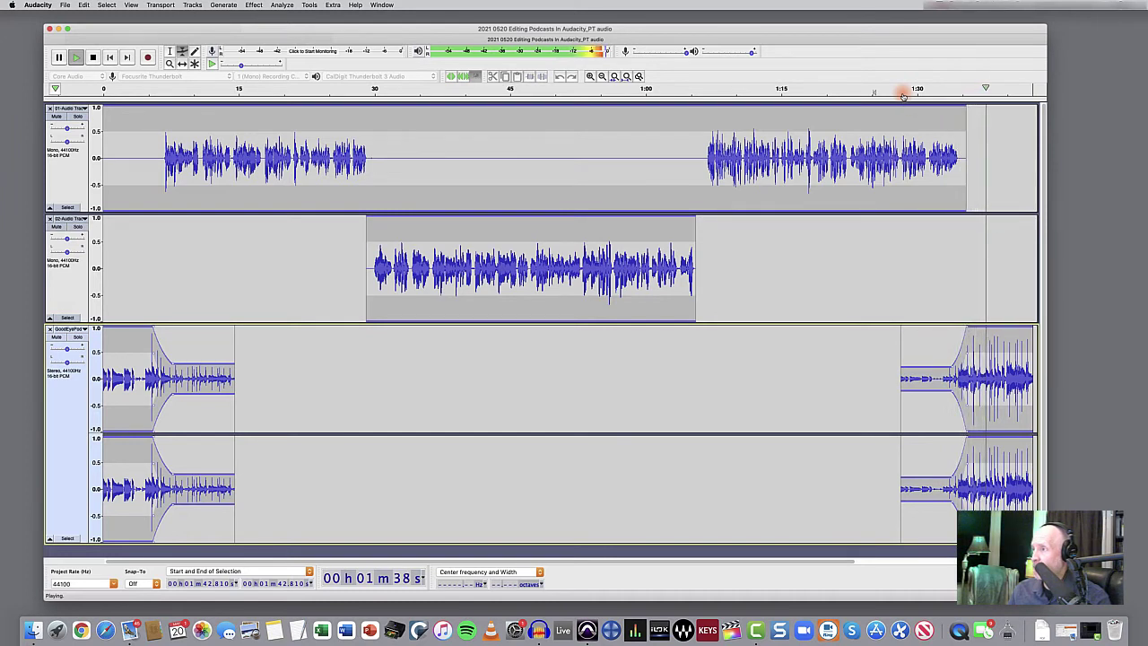
key(space)
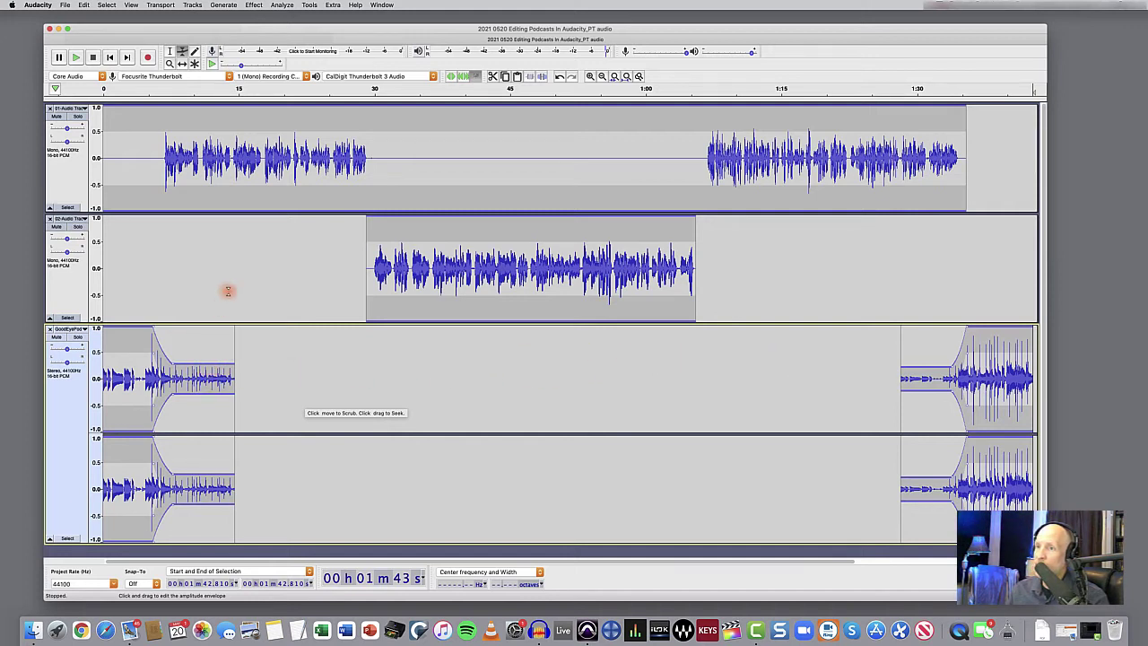
Listen to the end of the intro music from about 0:13 and the start of the outro music from about 1:27
click(224, 88)
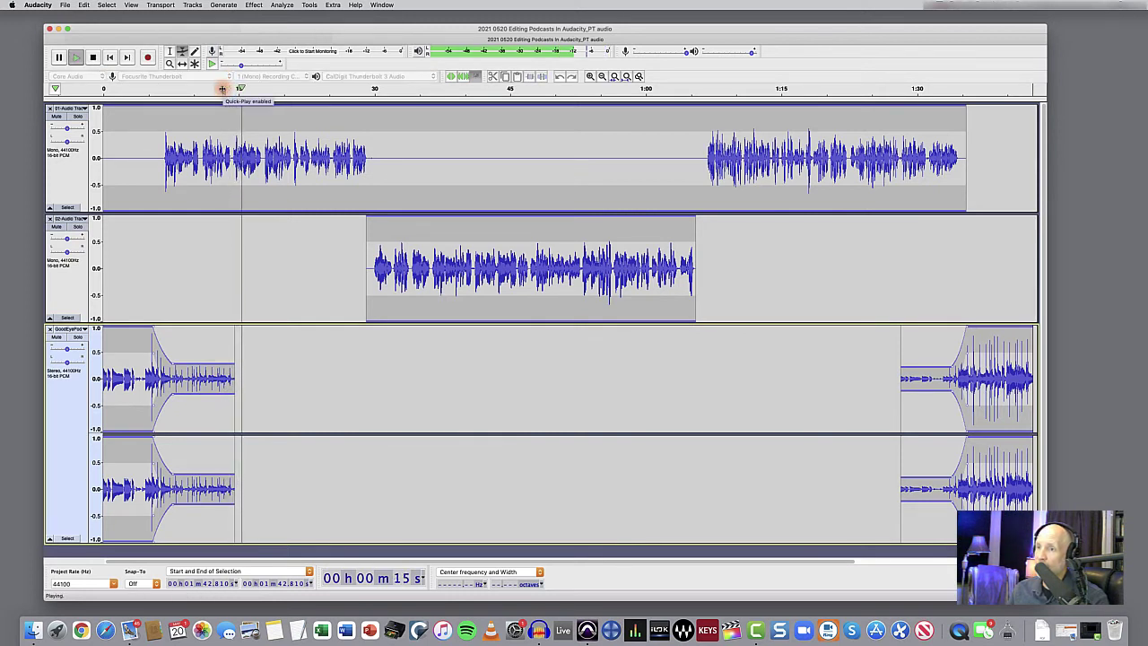
click(251, 90)
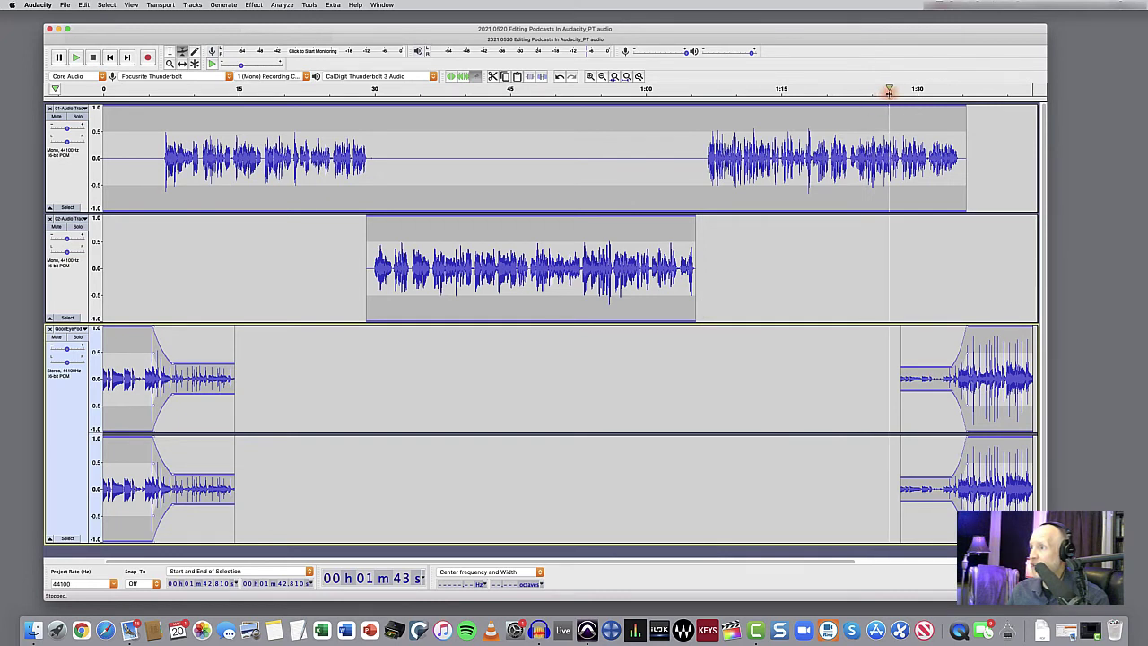
click(889, 90)
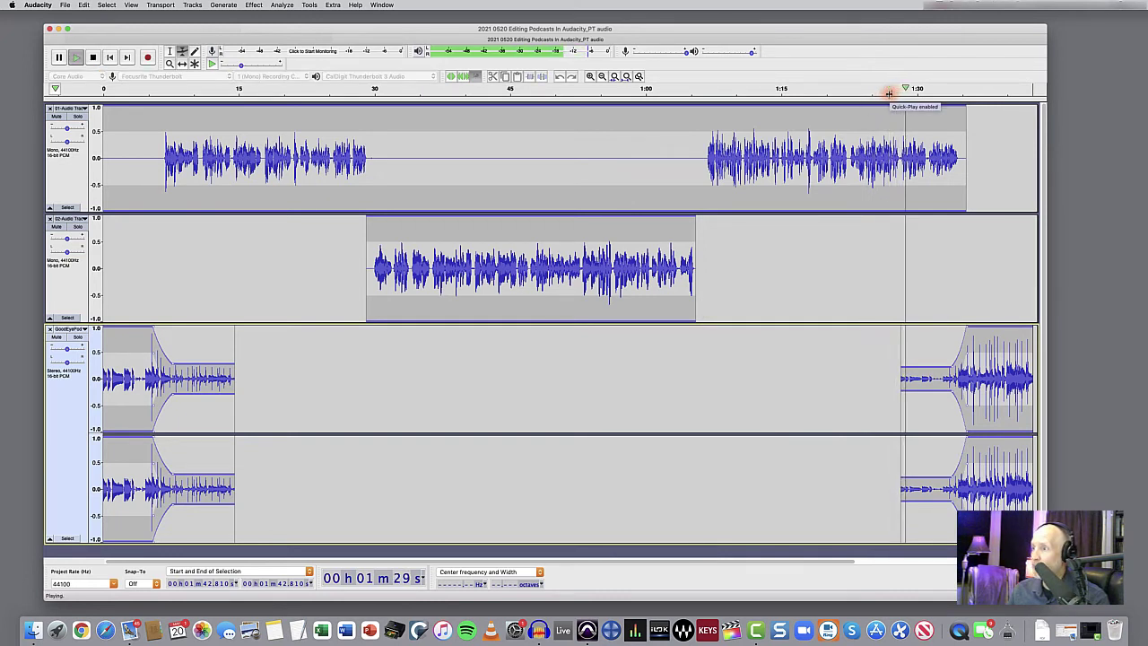
click(889, 92)
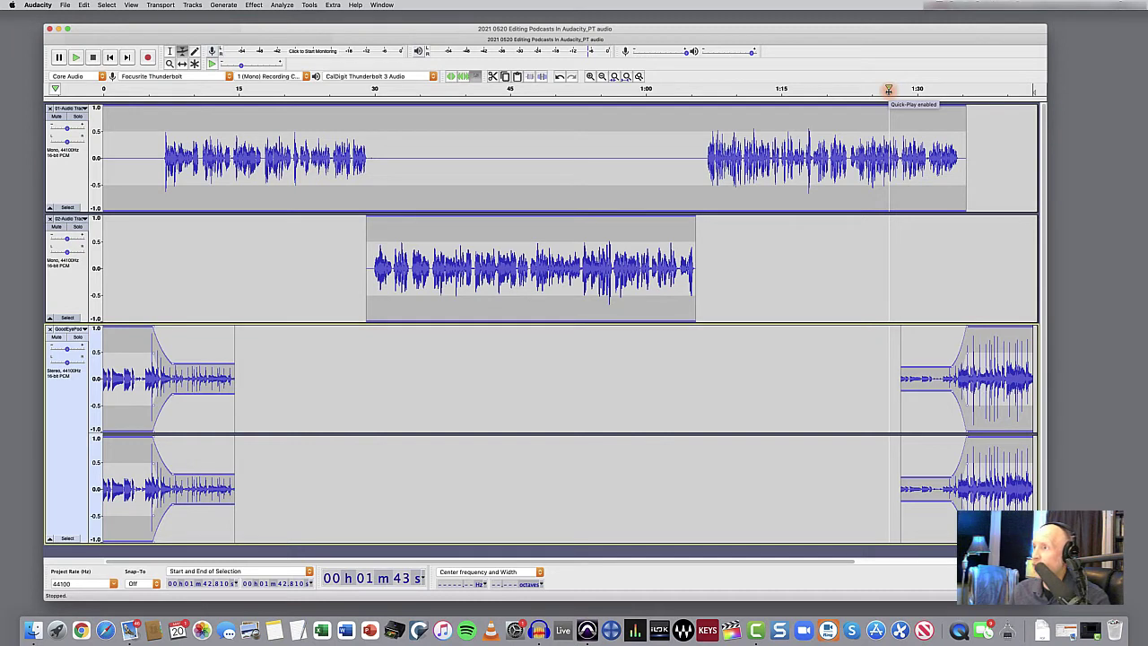
click(888, 89)
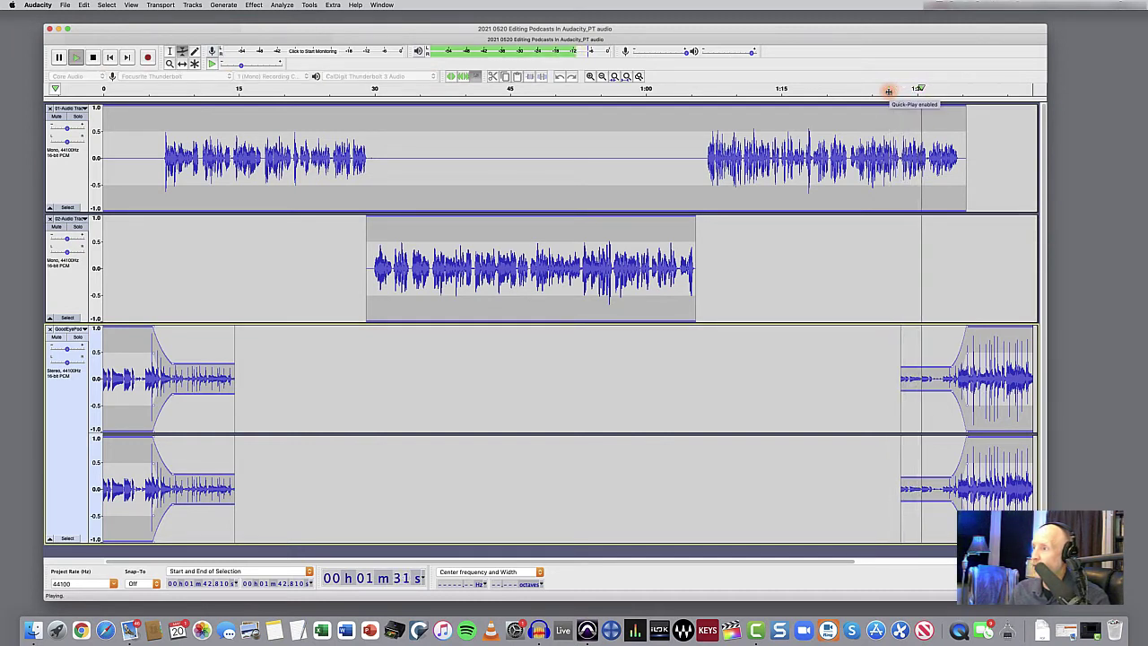
click(888, 90)
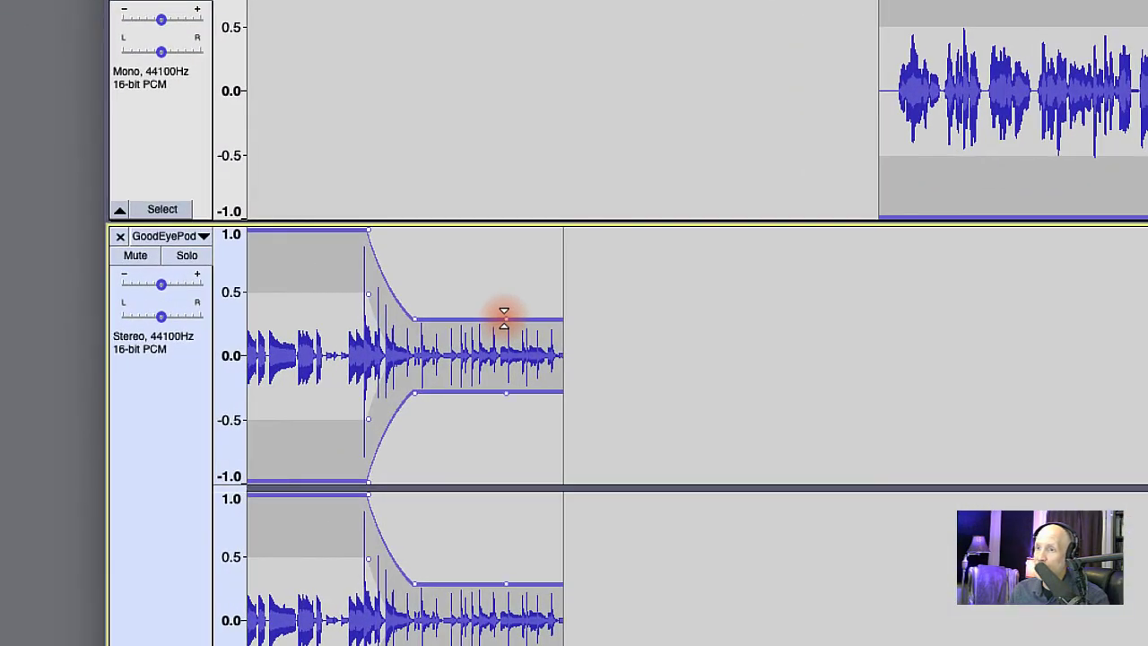
Try fading the end of the intro music to silence with an envelope curve, and undo it
drag(520, 318, 571, 352)
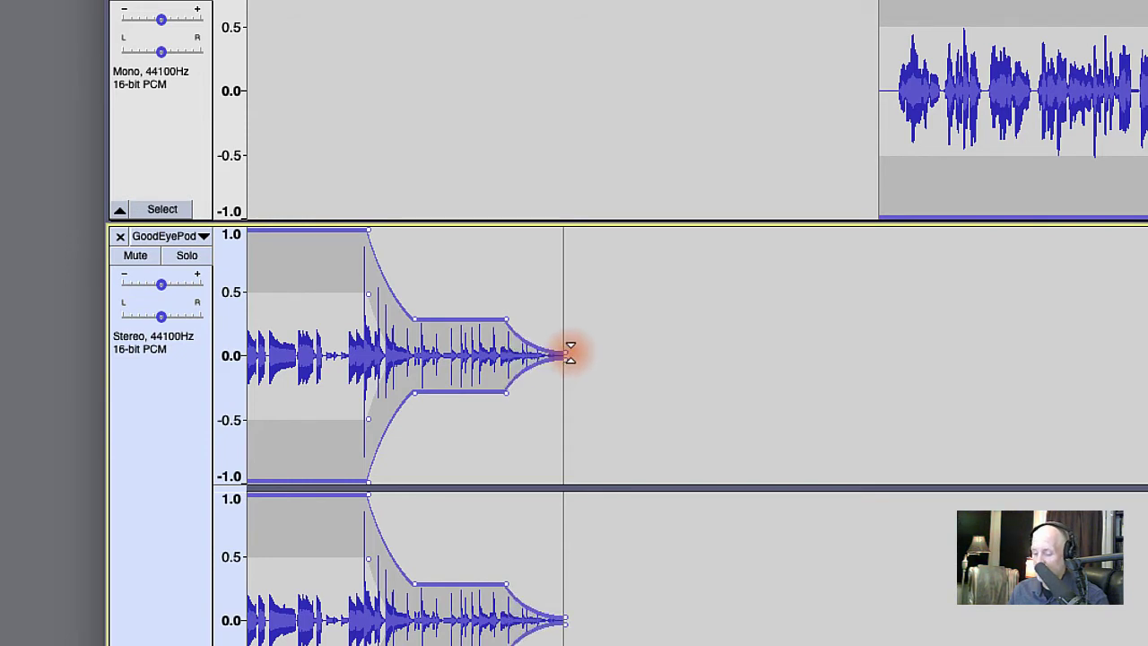
key(super+z)
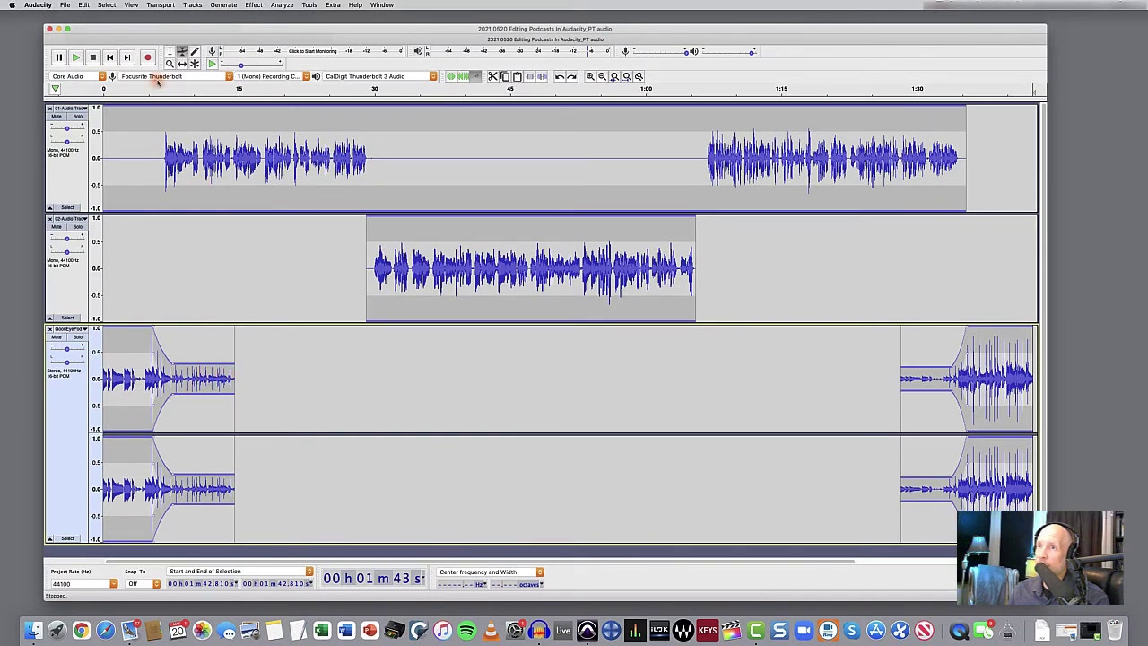
Apply a Fade Out to the end of the intro music, from about 11.6 to 14.5 seconds, and play the result
click(169, 52)
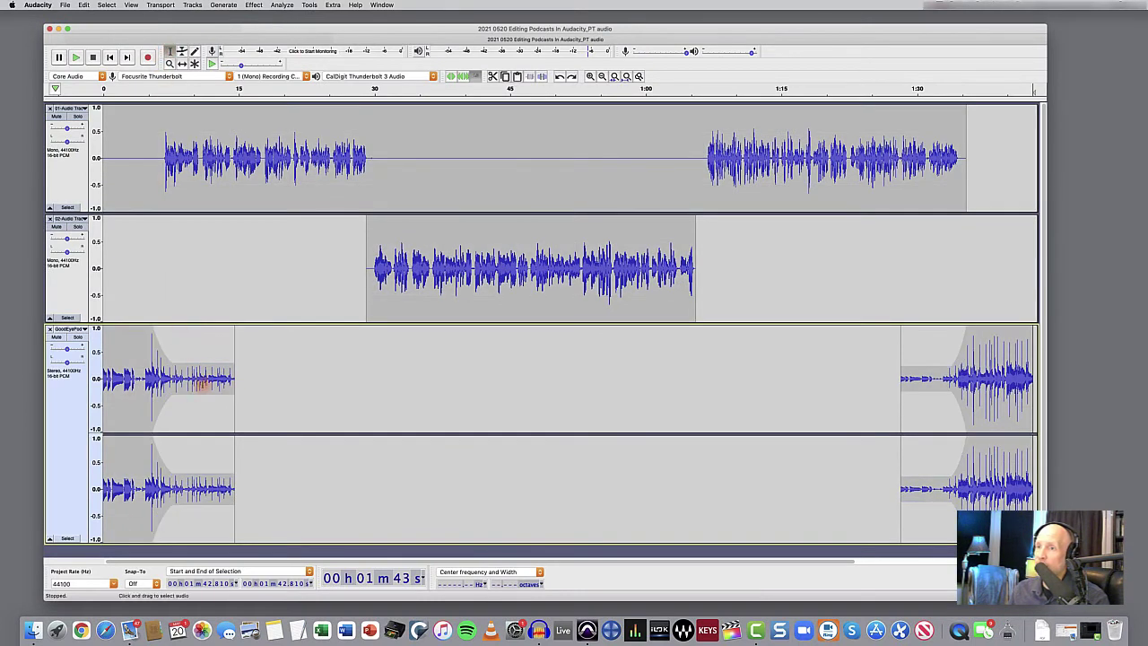
drag(208, 378, 213, 378)
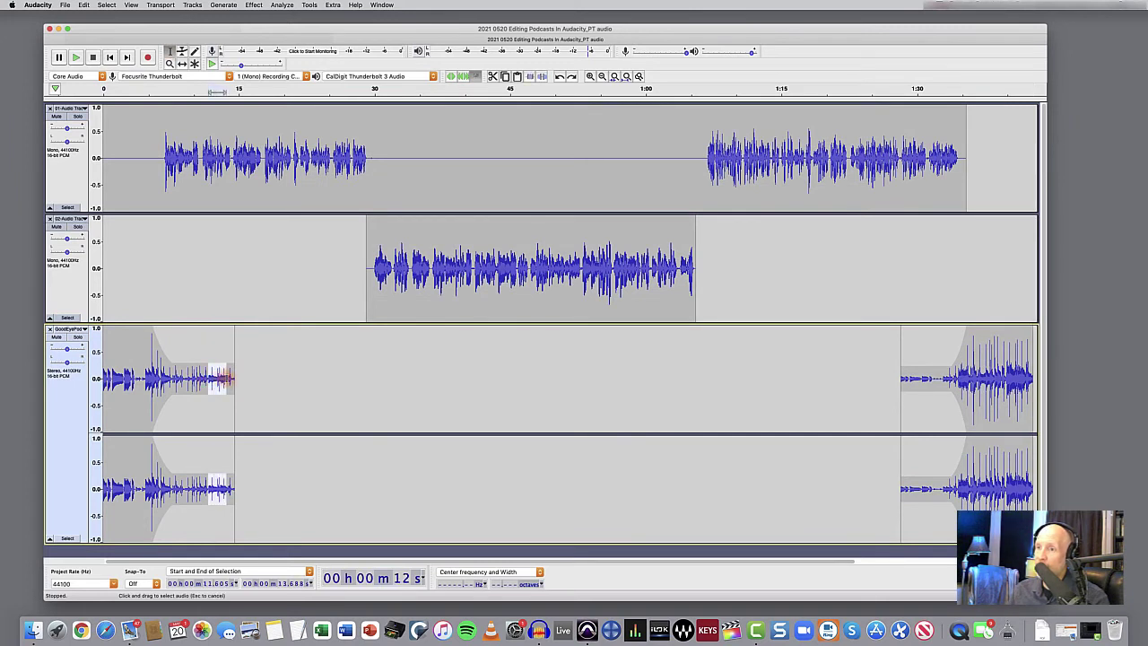
drag(231, 378, 231, 378)
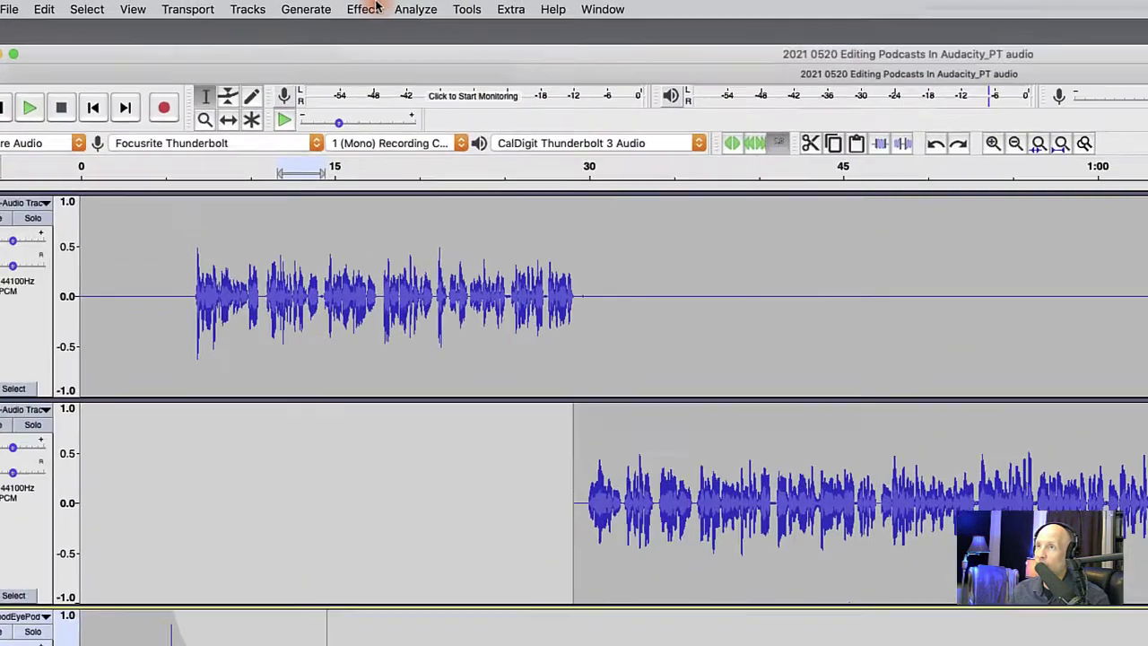
click(254, 4)
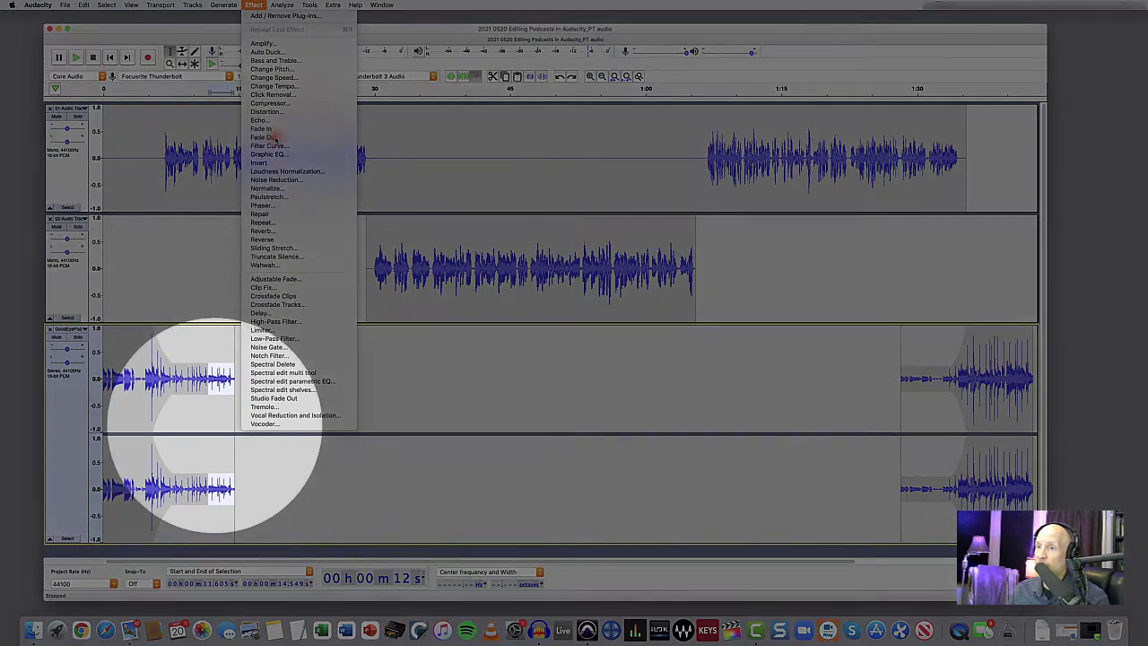
click(330, 189)
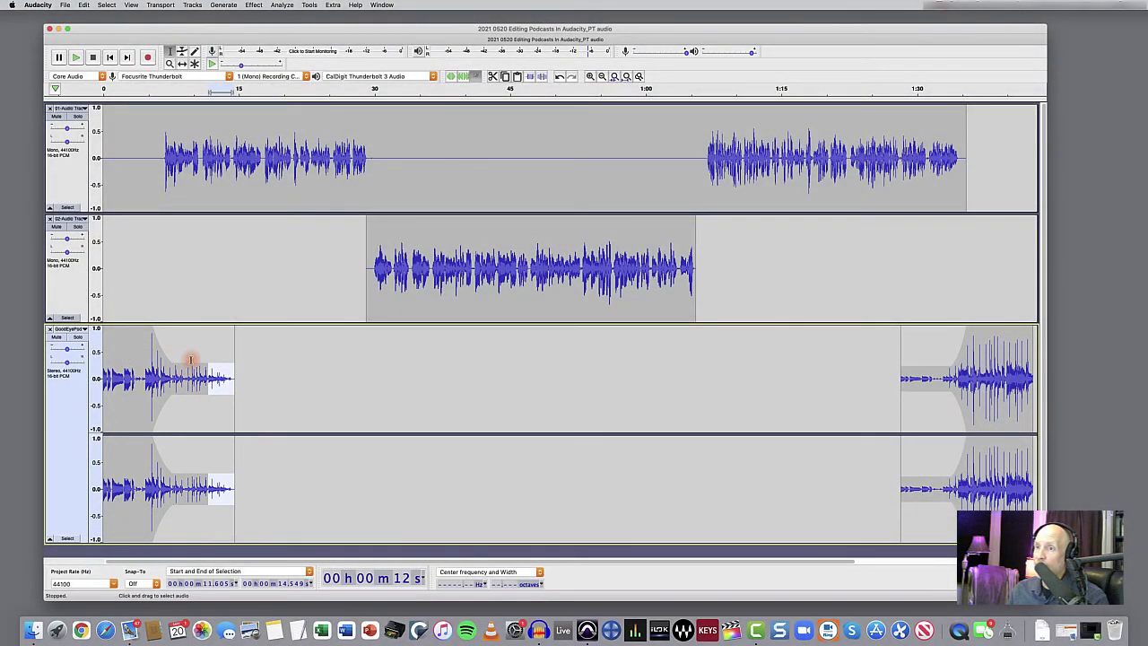
click(199, 92)
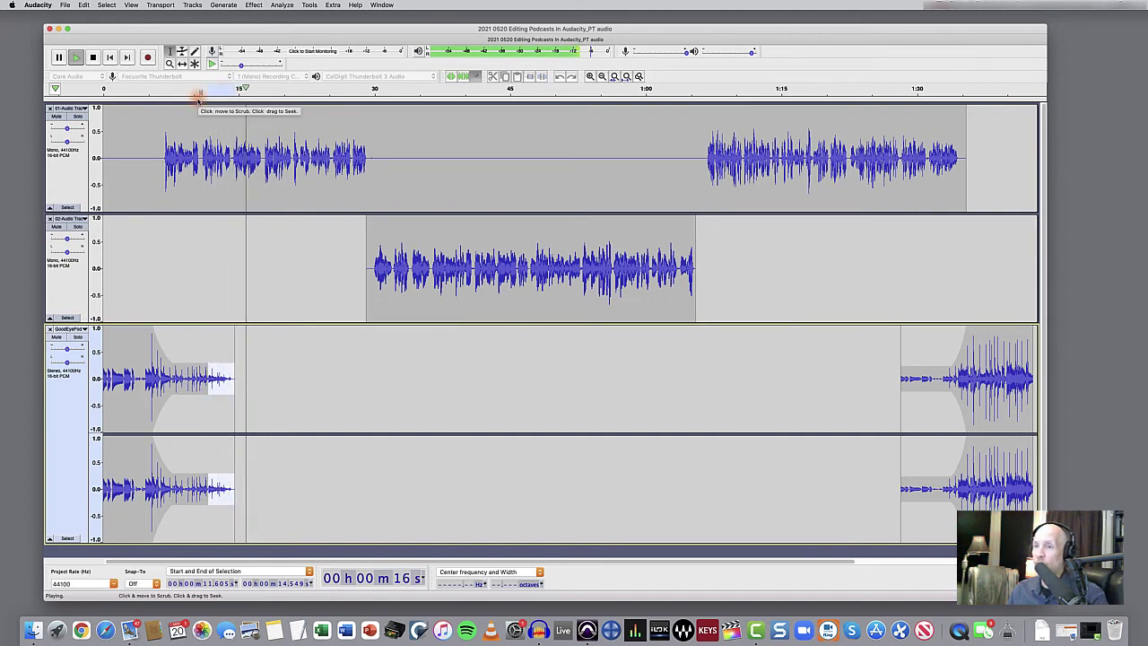
key(space)
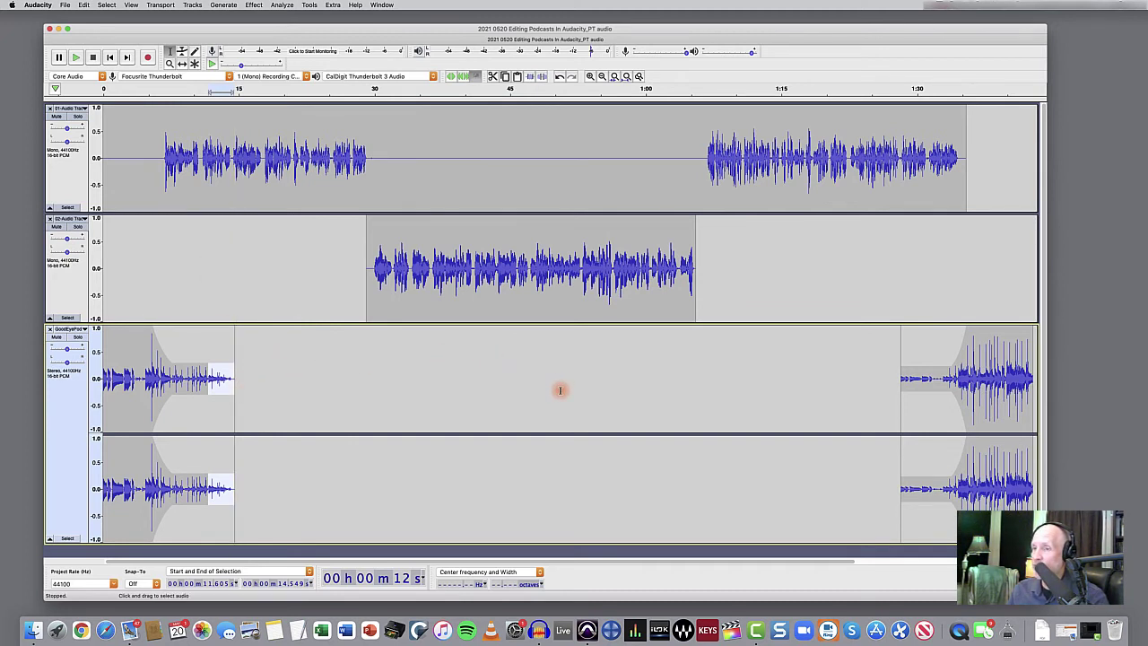
Clear the selection, return the playhead to the project start and open the export settings for an MP3 file
click(449, 372)
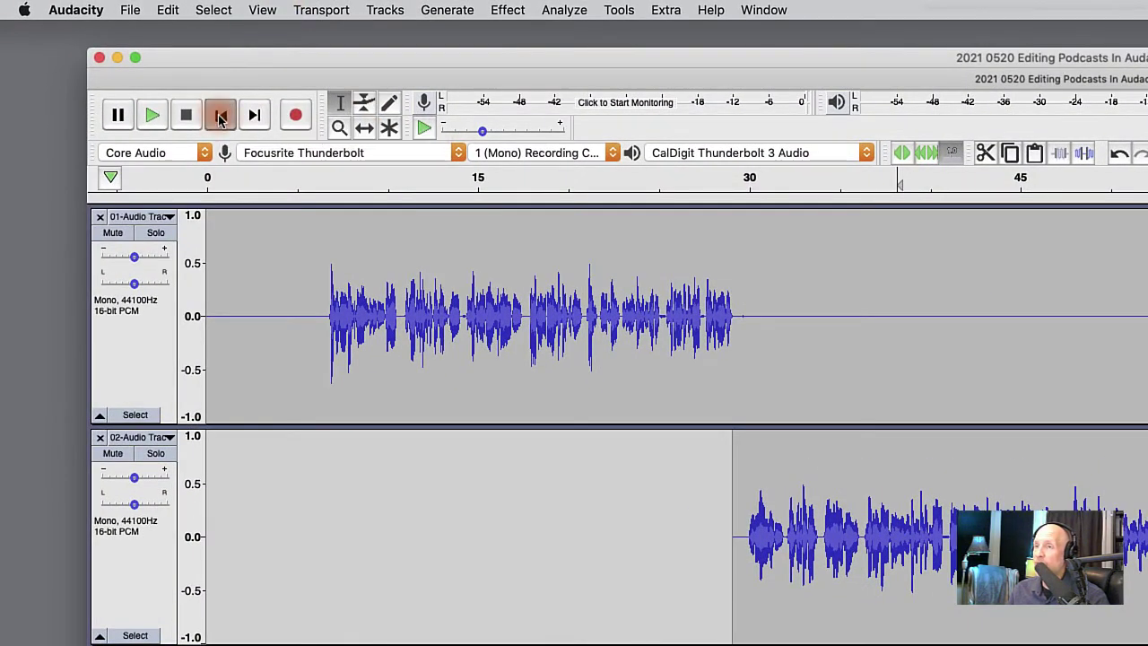
click(220, 118)
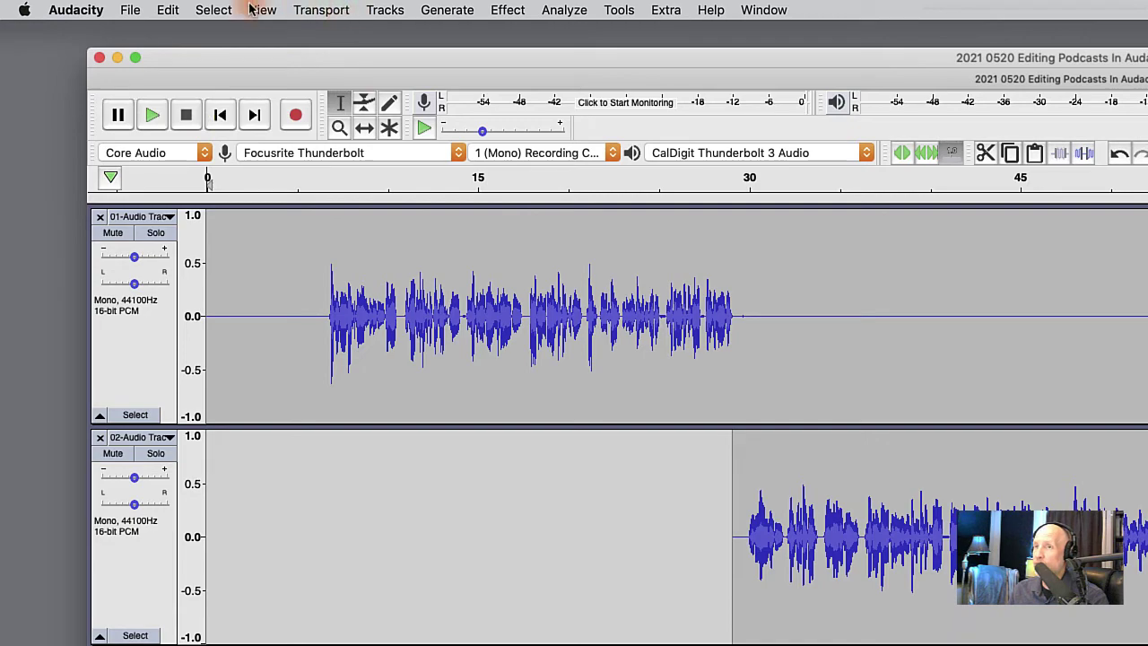
click(130, 10)
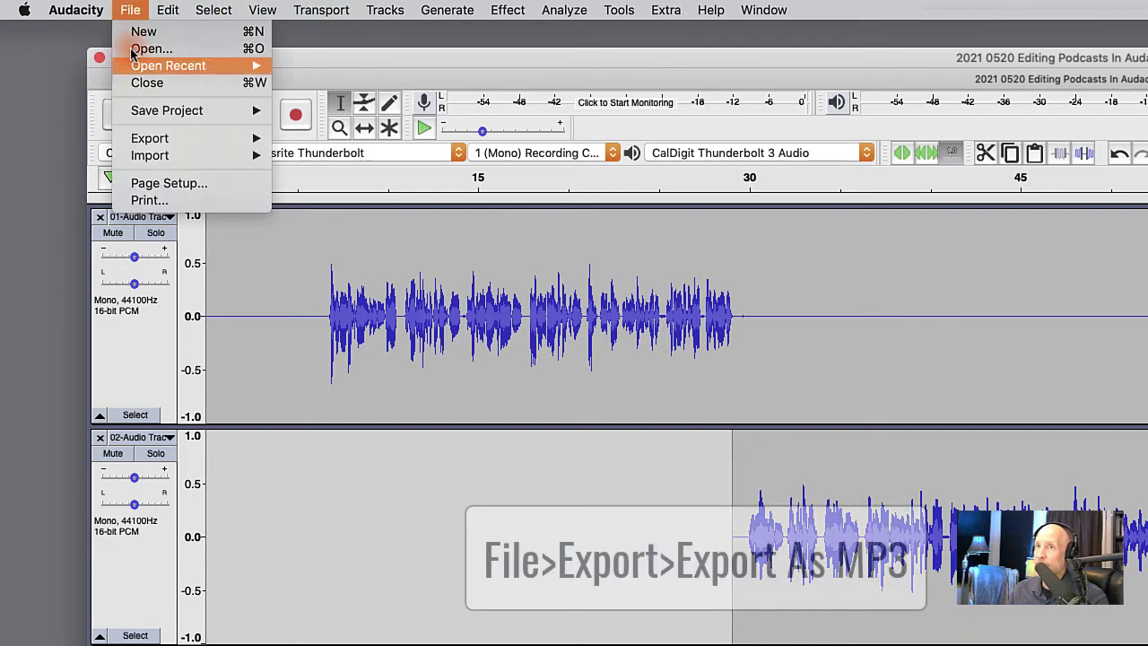
mouse_move(198, 139)
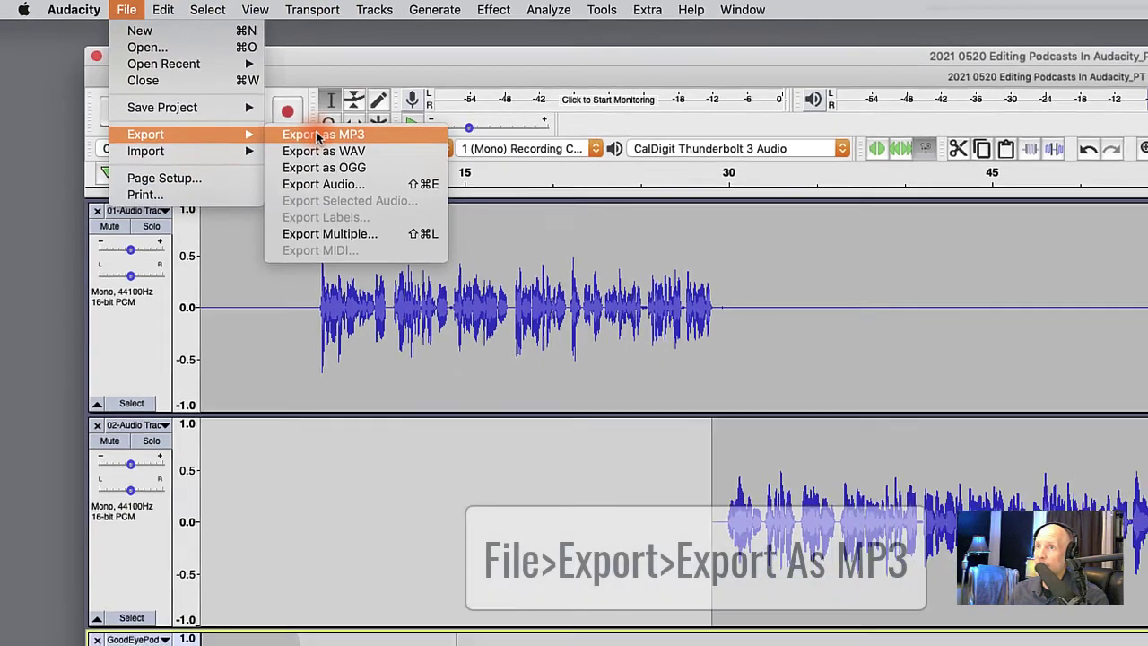
click(332, 138)
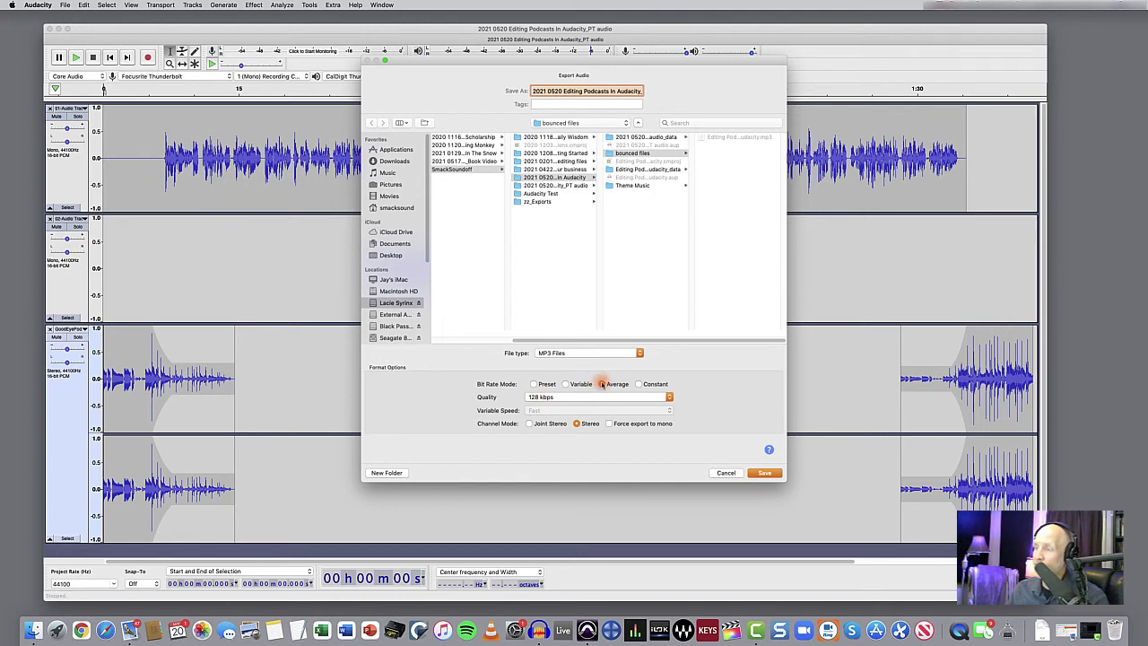
Create a "bounced files" folder inside the "2021 0520 Editing Podcasts In Audacity_PT audio" folder and save the MP3 there as a stereo mixdown
click(579, 184)
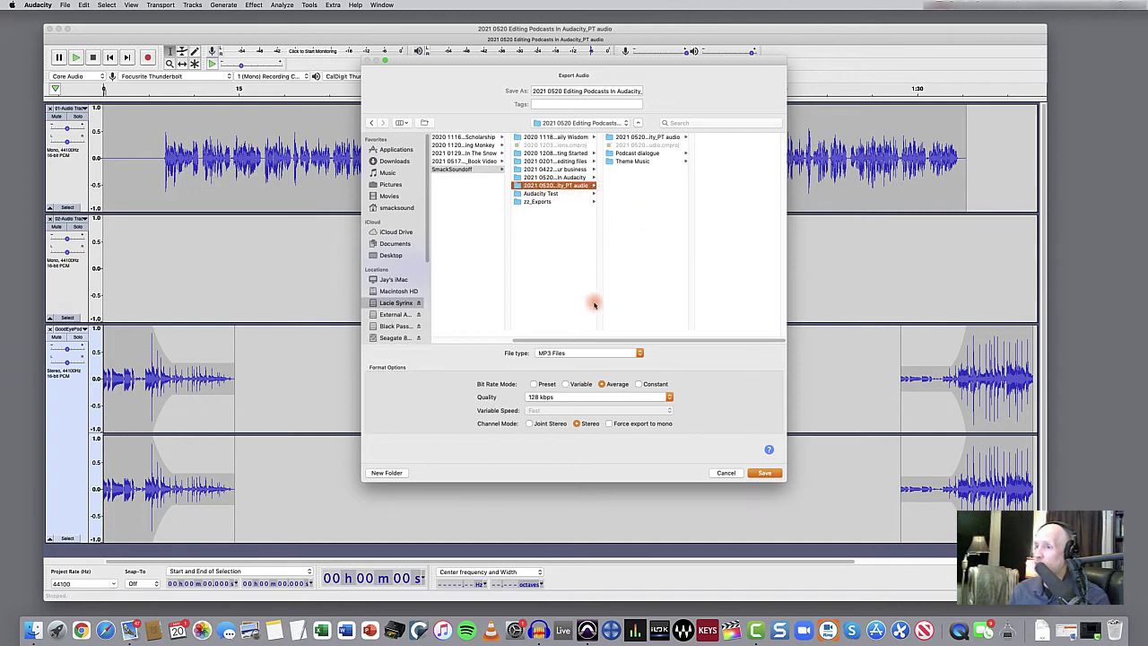
click(386, 472)
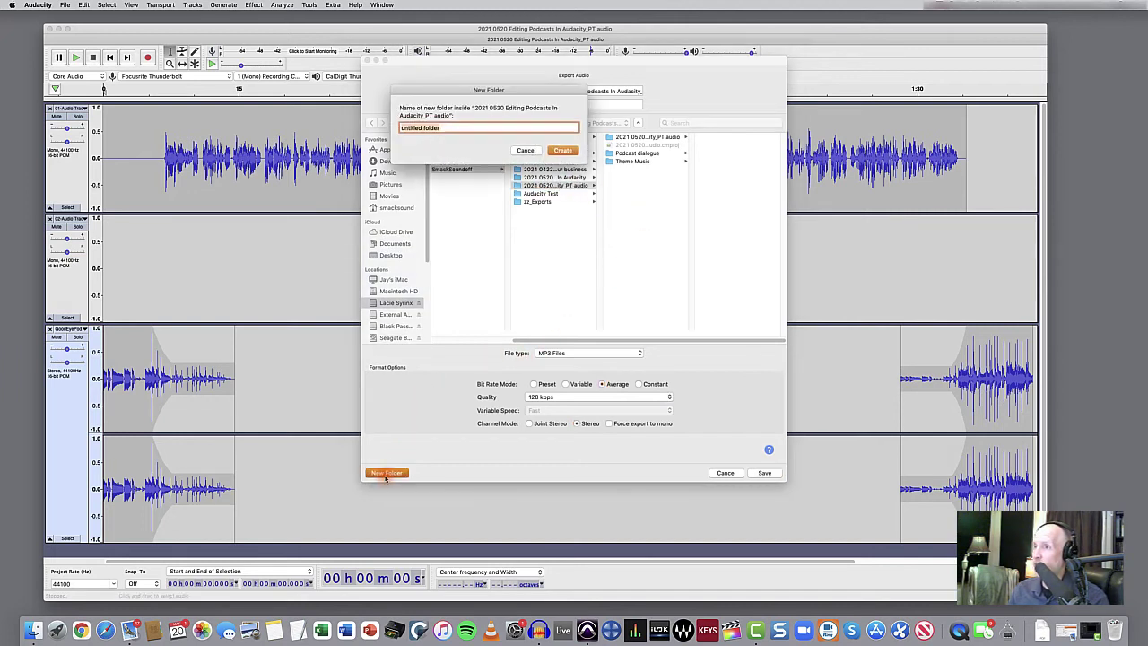
text(bounc)
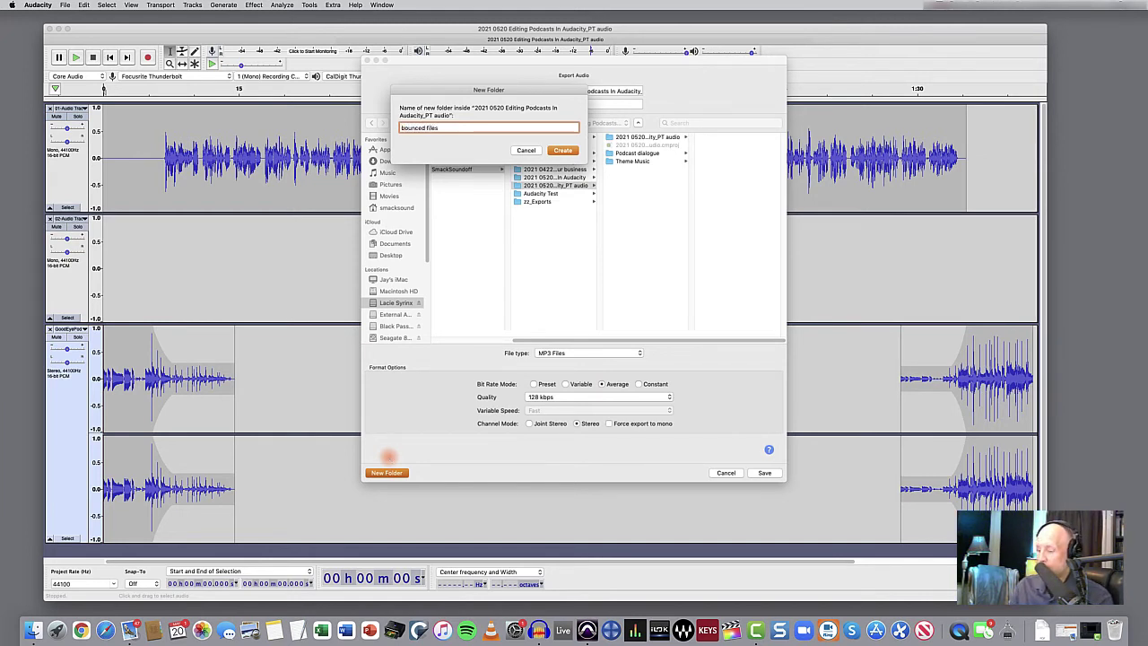
key(Return)
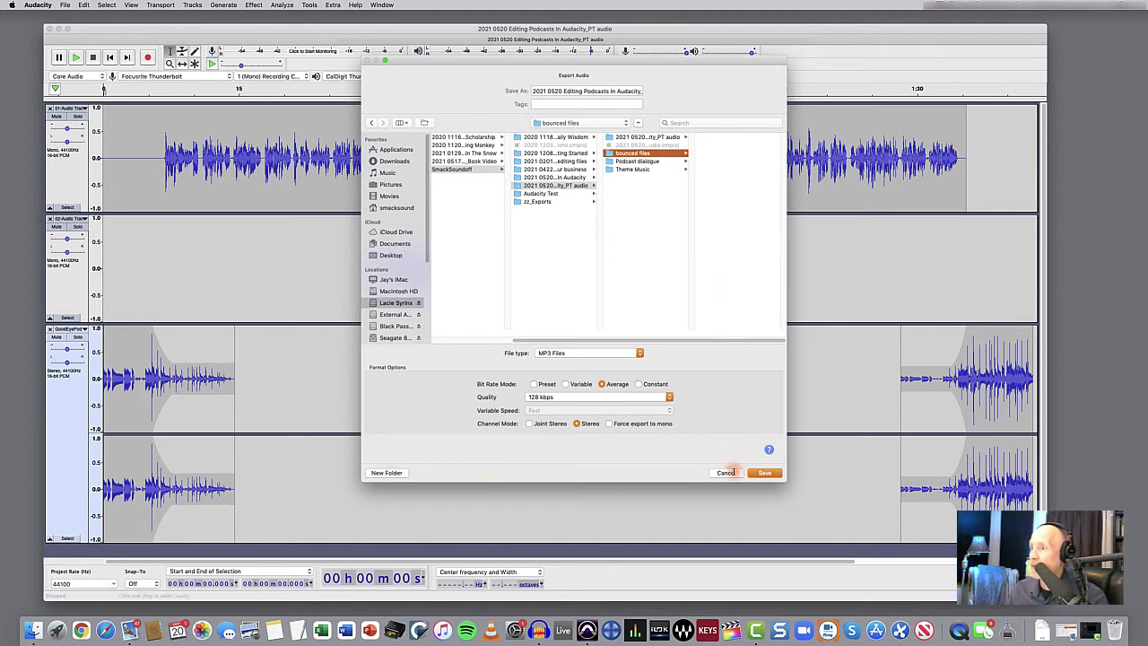
click(767, 475)
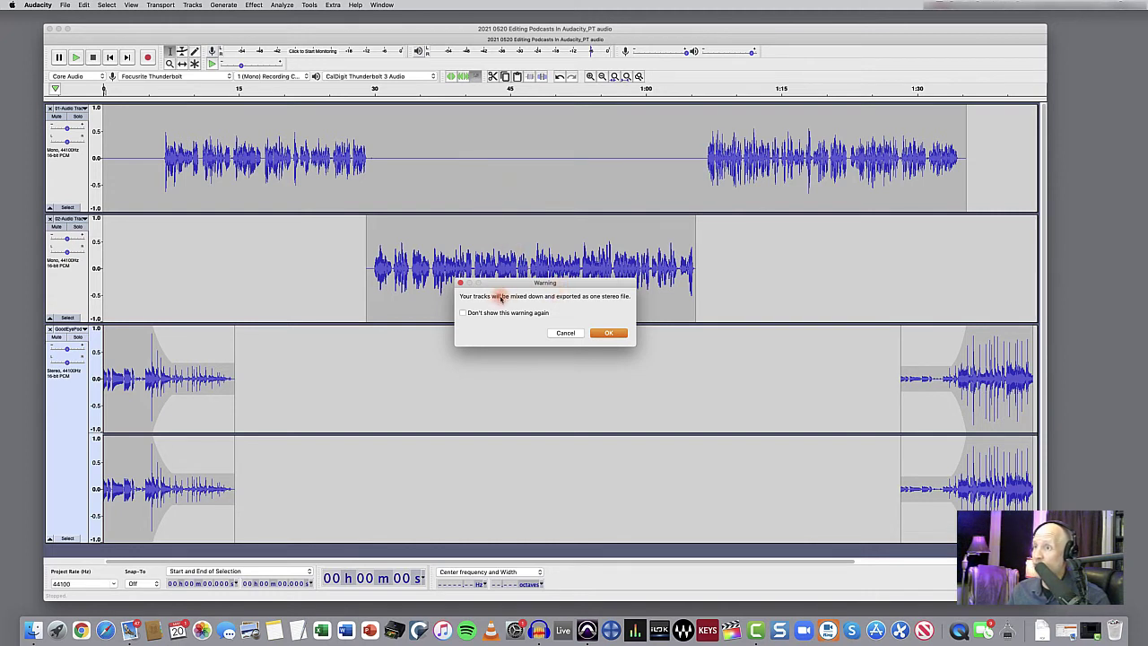
click(610, 332)
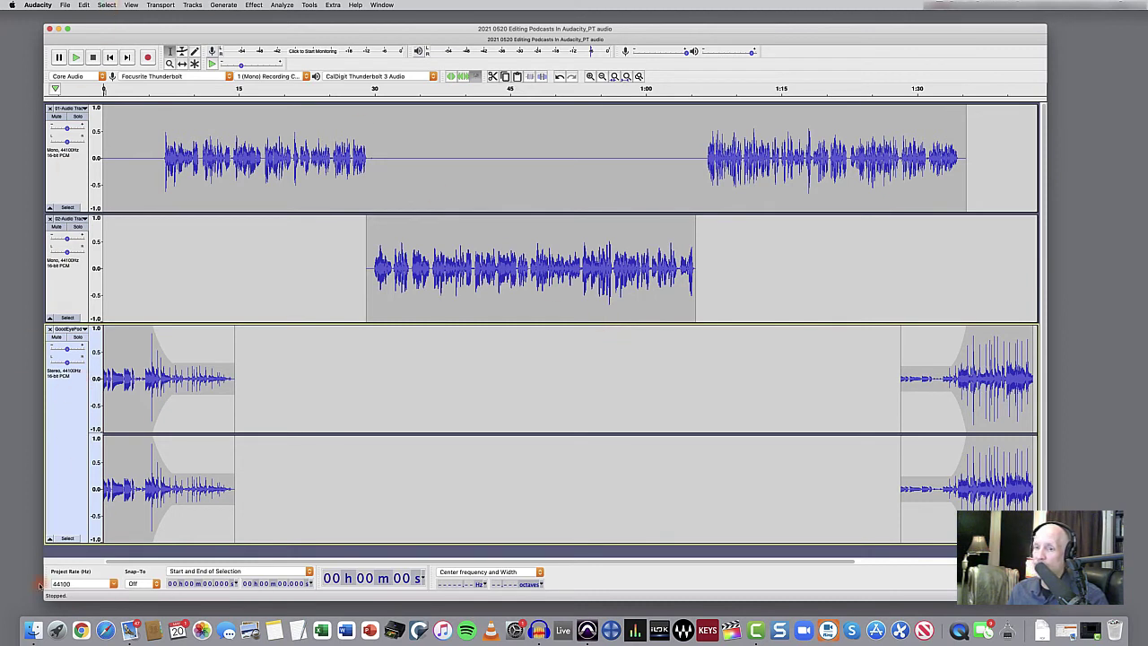
Switch to Finder and select the exported MP3 in the "bounced files" folder
click(32, 630)
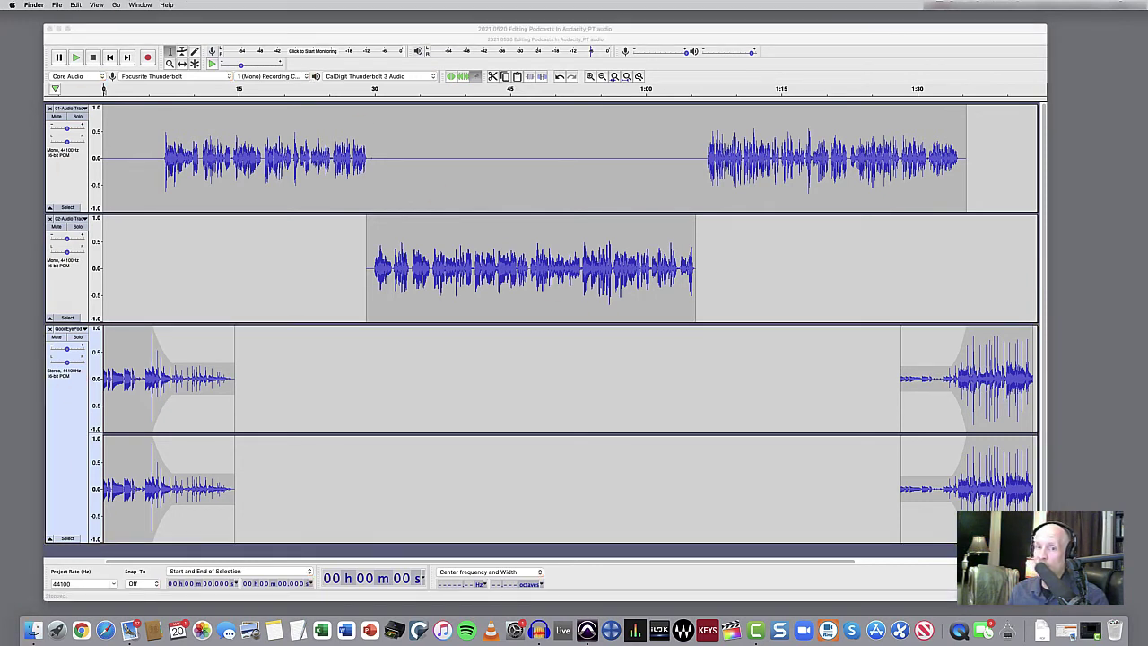
drag(548, 115, 764, 184)
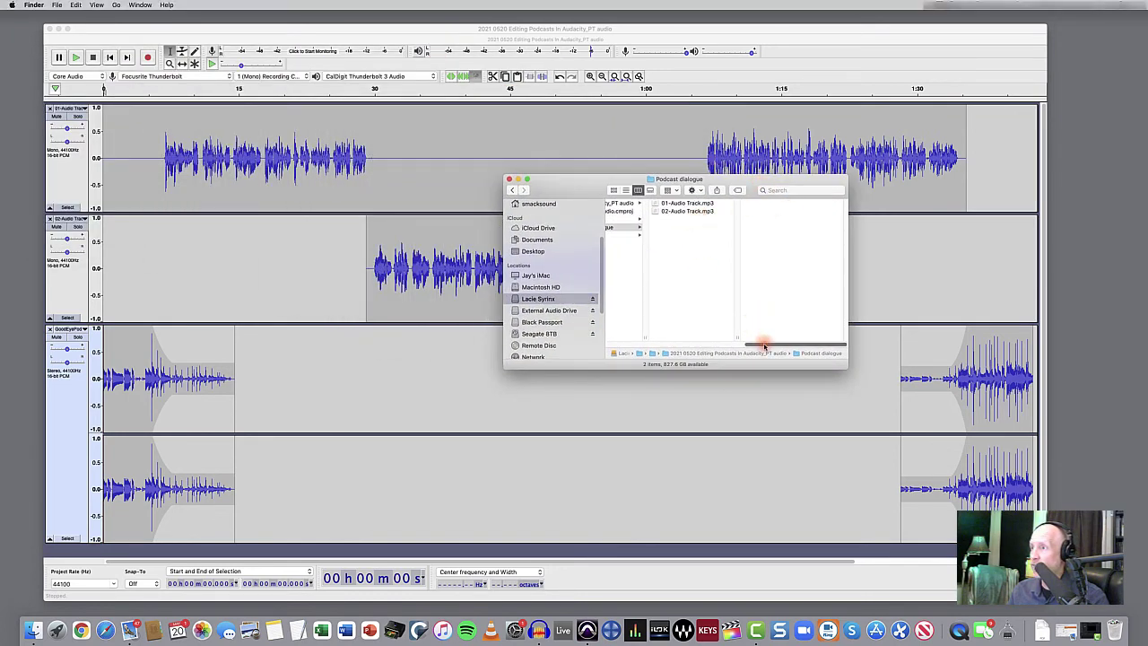
drag(759, 344, 709, 333)
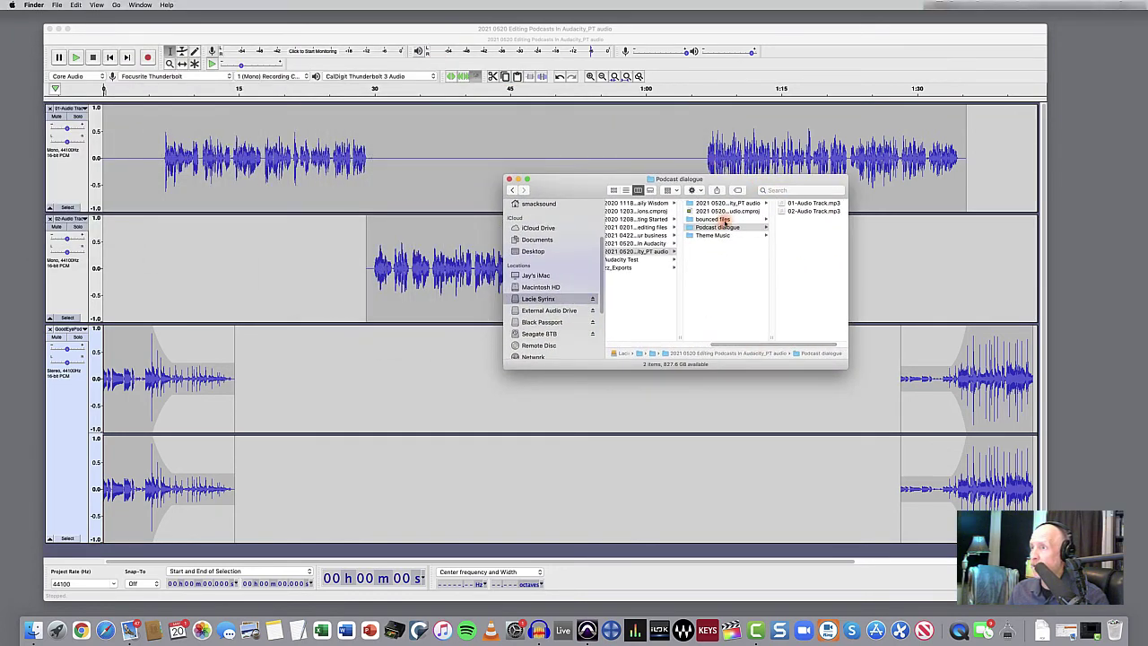
click(713, 219)
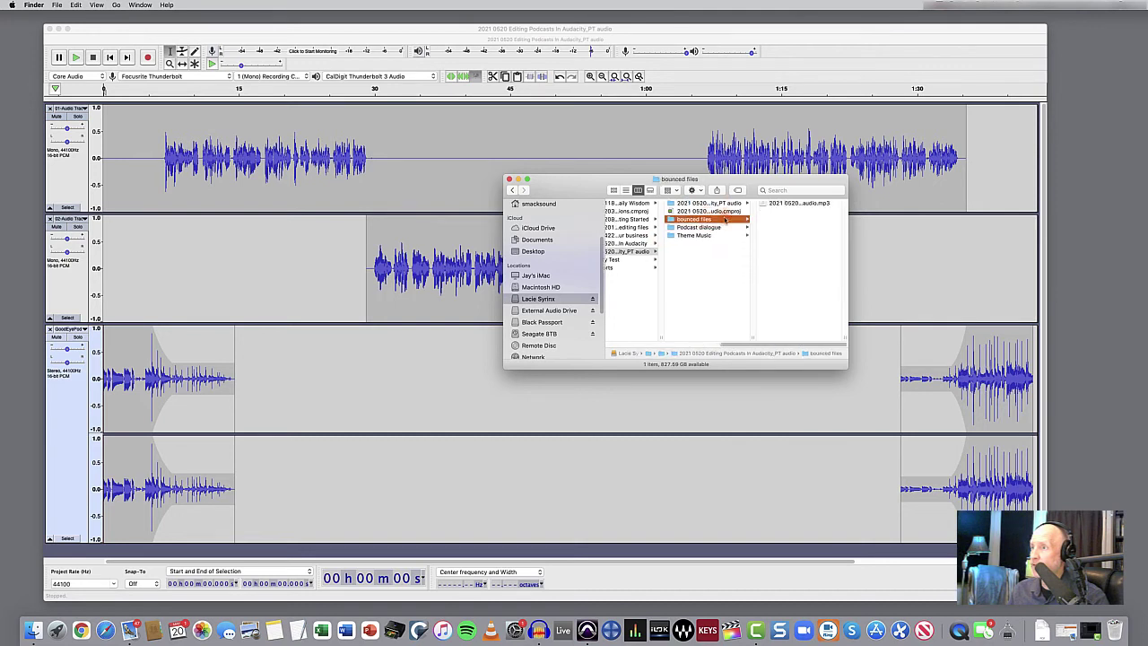
click(801, 205)
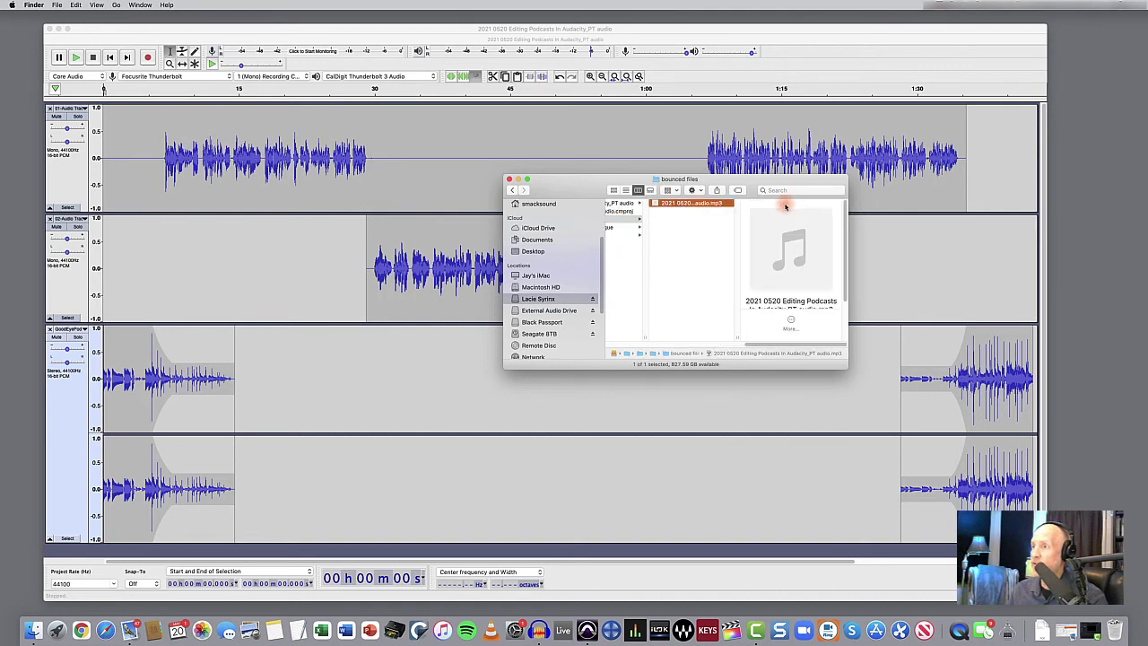
Preview the exported MP3's intro and its ending from about 1:31, and close the preview and the Finder window
key(space)
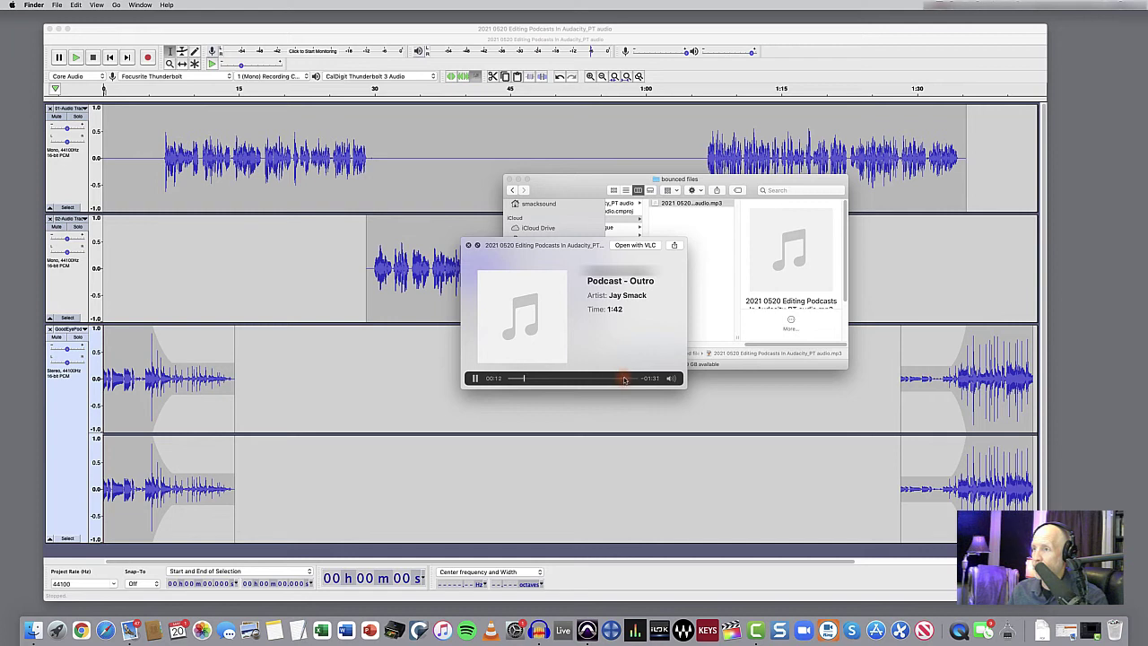
key(space)
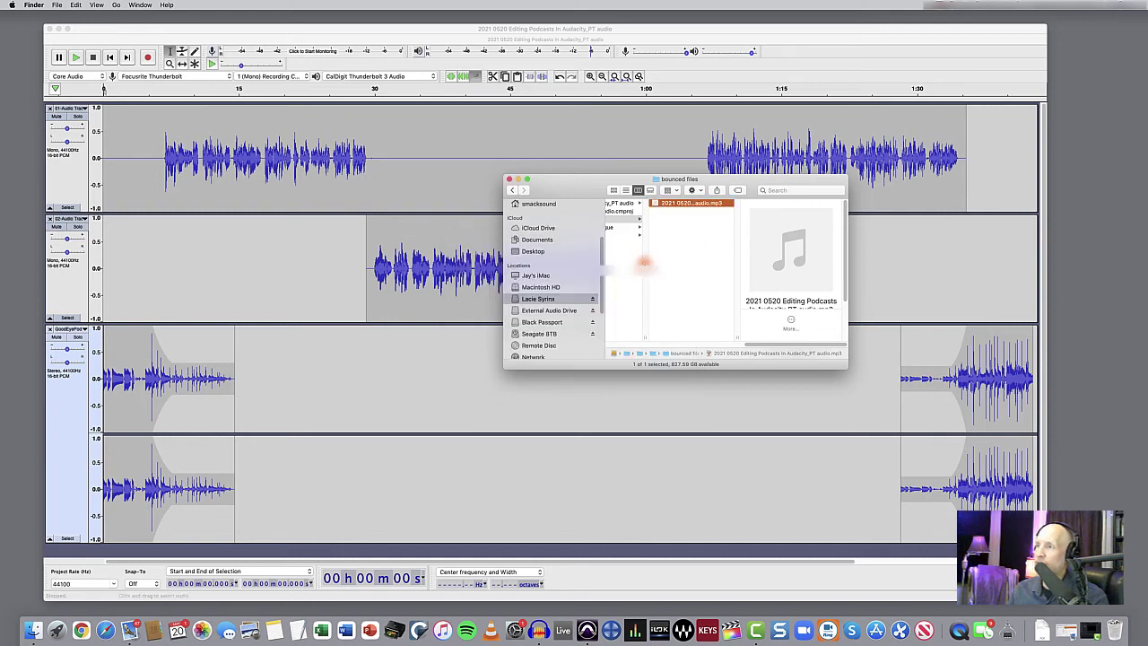
key(space)
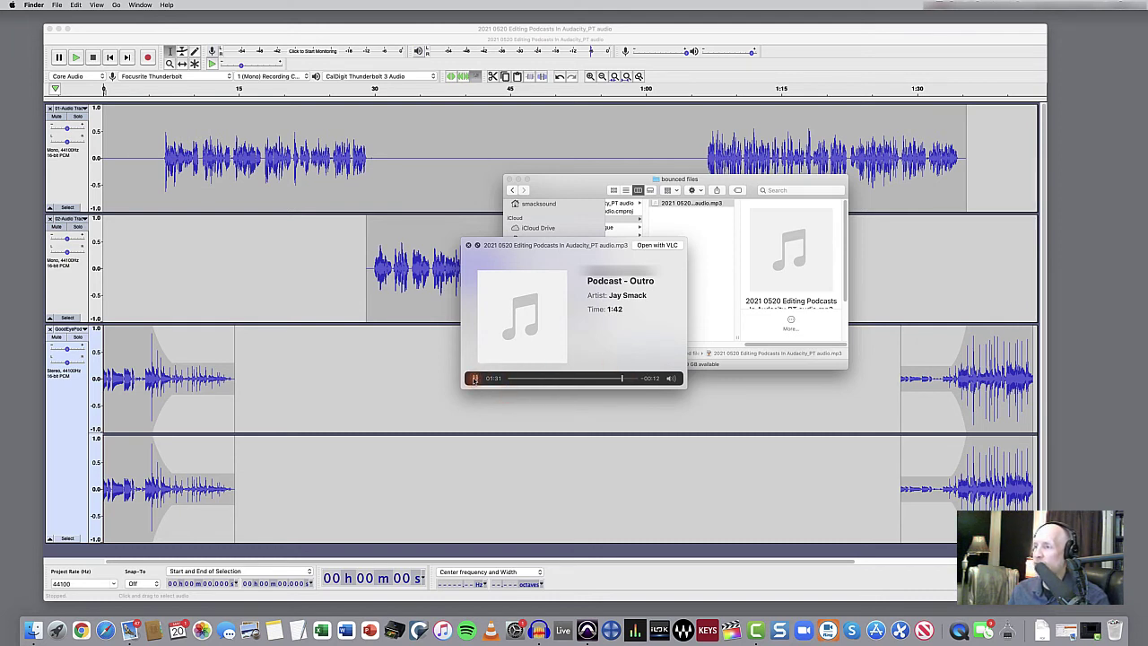
click(475, 378)
click(476, 378)
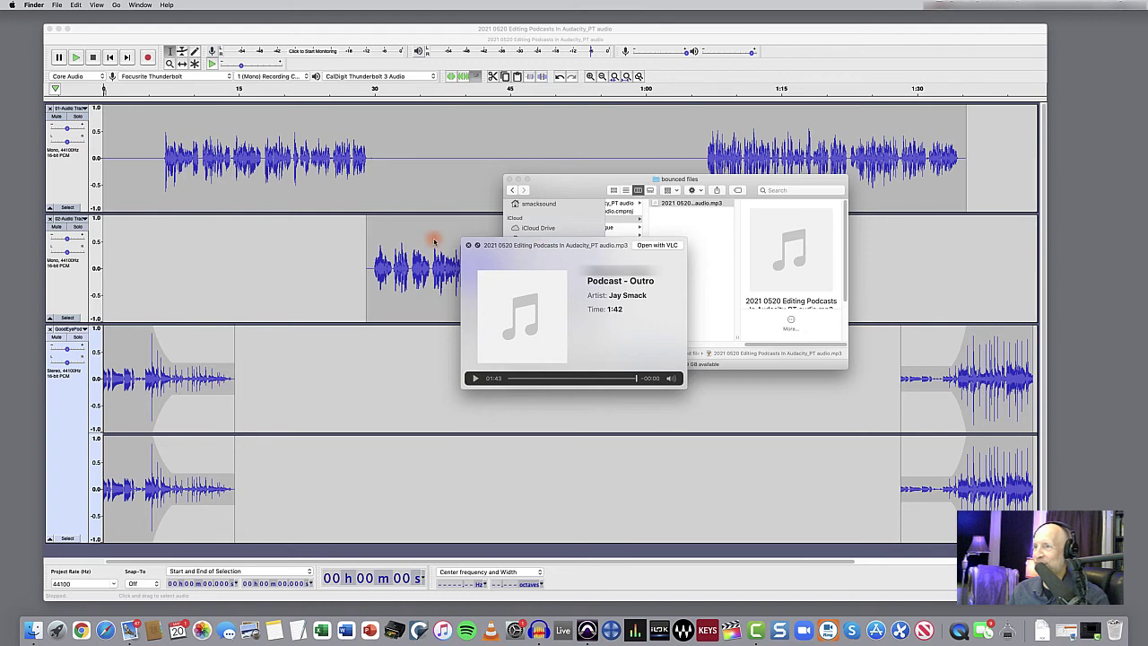
click(468, 245)
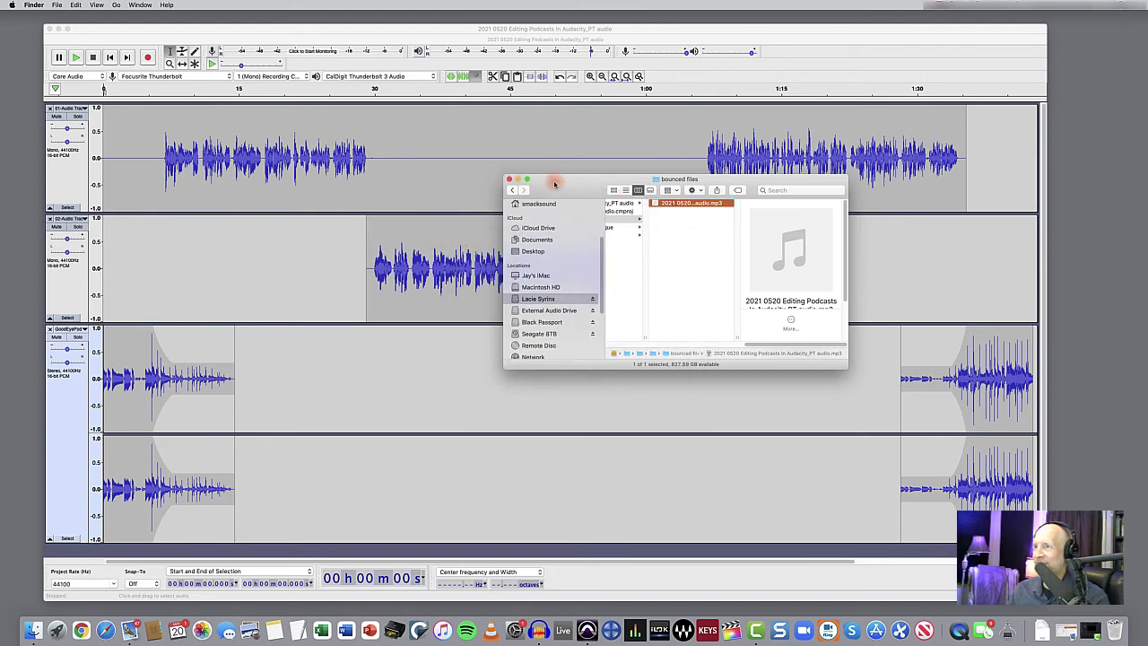
click(508, 180)
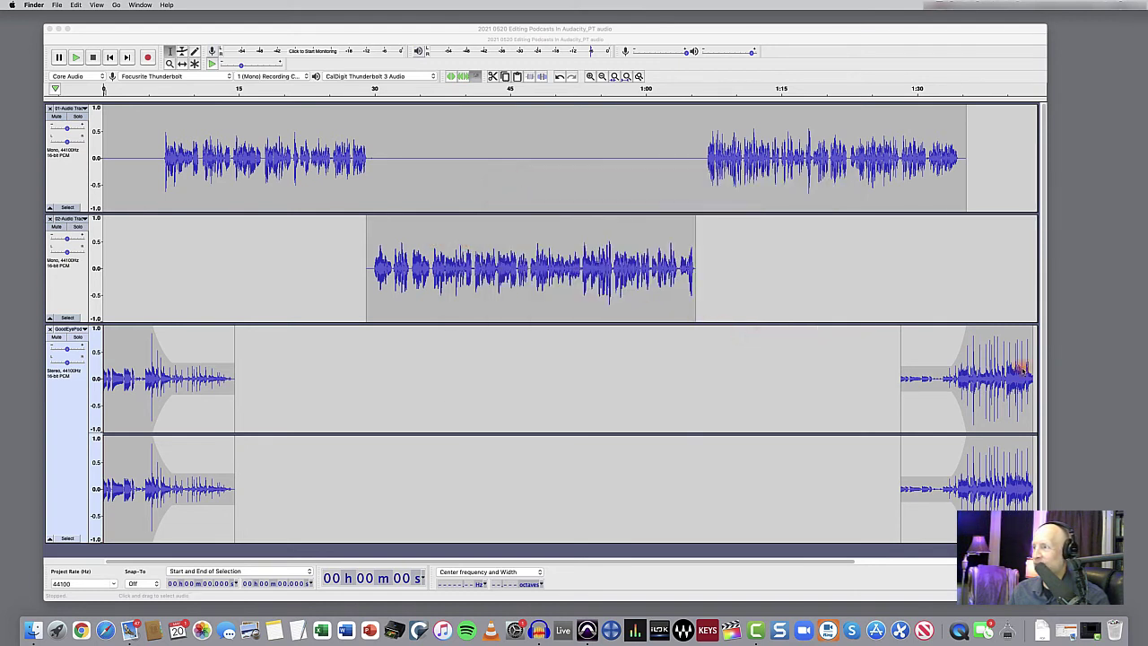
Back in Audacity, apply a Fade Out to the end of the outro music, from about 1:38.8 to 1:42.8, and clear the selection
click(992, 348)
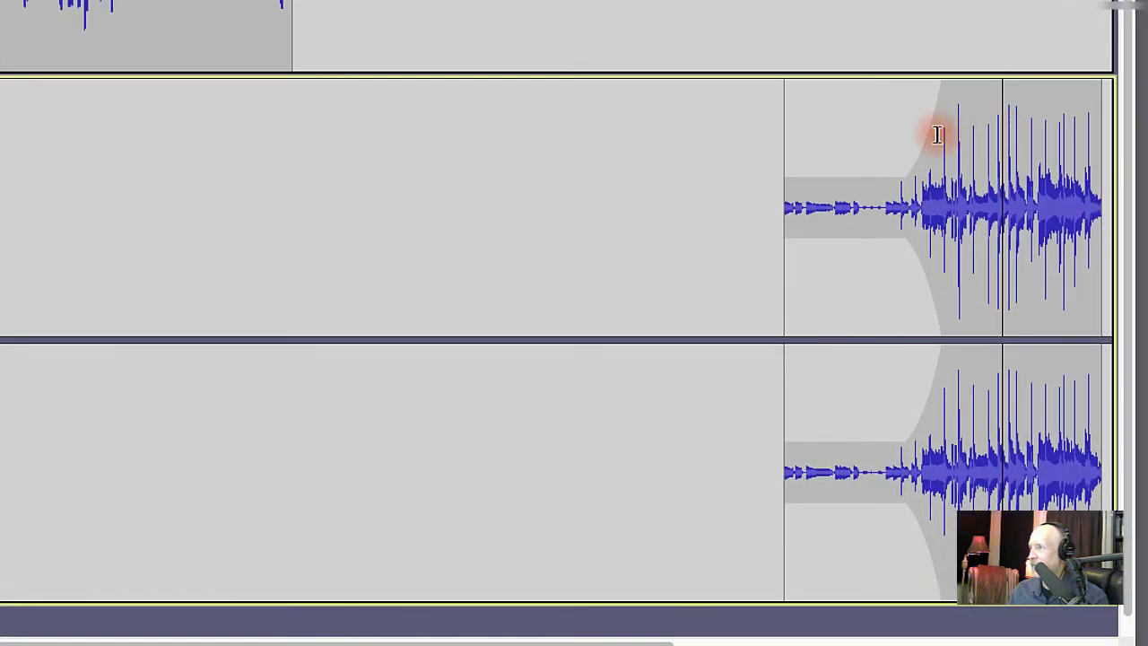
drag(1013, 135, 1099, 128)
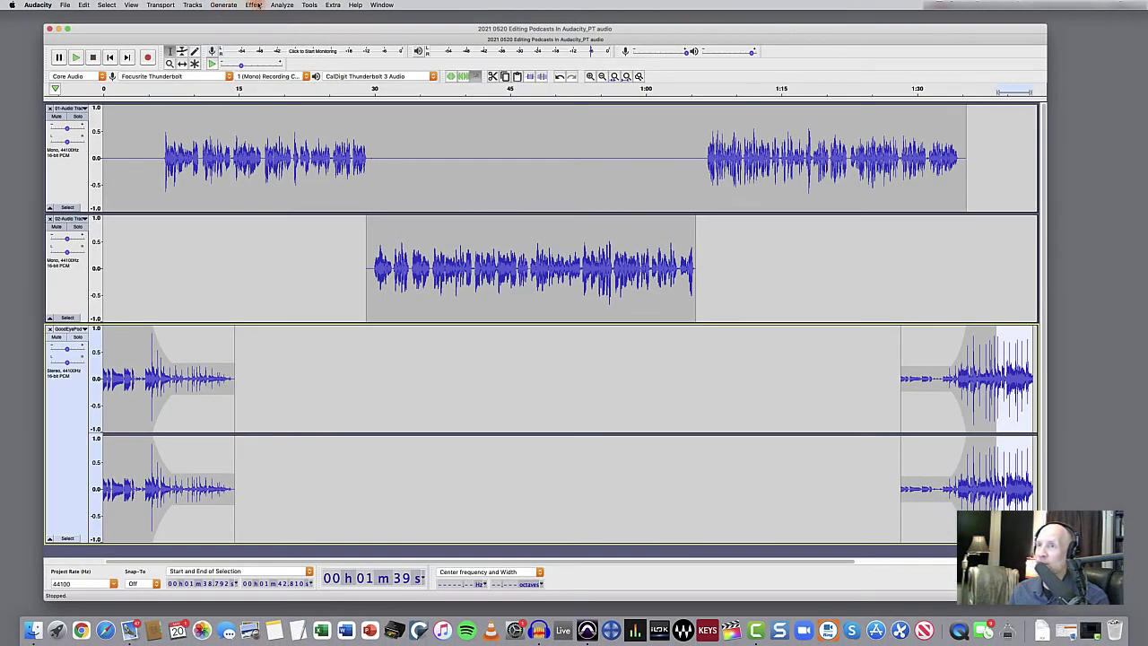
click(255, 5)
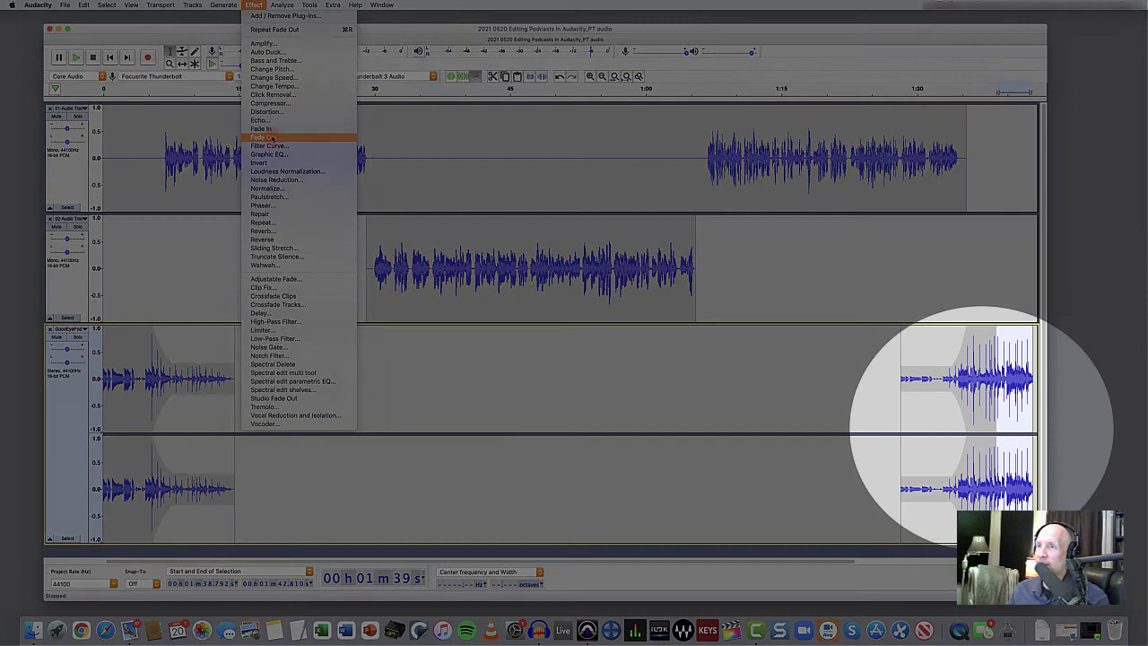
click(271, 136)
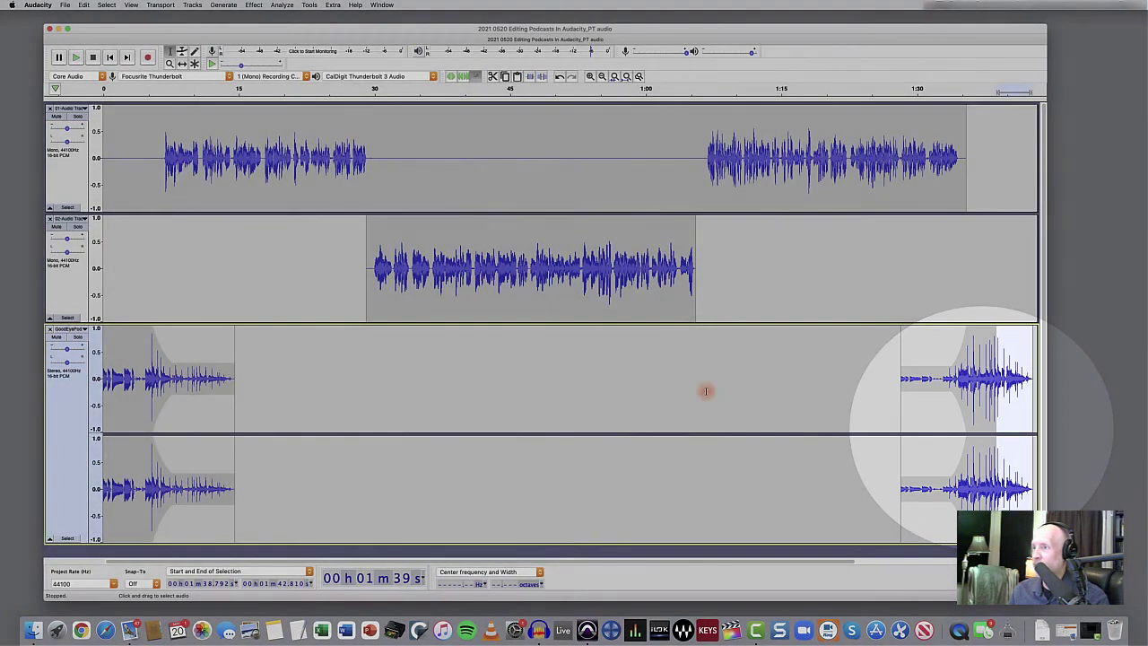
click(674, 363)
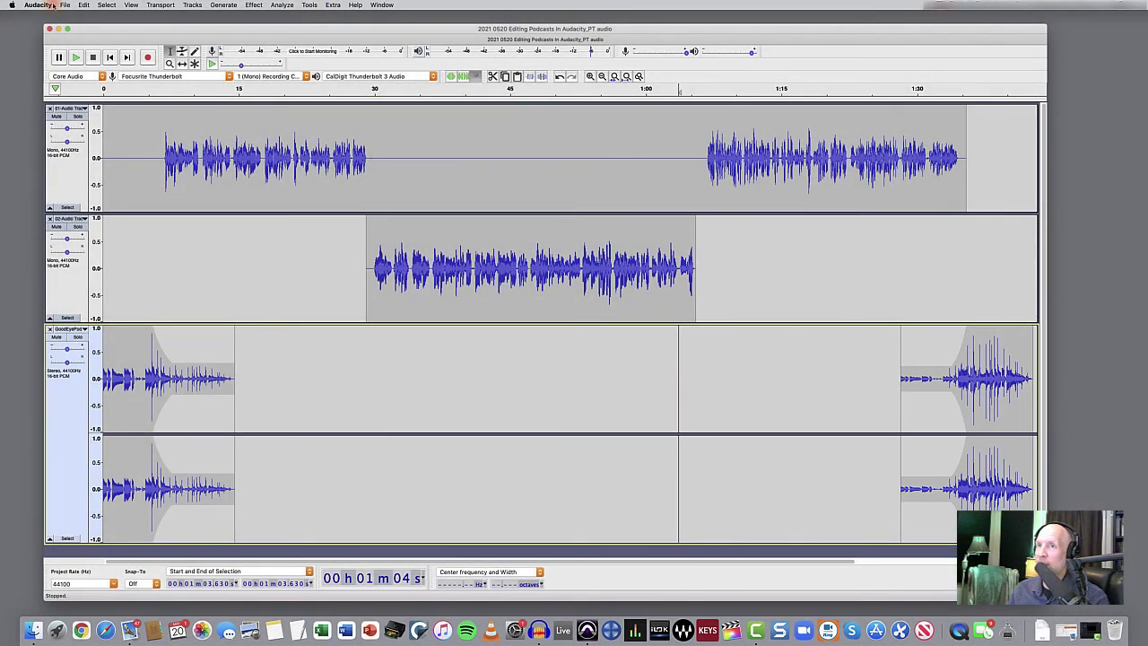
Set up an MP3 export in the "bounced files" folder, reusing the existing file name "2021 0520 Editing Podcasts In Audacity_PT audio.mp3"
click(65, 6)
mouse_move(75, 69)
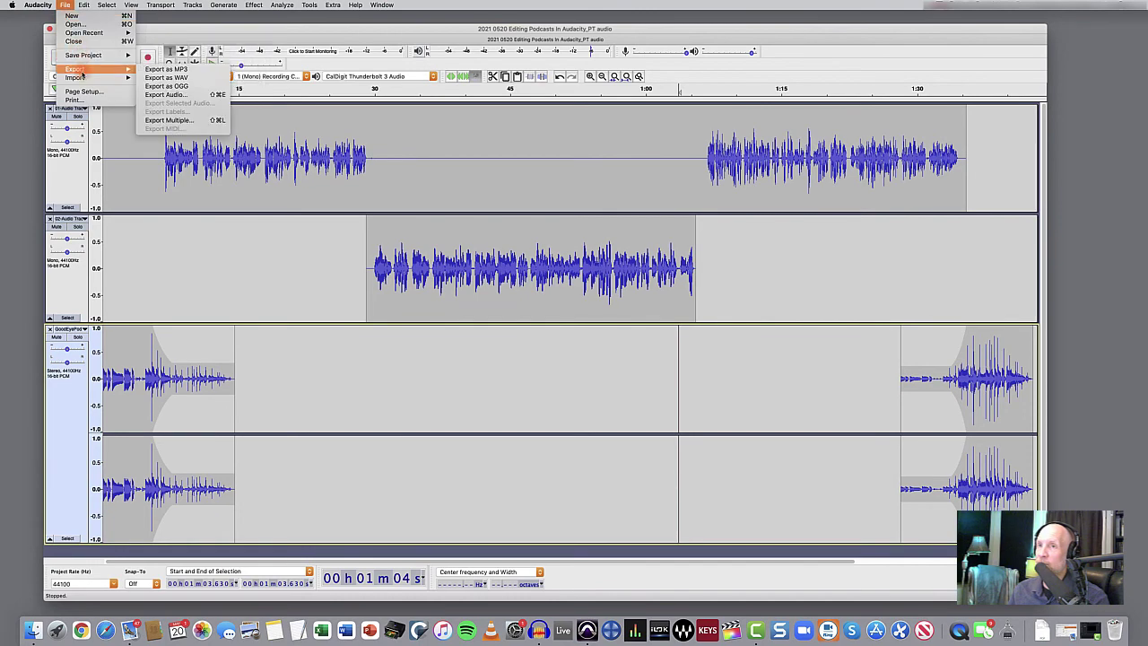
click(175, 69)
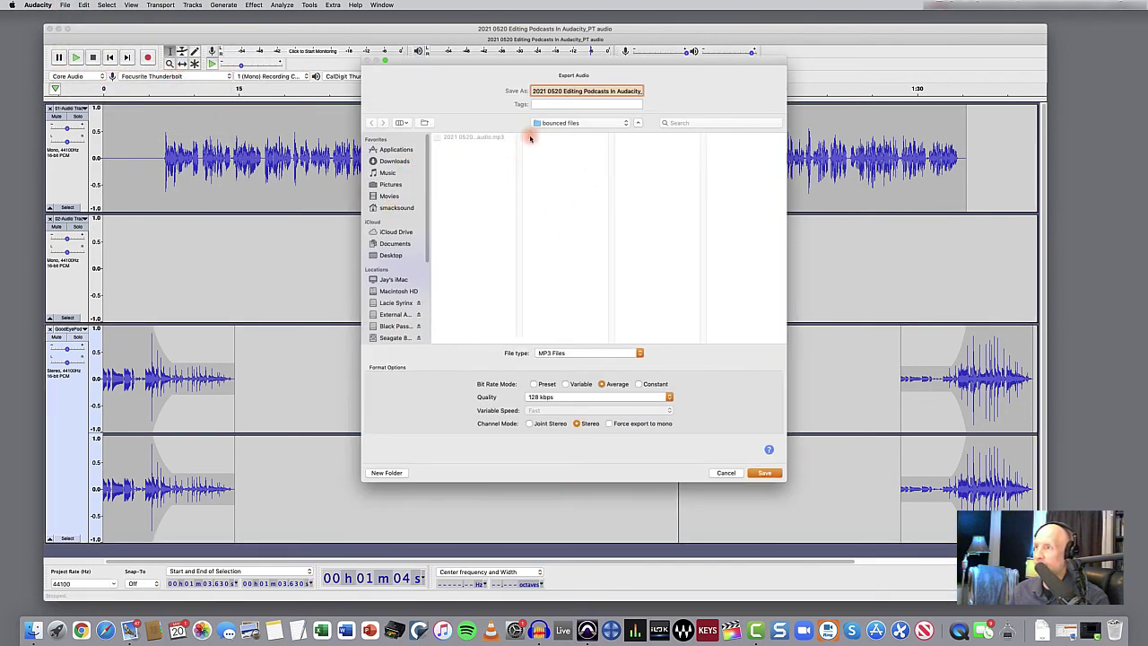
drag(616, 91, 644, 91)
click(634, 91)
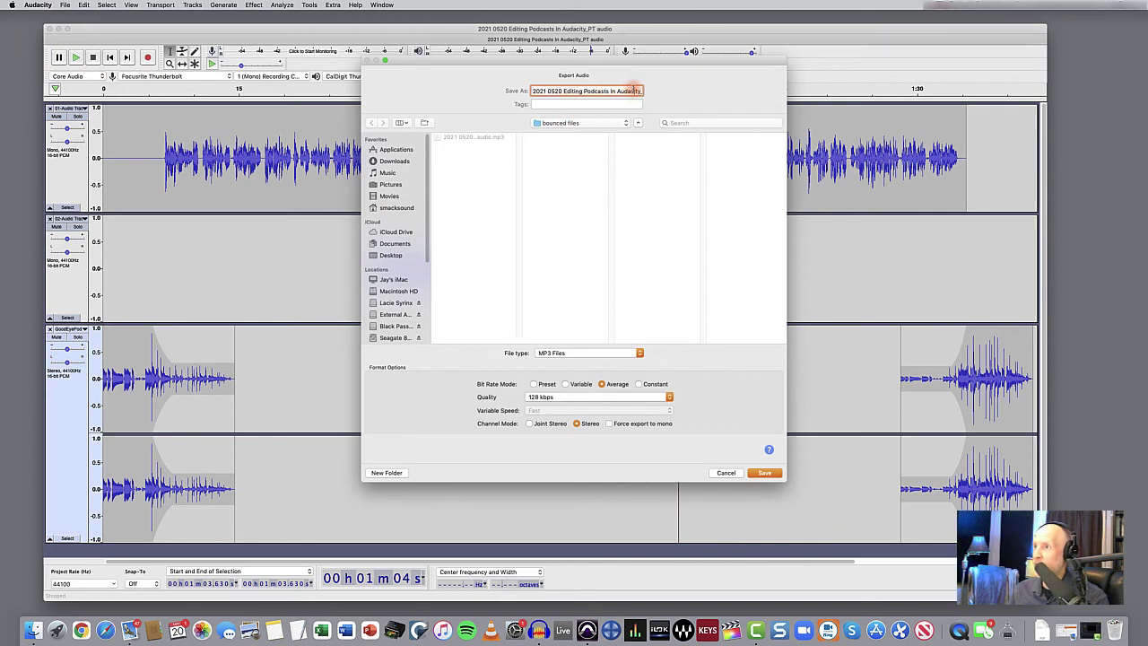
key(Right)
key(Right)
key(Right)
key(Right)
key(Right)
key(Right)
key(Right)
key(Right)
key(Right)
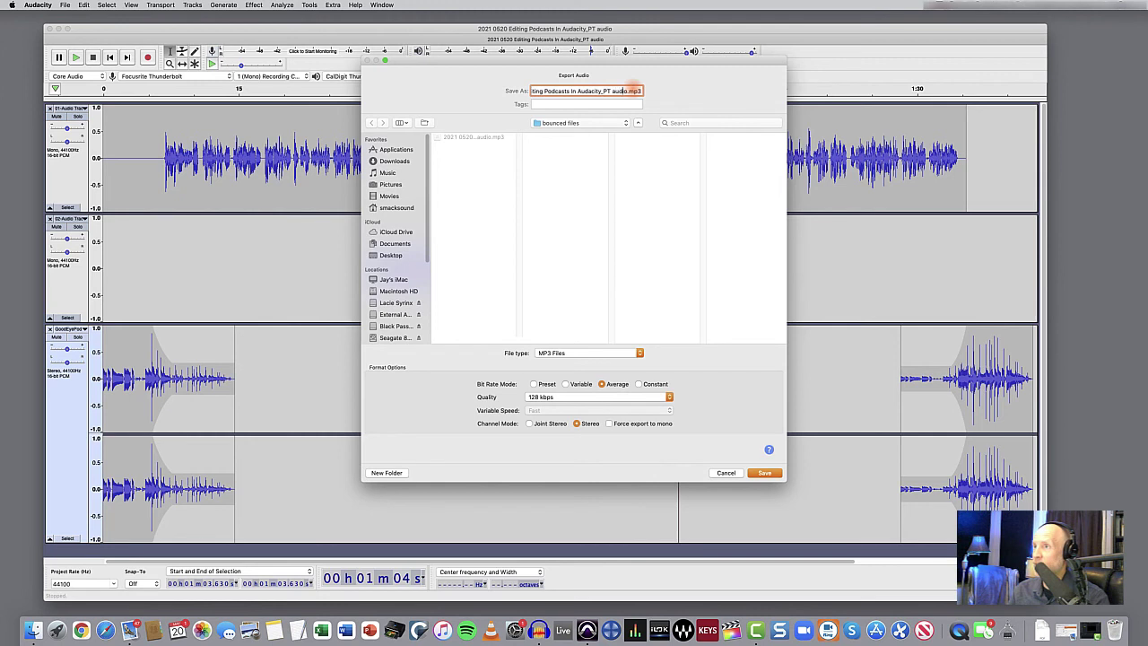
click(492, 138)
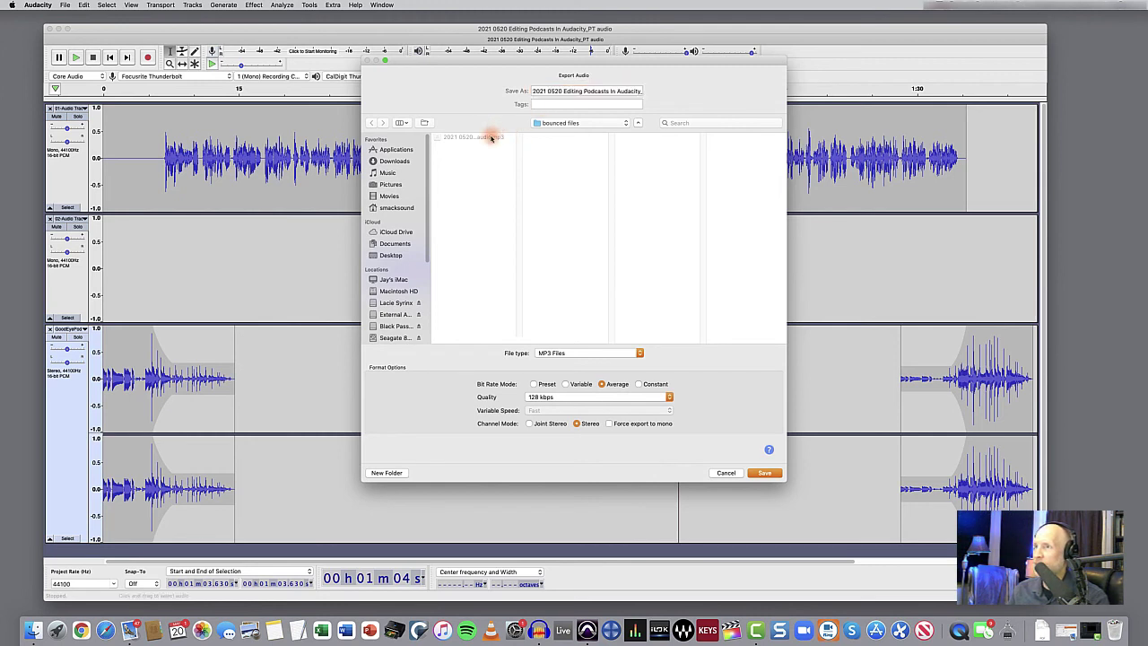
Save the export over the existing MP3, replacing it, and accept mixing the tracks down to one stereo file
click(764, 474)
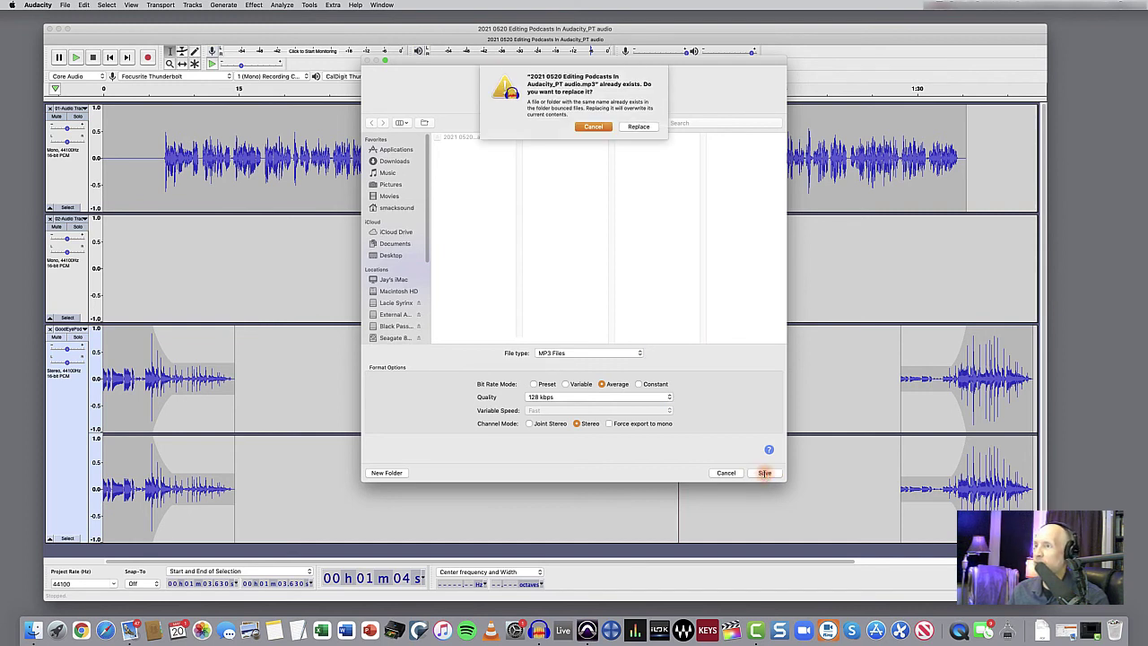
click(640, 127)
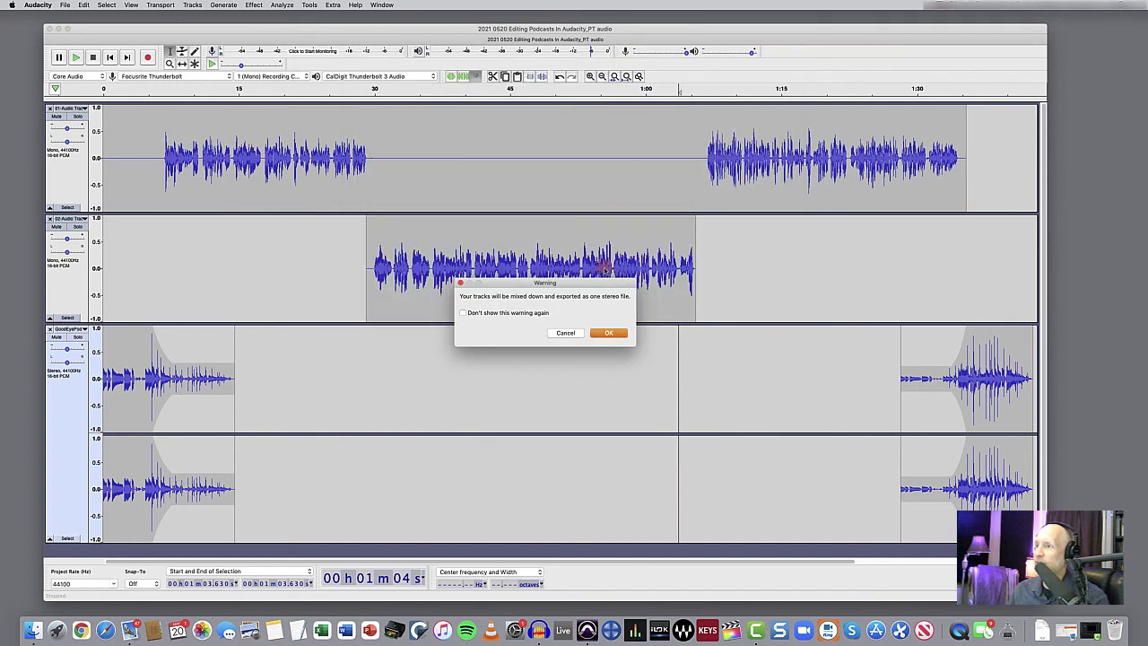
click(607, 333)
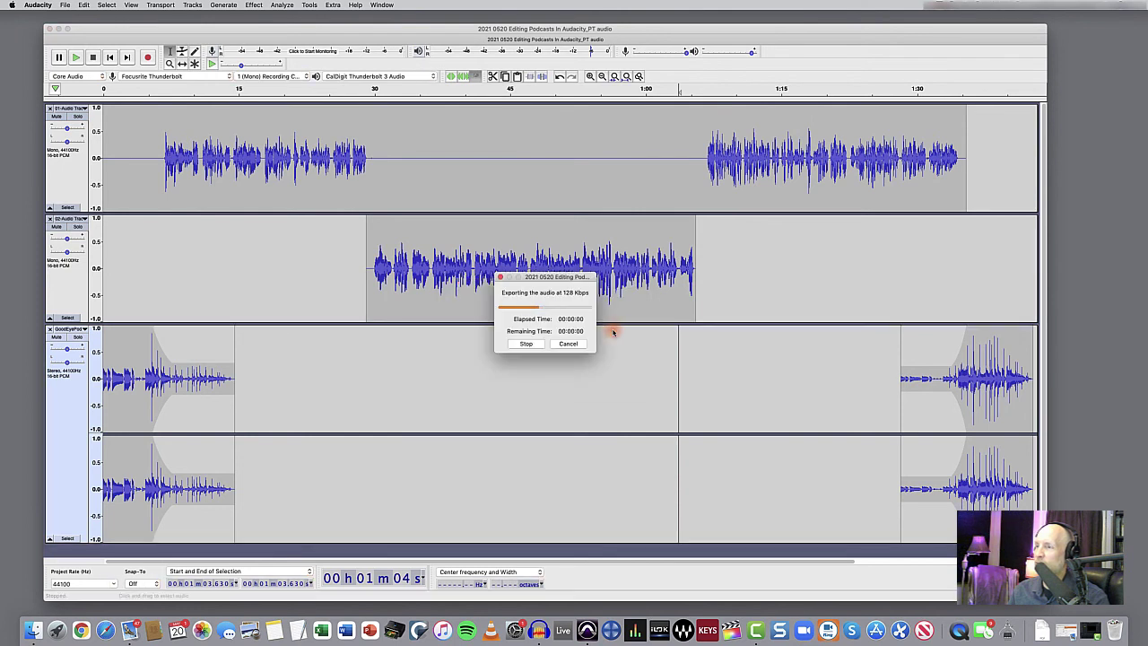
Switch to Finder and select the re-exported MP3 on the Lacie Syrinx drive, under Video Sessions, SmackSoundoff, the podcast audio folder's "bounced files"
click(34, 630)
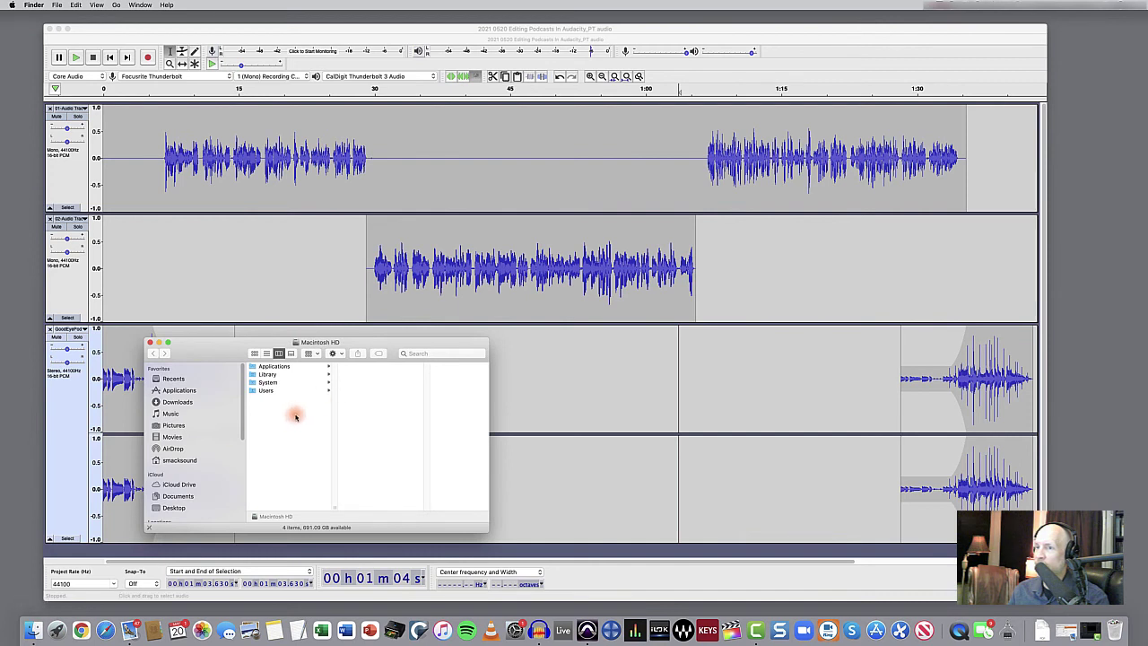
scroll(192, 462, down, 2)
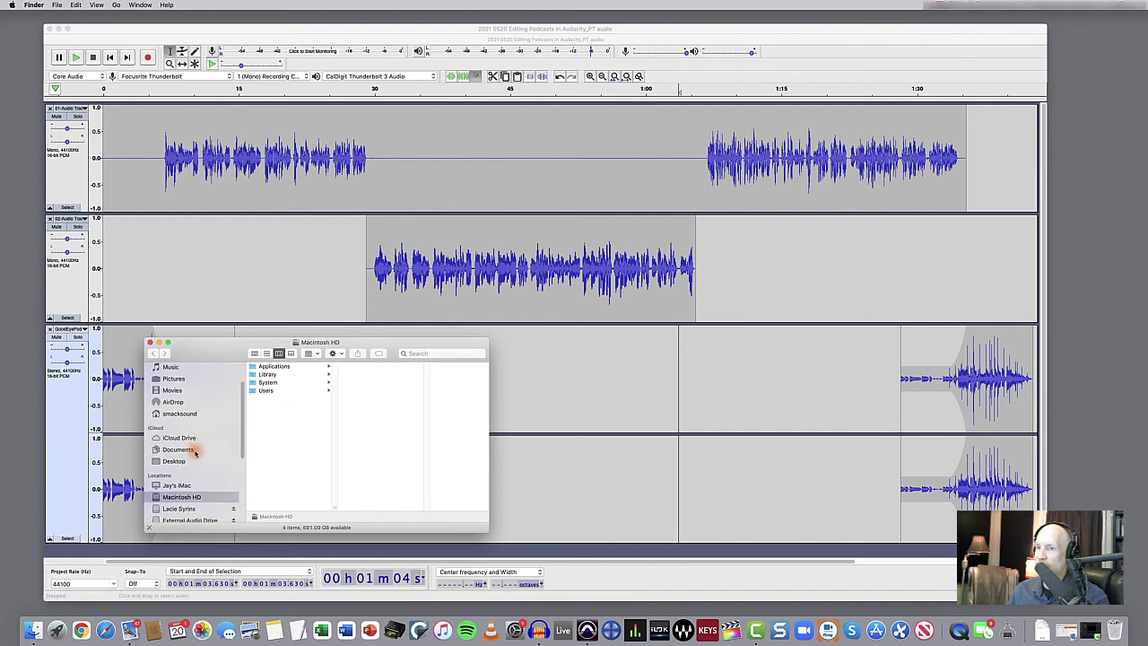
scroll(188, 507, down, 1)
click(192, 505)
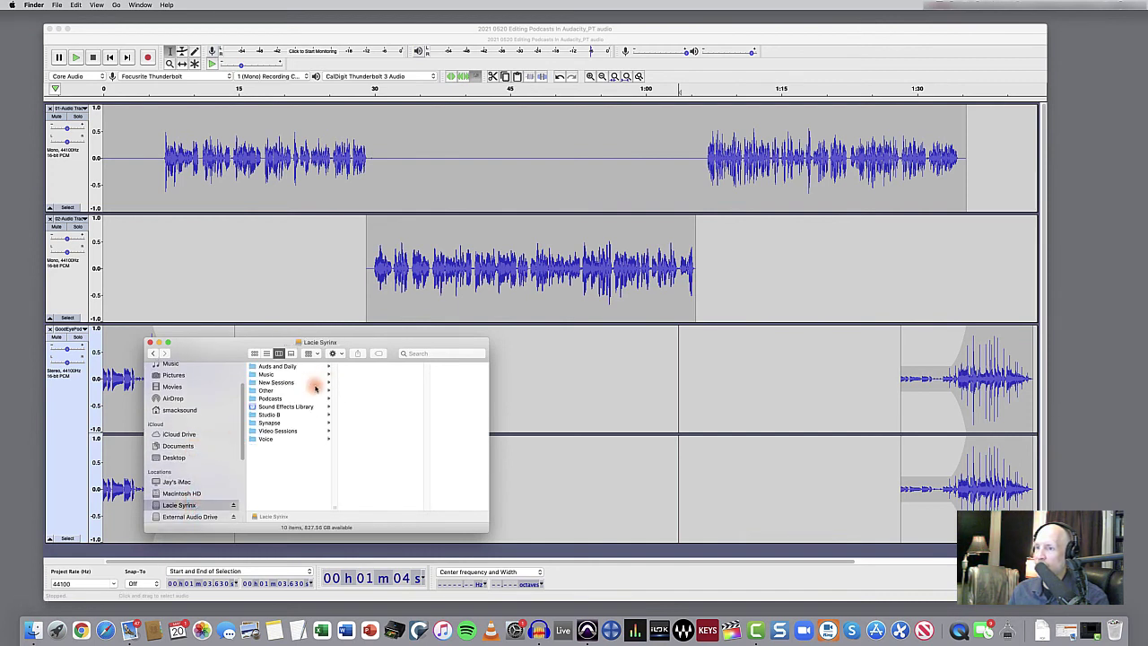
click(280, 431)
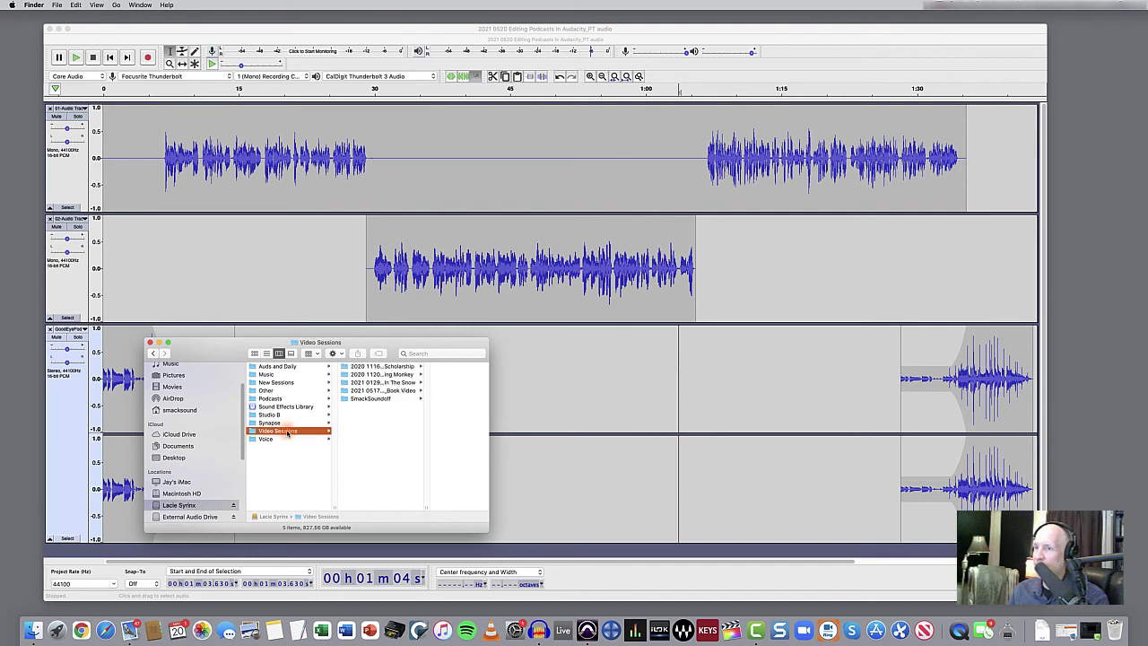
click(384, 398)
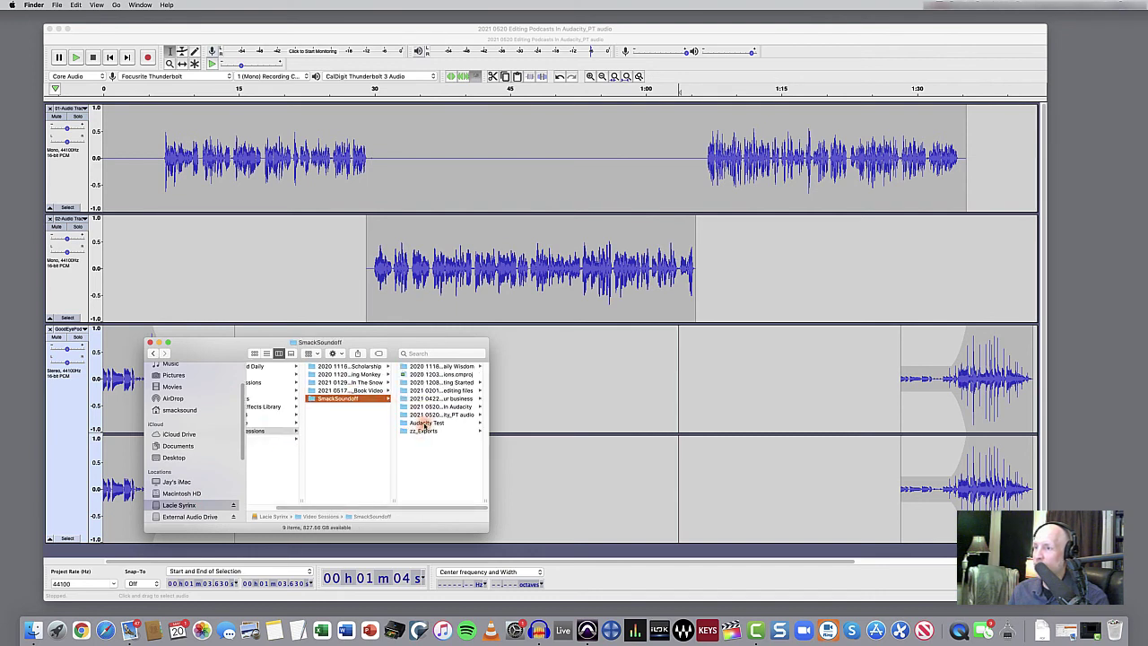
click(422, 415)
click(440, 390)
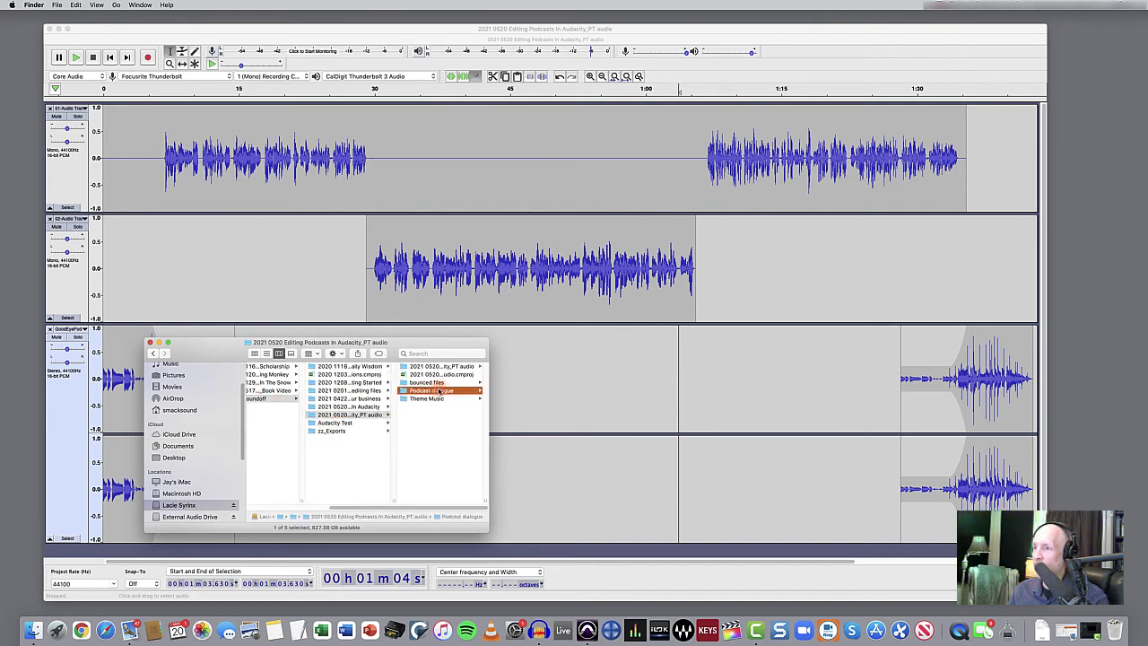
click(348, 383)
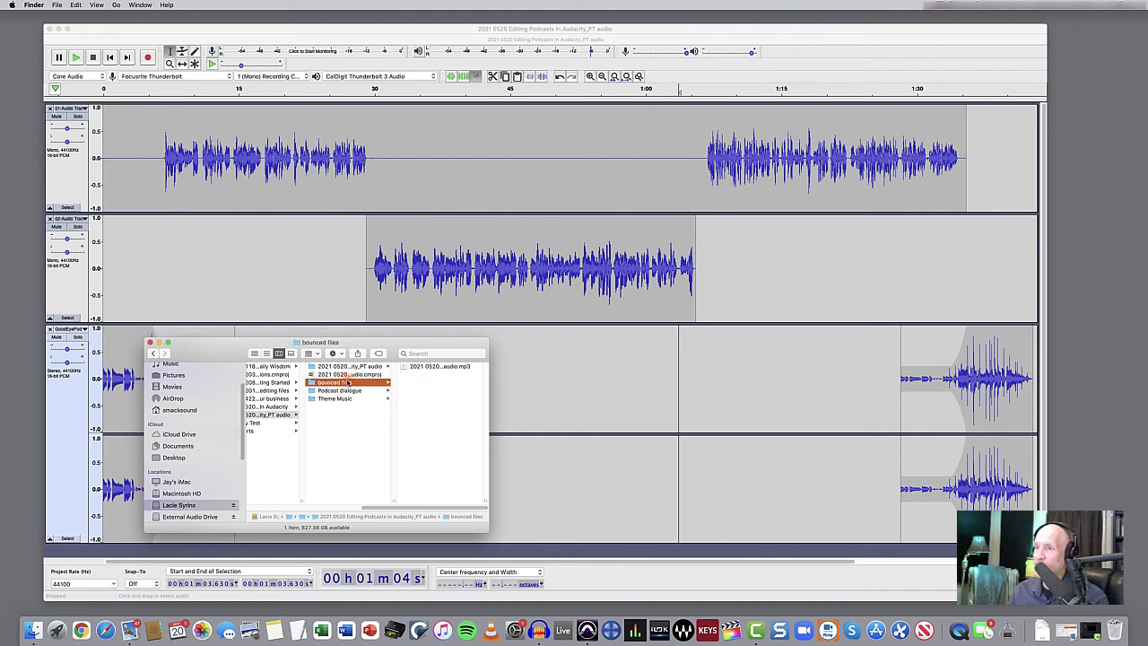
click(423, 366)
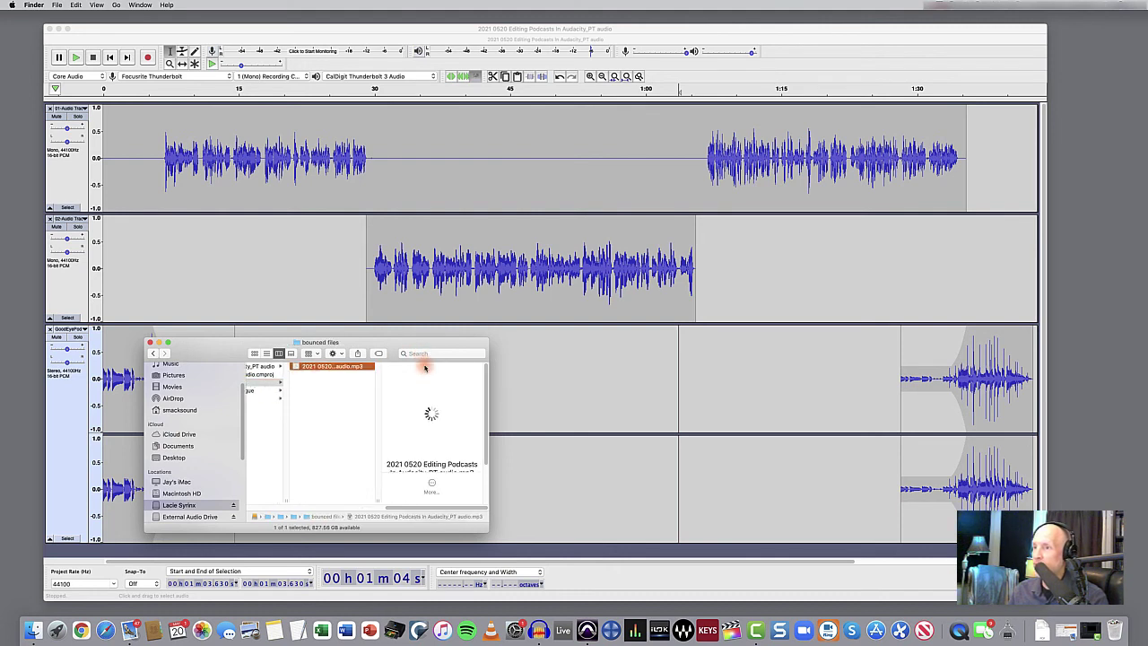
Preview the re-exported MP3, skip ahead to listen to the outro's ending, and close the preview and the Finder window
key(space)
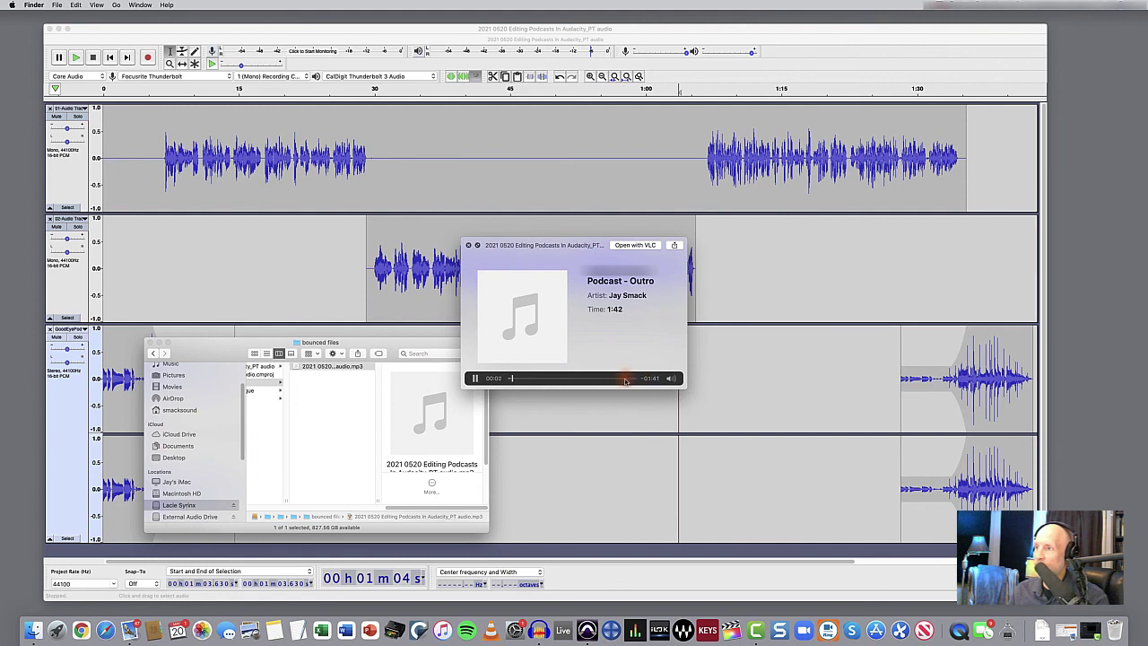
click(627, 379)
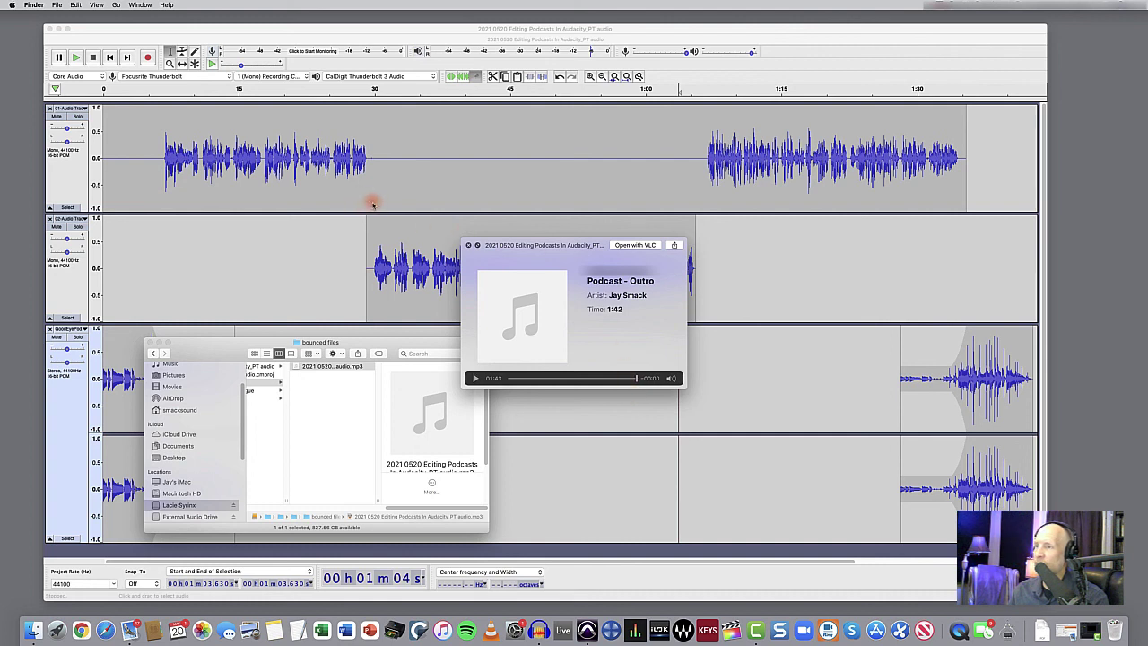
click(468, 245)
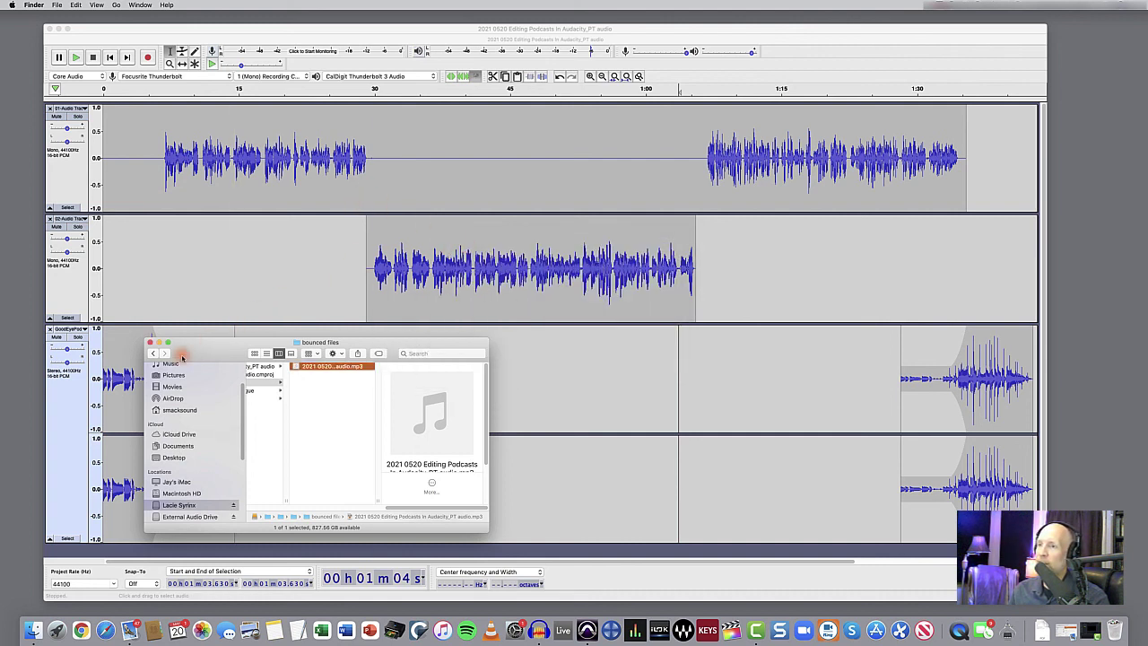
click(150, 340)
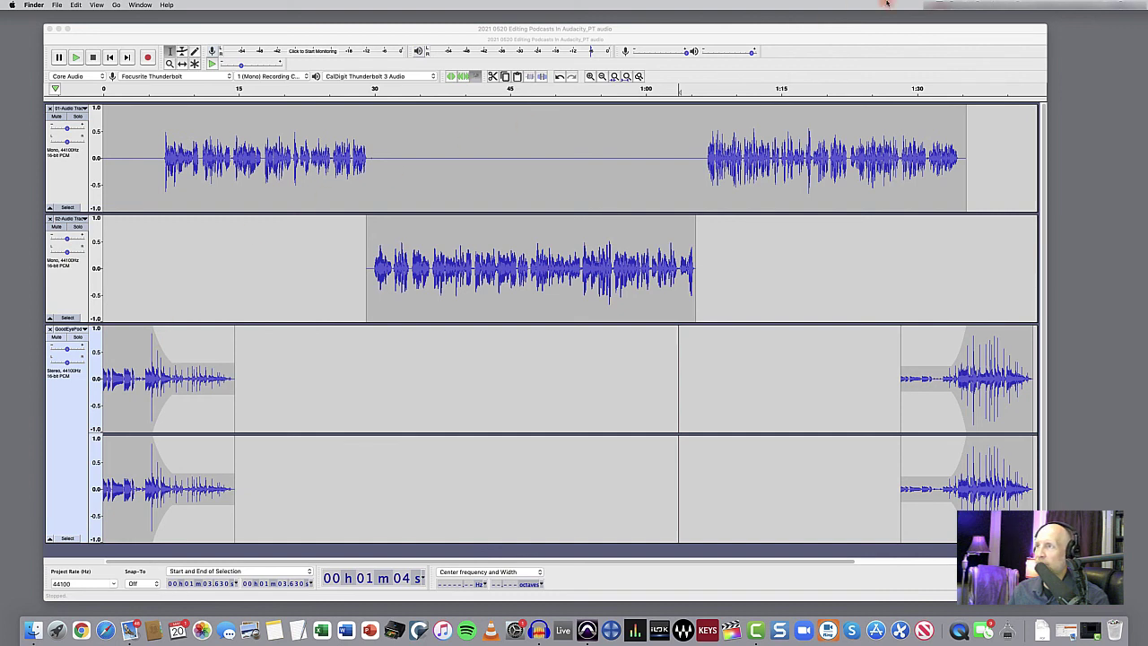